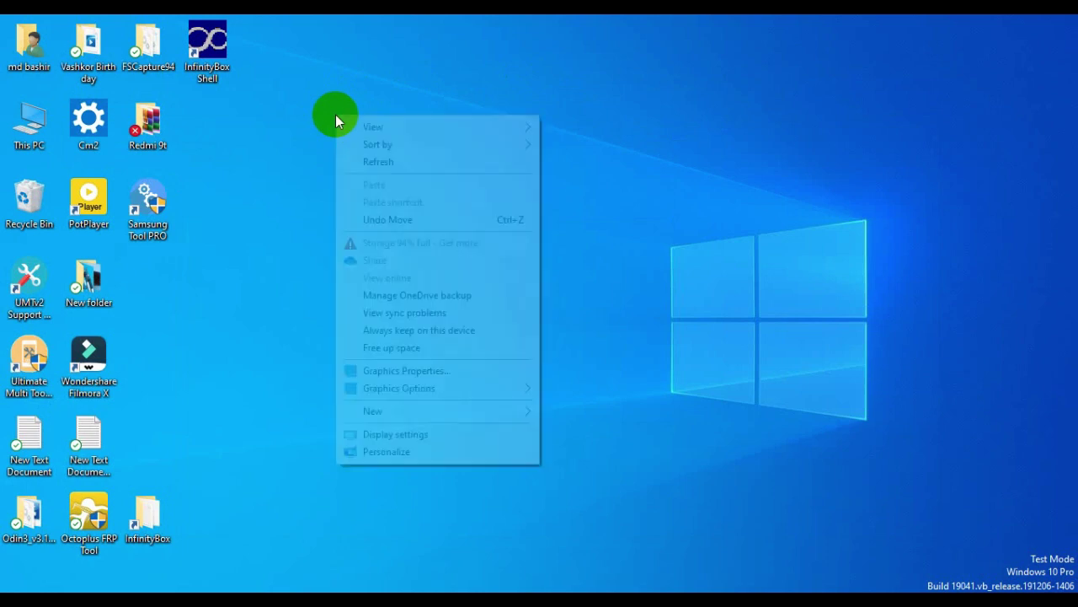
pyautogui.click(379, 164)
pyautogui.rightClick(328, 117)
pyautogui.click(389, 175)
pyautogui.rightClick(353, 120)
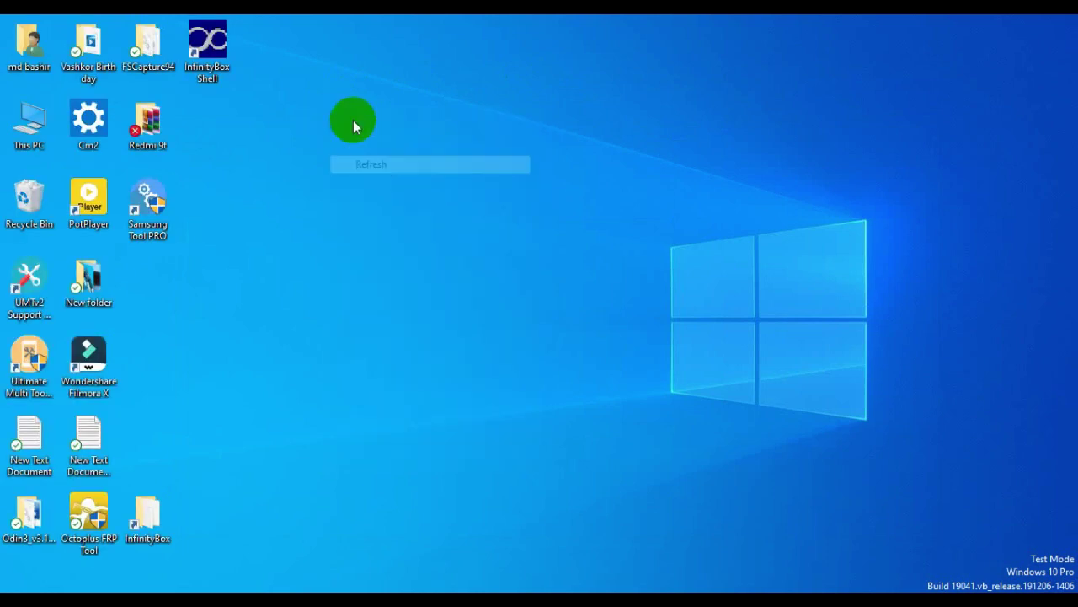
pyautogui.click(426, 155)
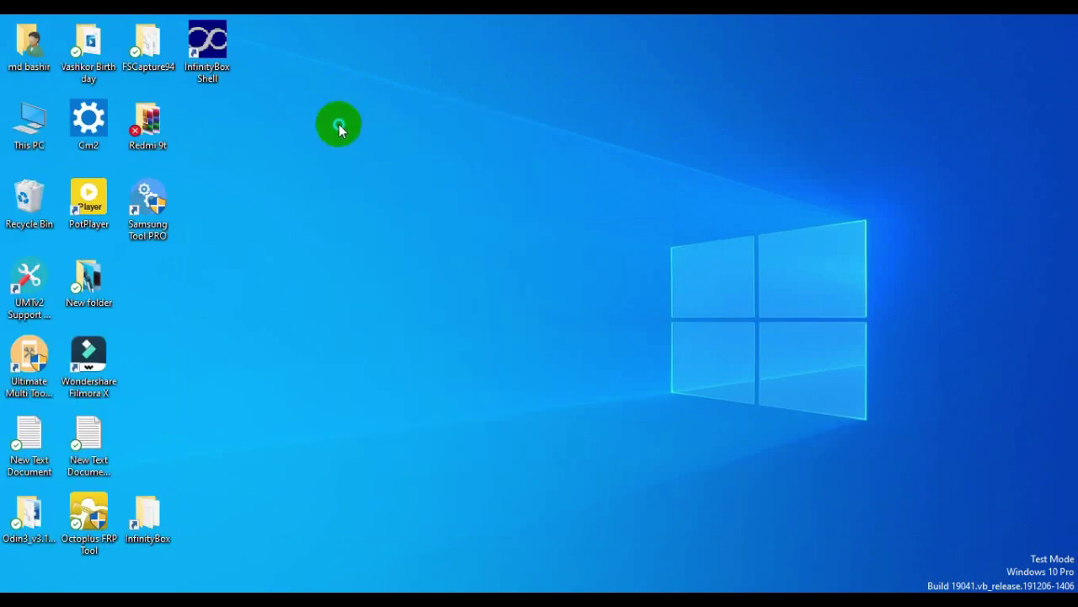
pyautogui.rightClick(338, 124)
pyautogui.click(404, 172)
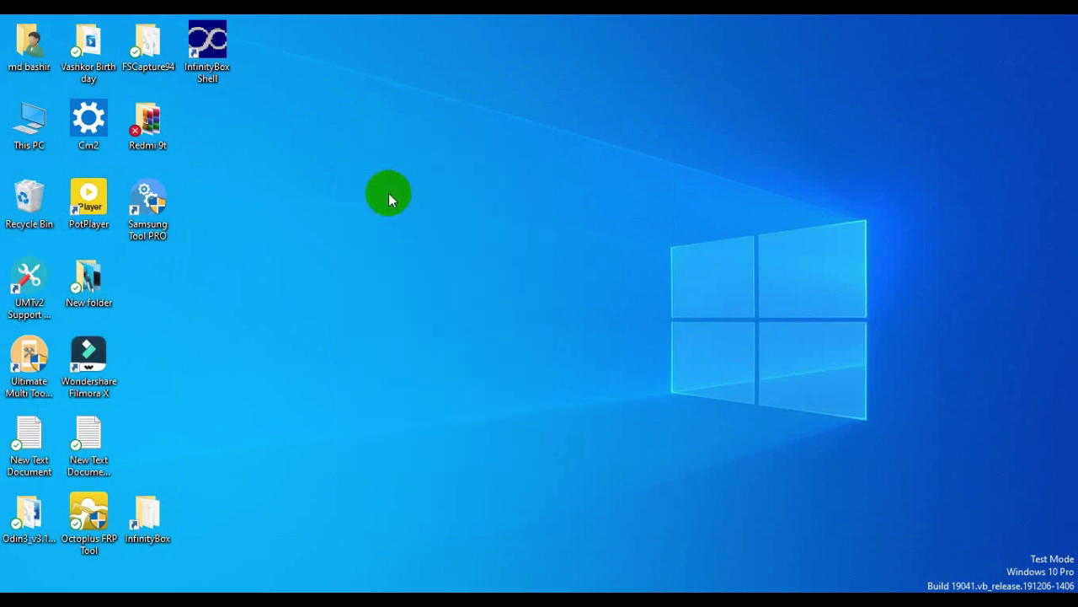
pyautogui.rightClick(346, 77)
pyautogui.click(411, 125)
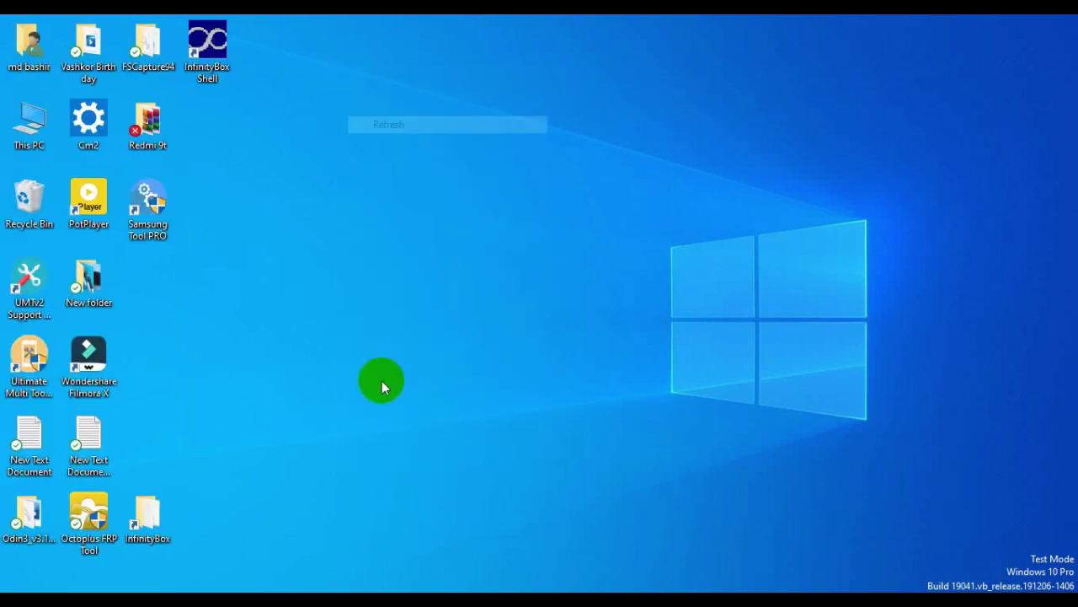
pyautogui.rightClick(382, 92)
pyautogui.click(452, 140)
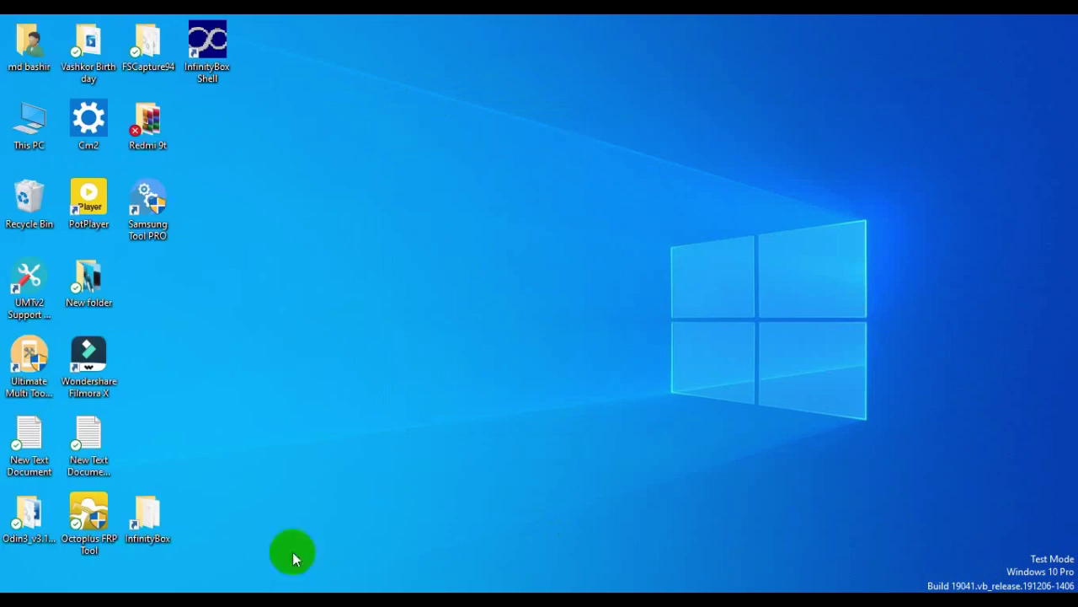
pyautogui.rightClick(357, 81)
pyautogui.click(440, 130)
pyautogui.rightClick(364, 82)
pyautogui.click(428, 130)
# Step: Open the Cm2 folder on the desktop and launch the InfinityBox CM2MTK module from it
pyautogui.doubleClick(89, 124)
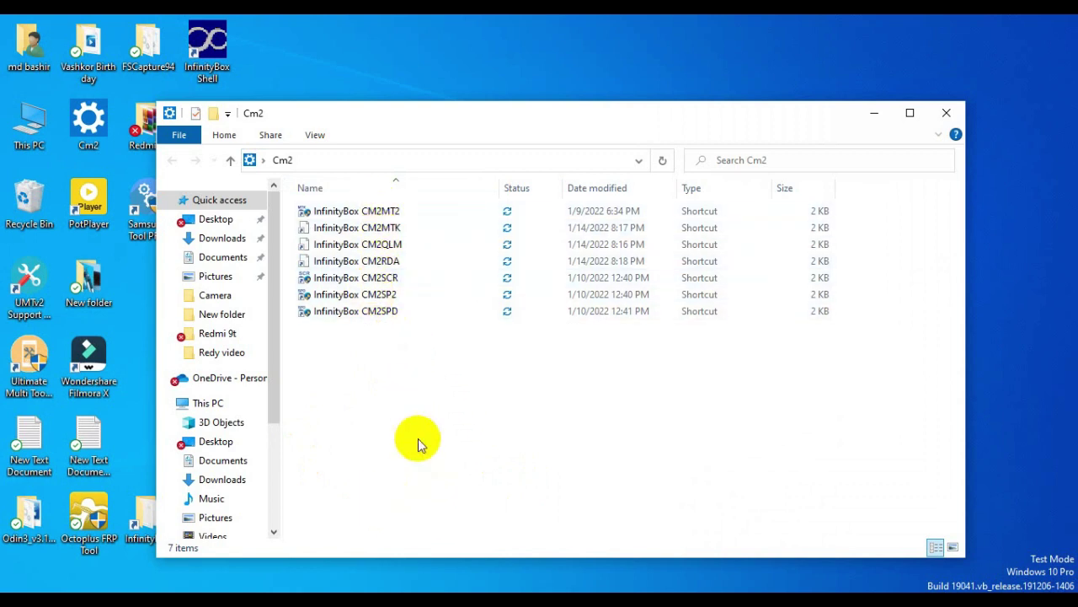
pyautogui.doubleClick(397, 227)
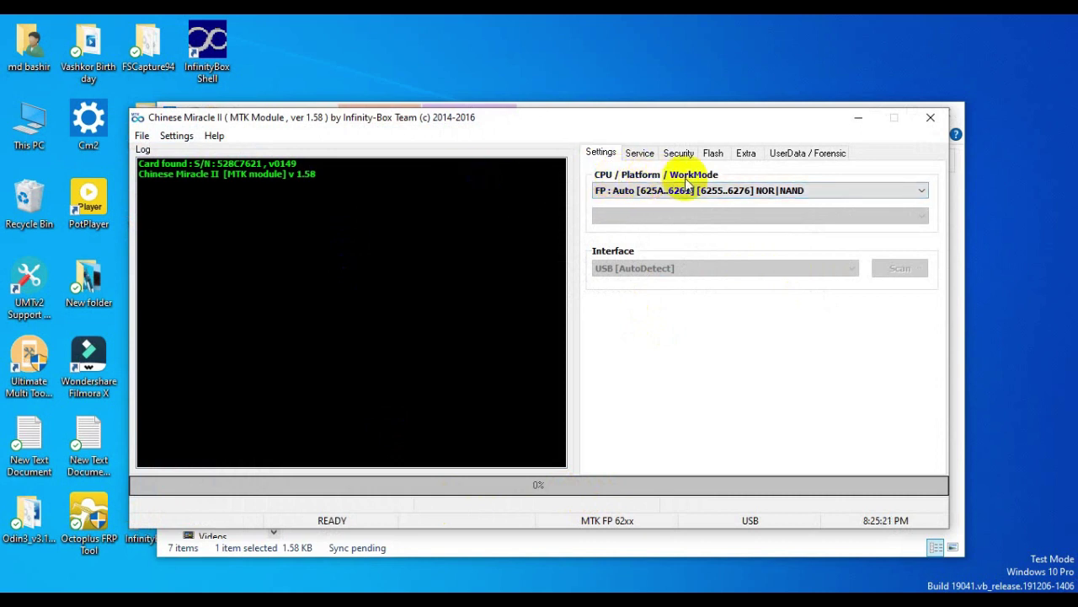
# Step: Examine the available CPU / Platform / WorkMode choices and the Service options for FP phones
pyautogui.click(713, 188)
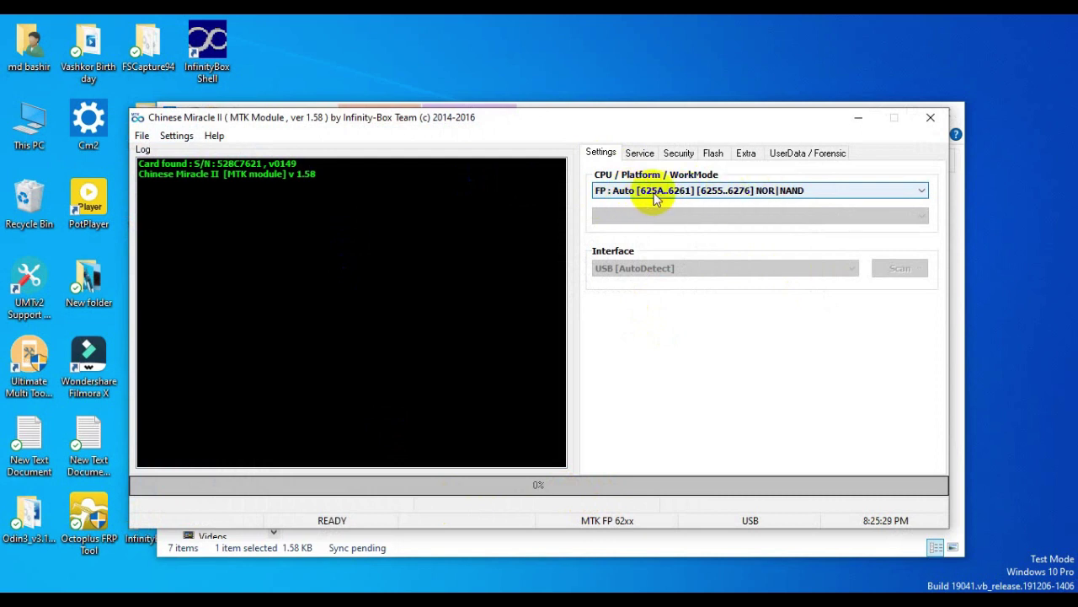
pyautogui.click(816, 195)
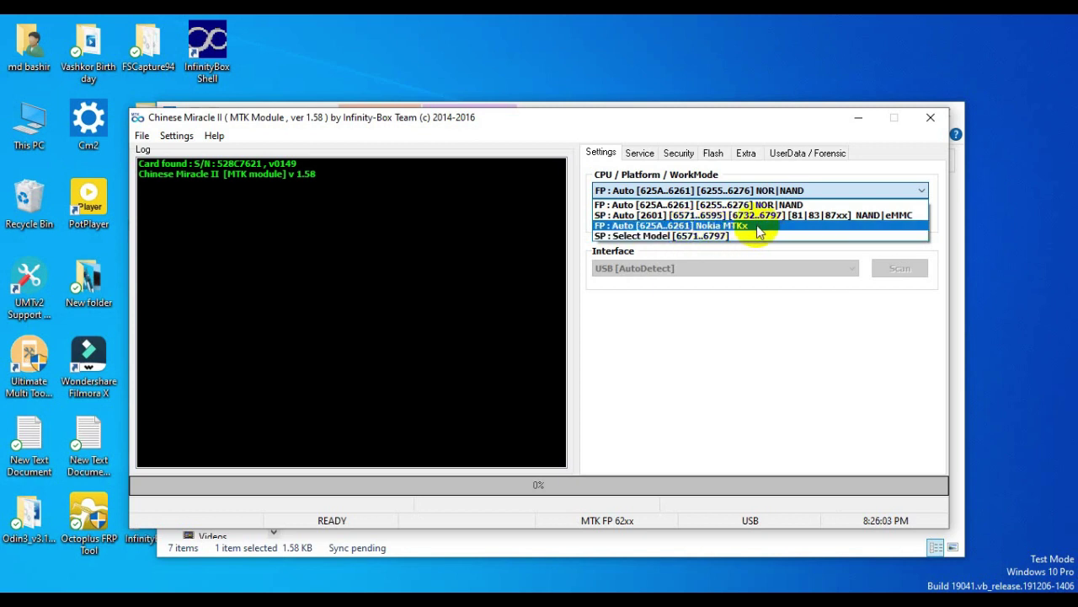
pyautogui.click(758, 375)
pyautogui.click(639, 154)
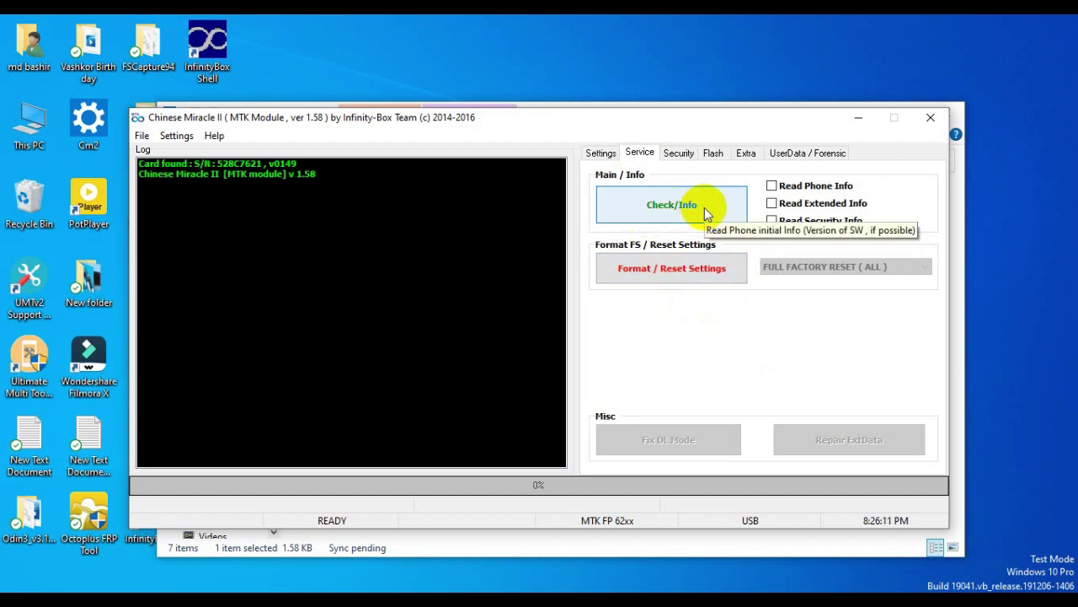
pyautogui.click(600, 152)
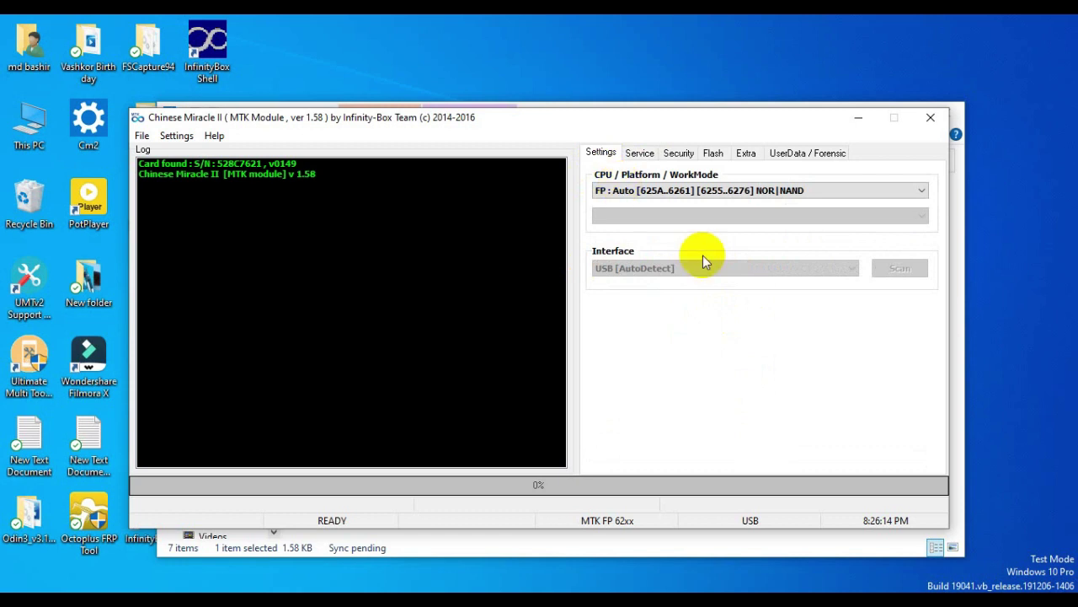
pyautogui.click(706, 191)
pyautogui.click(652, 161)
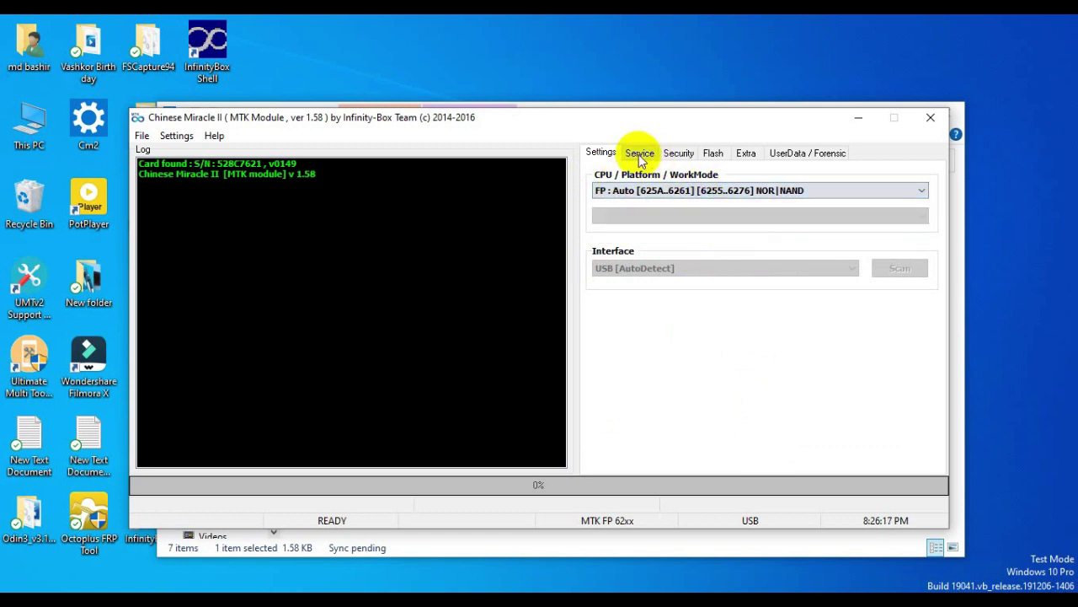
pyautogui.click(641, 158)
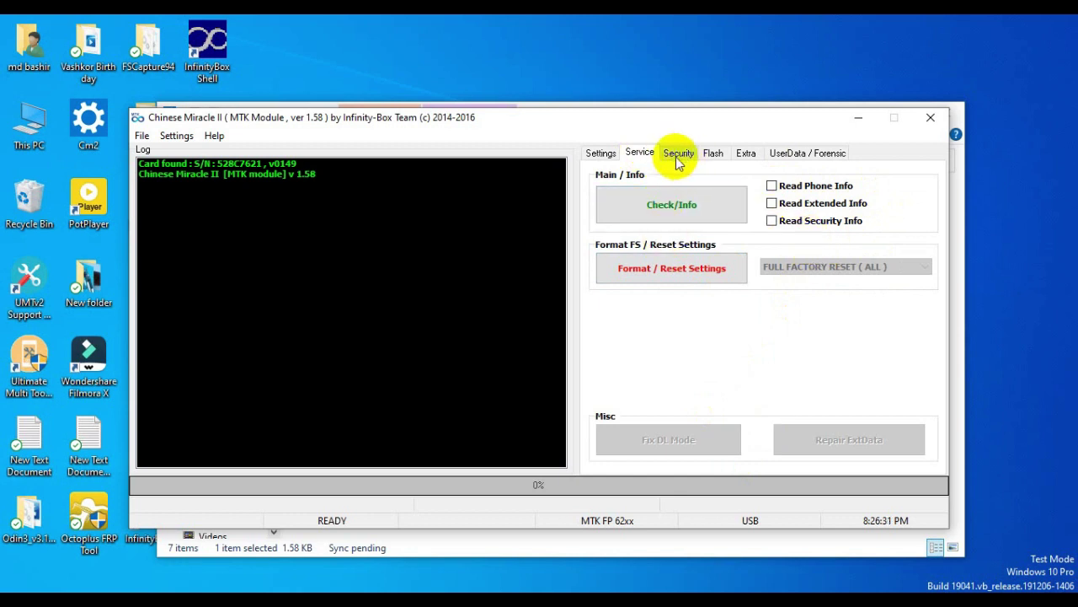
# Step: Examine the NVRAM and IMEI functions under Security and the flashing and read-back options for FP phones
pyautogui.moveTo(679, 121); pyautogui.dragTo(665, 93)
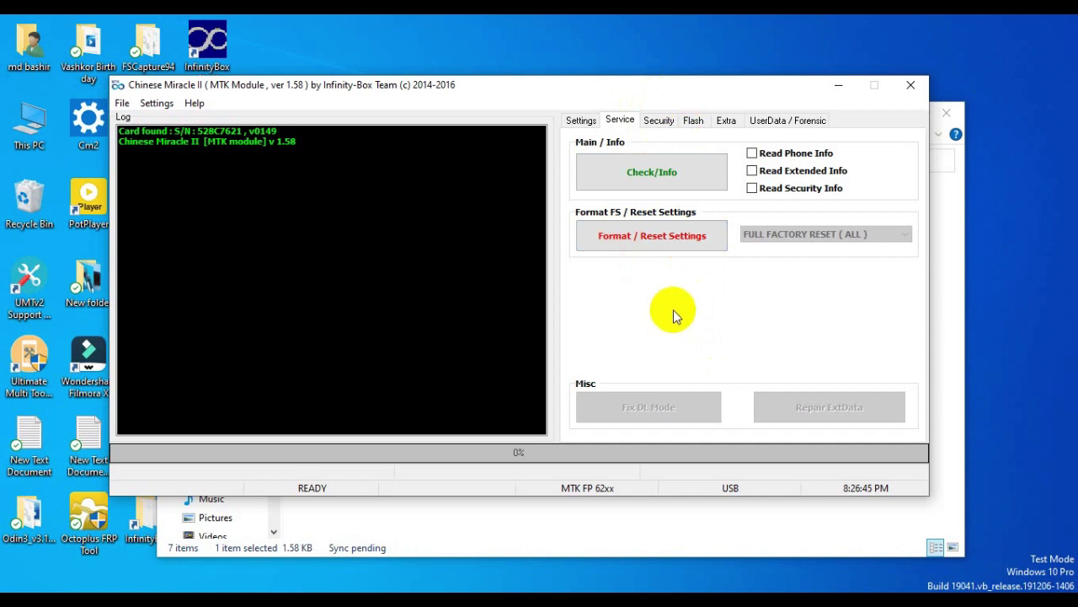
pyautogui.click(657, 120)
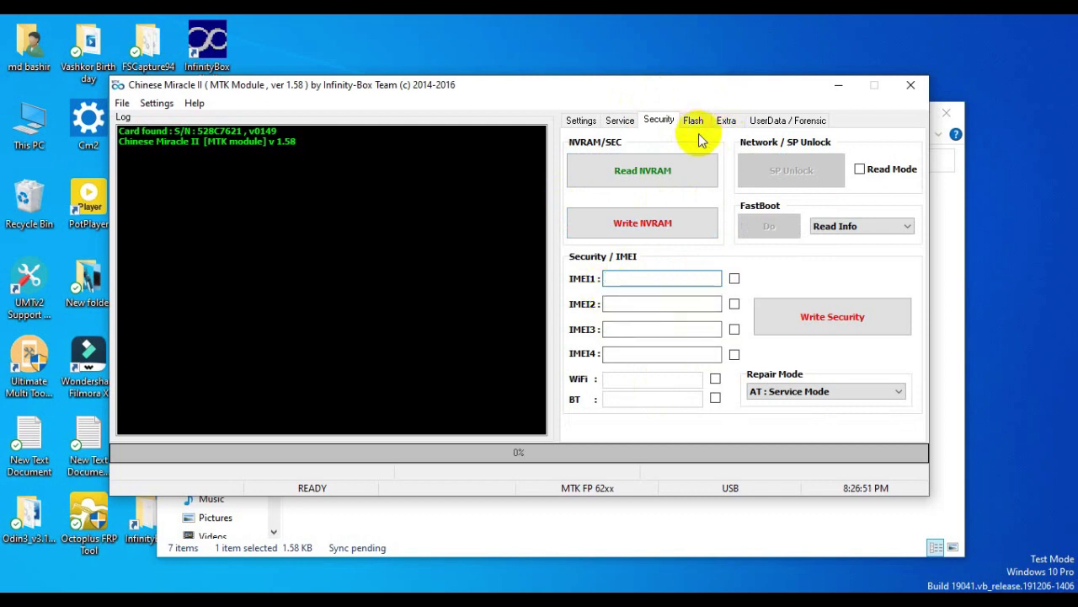
pyautogui.click(678, 188)
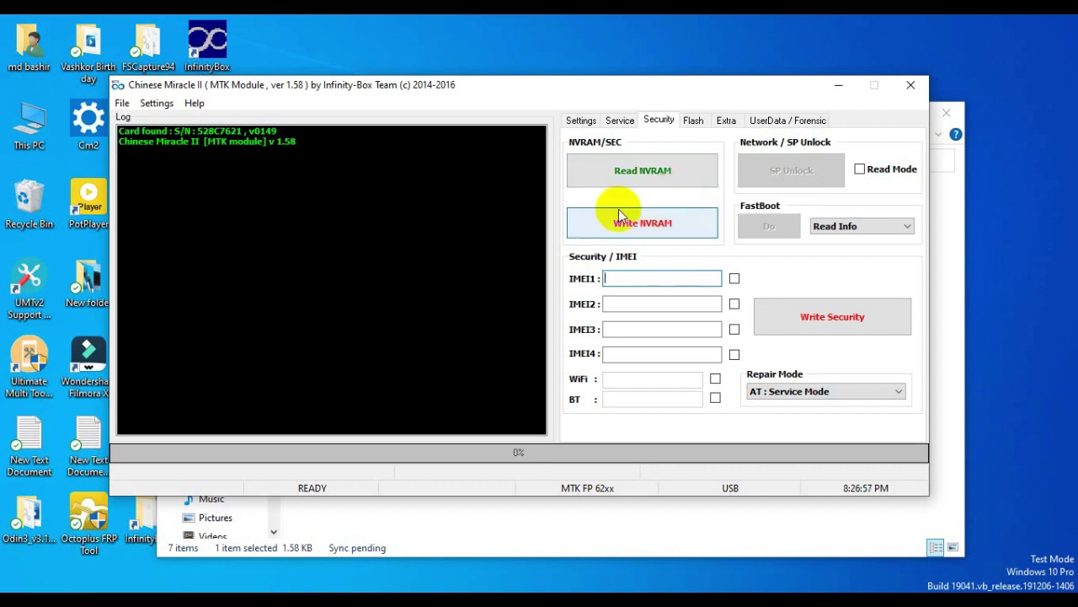
pyautogui.click(694, 121)
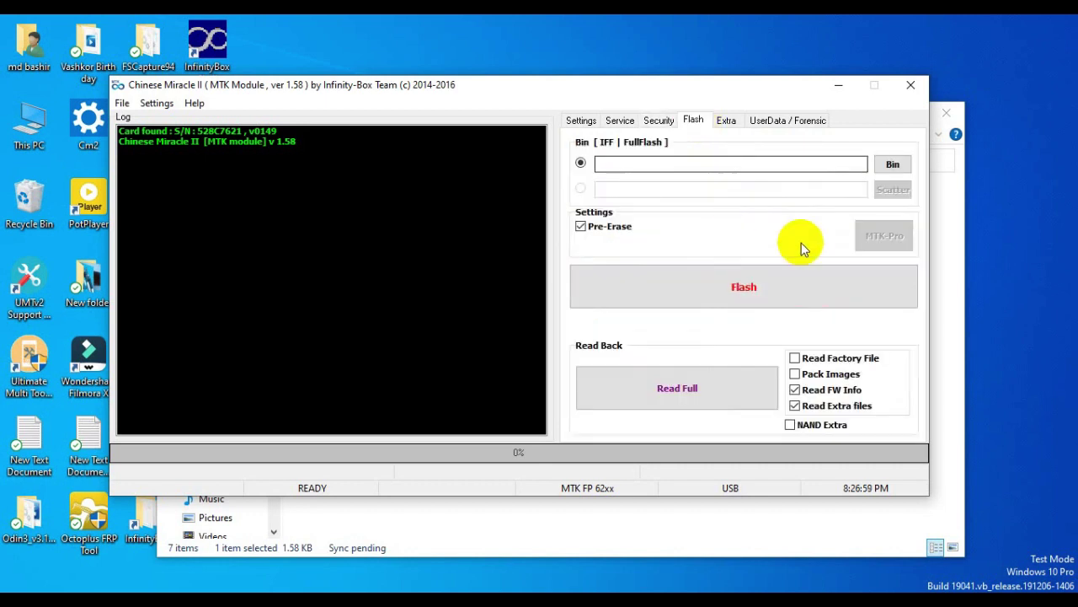
# Step: Set the CPU / Platform / WorkMode to SP : Auto [2601] [6571..6595] [6732..6797] [81|83|87xx] NAND|eMMC
pyautogui.click(581, 120)
pyautogui.click(591, 156)
pyautogui.click(614, 186)
# Step: Examine the SP mode's Service, Security, Flash with scatter loading, Extra and UserData / Forensic functions
pyautogui.click(620, 121)
pyautogui.click(659, 121)
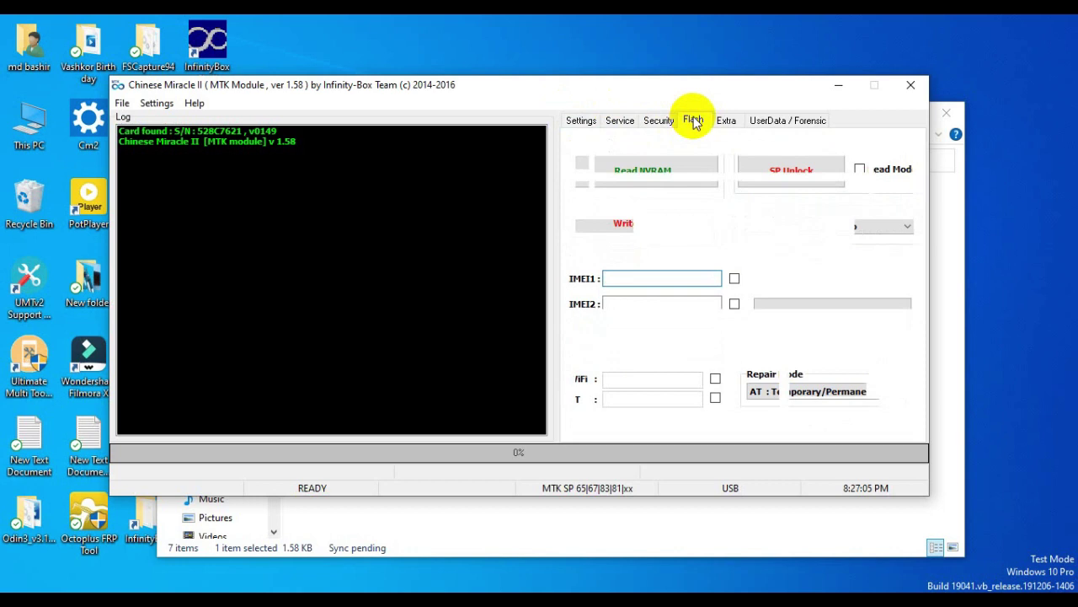
pyautogui.click(694, 120)
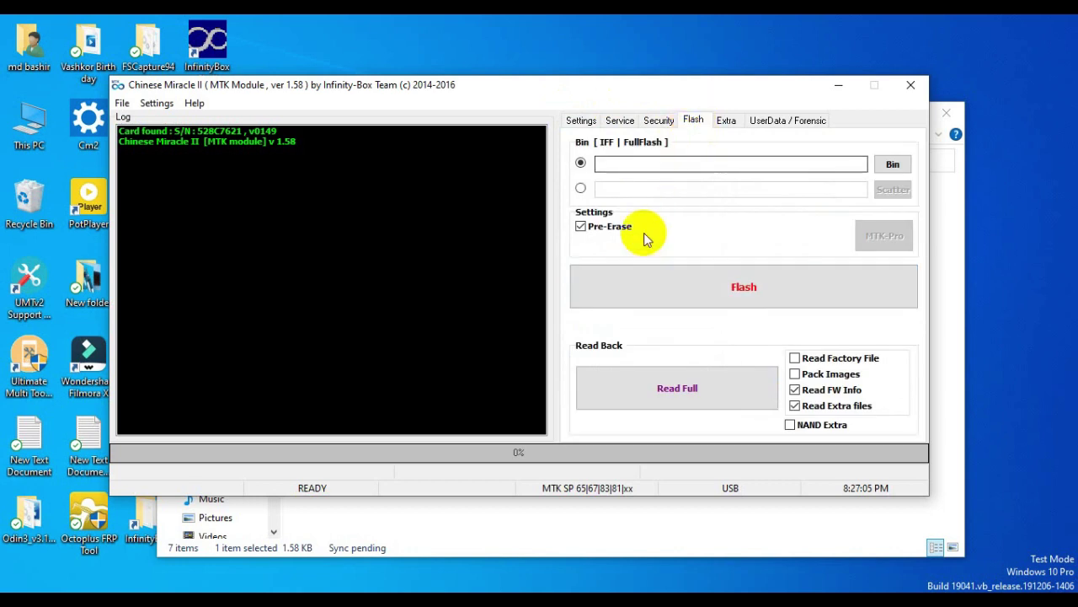
pyautogui.click(582, 188)
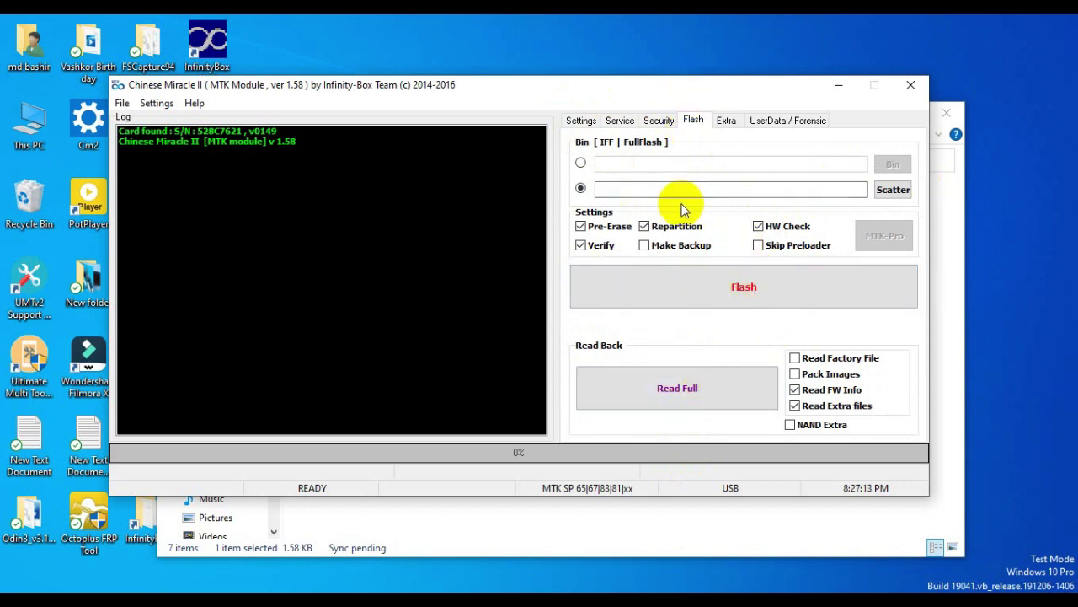
pyautogui.click(725, 120)
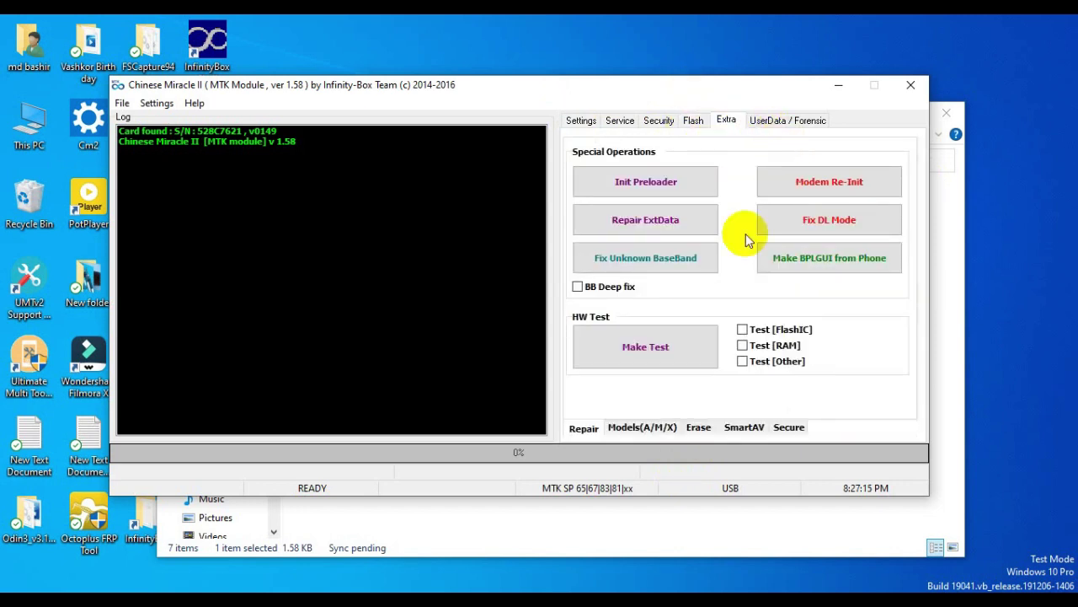
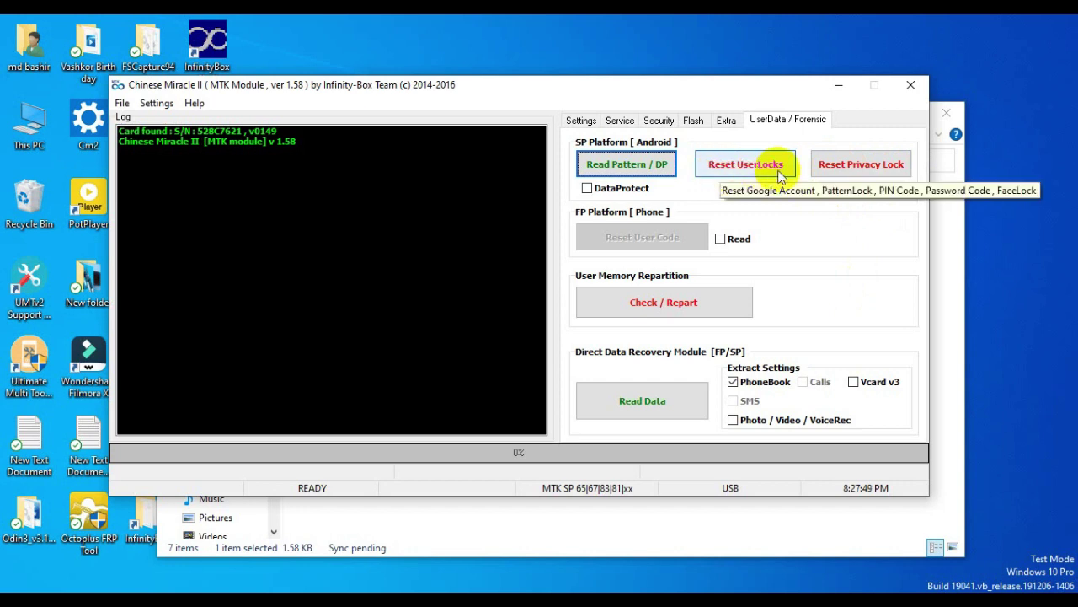
pyautogui.click(726, 121)
# Step: Set the CPU / Platform / WorkMode to FP : Auto [625A..6261] [6255..6276] NOR|NAND
pyautogui.click(581, 120)
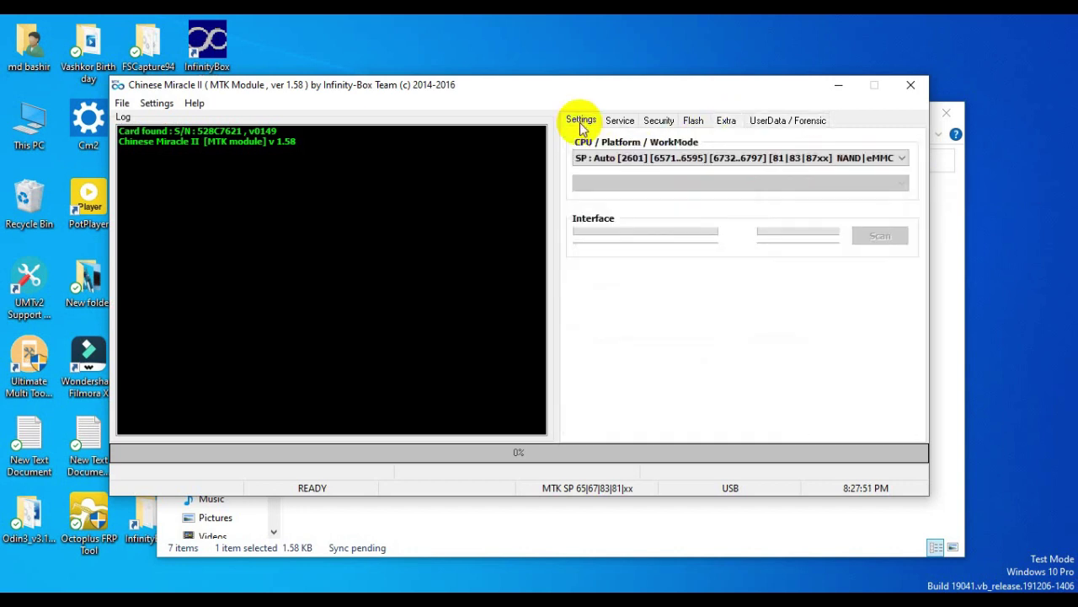
pyautogui.click(674, 158)
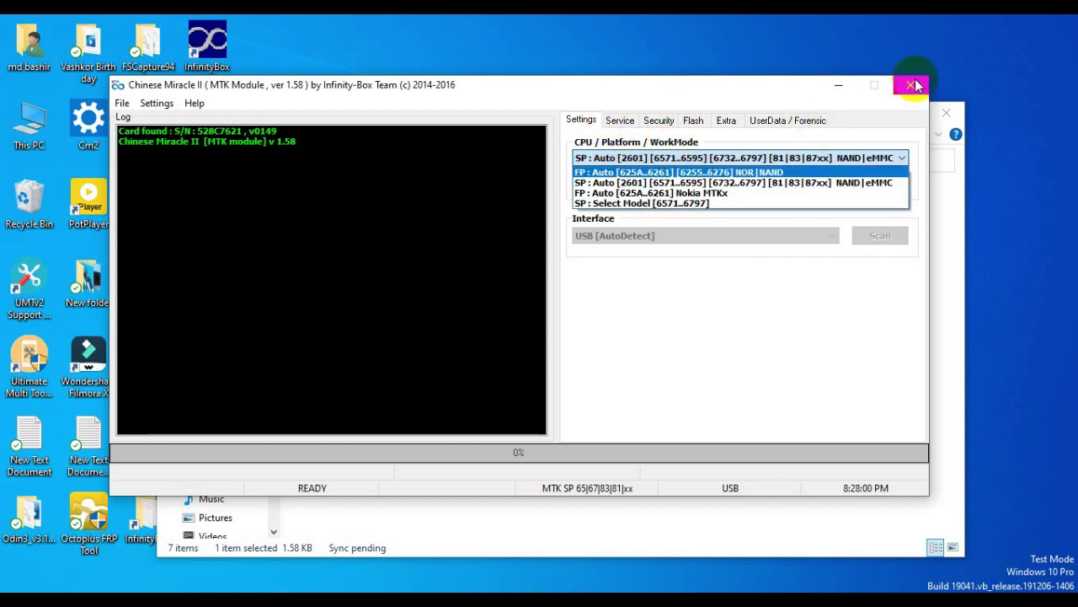
pyautogui.click(616, 172)
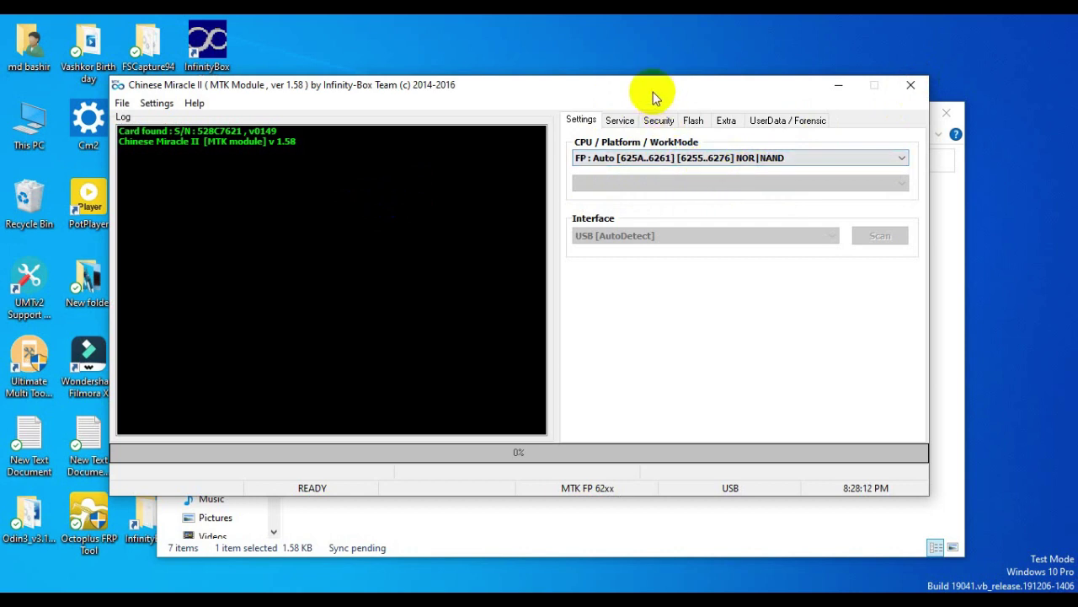
# Step: Review the Service, Security and Flash functions again with the FP platform selected
pyautogui.click(623, 120)
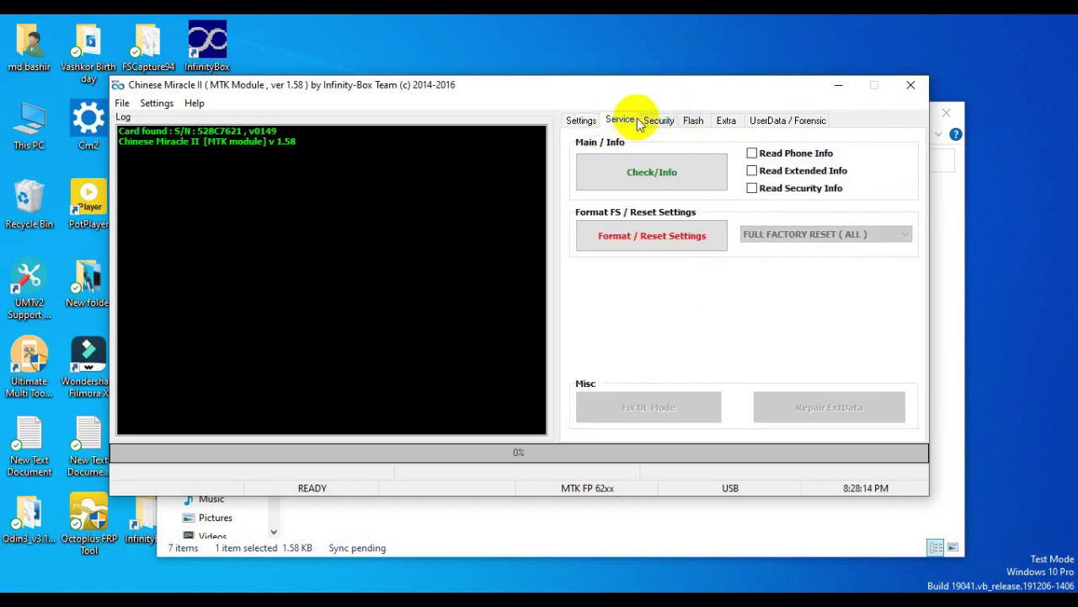
pyautogui.click(670, 124)
pyautogui.click(621, 119)
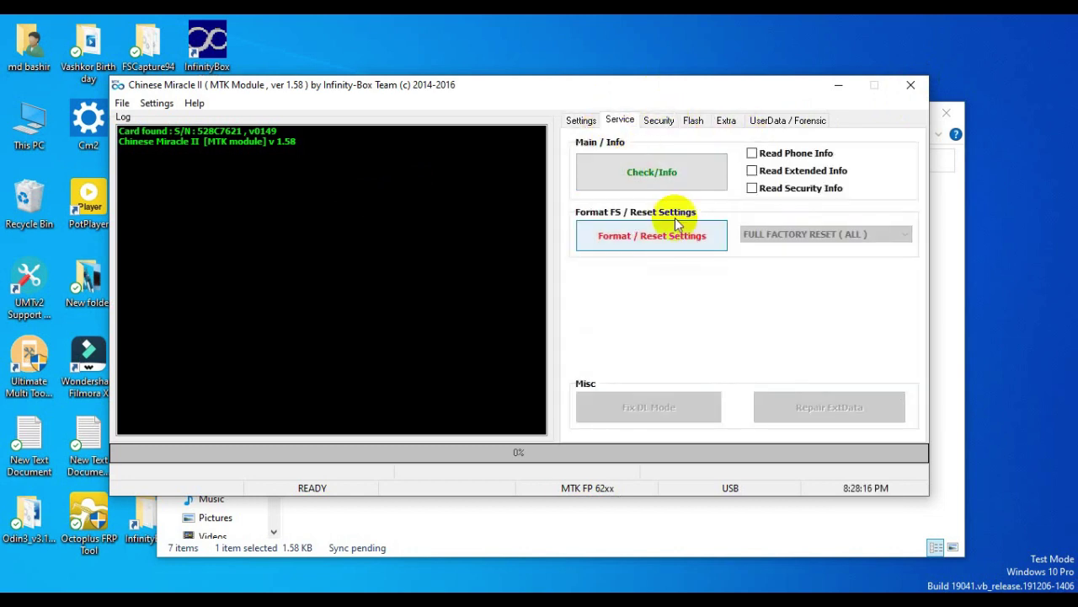
pyautogui.click(658, 120)
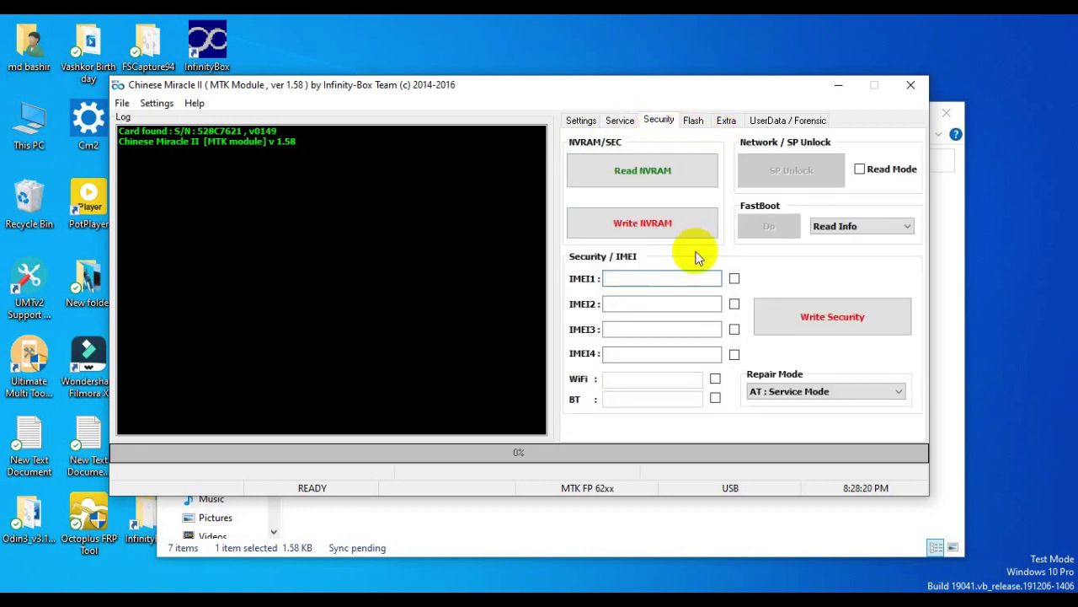
pyautogui.click(696, 123)
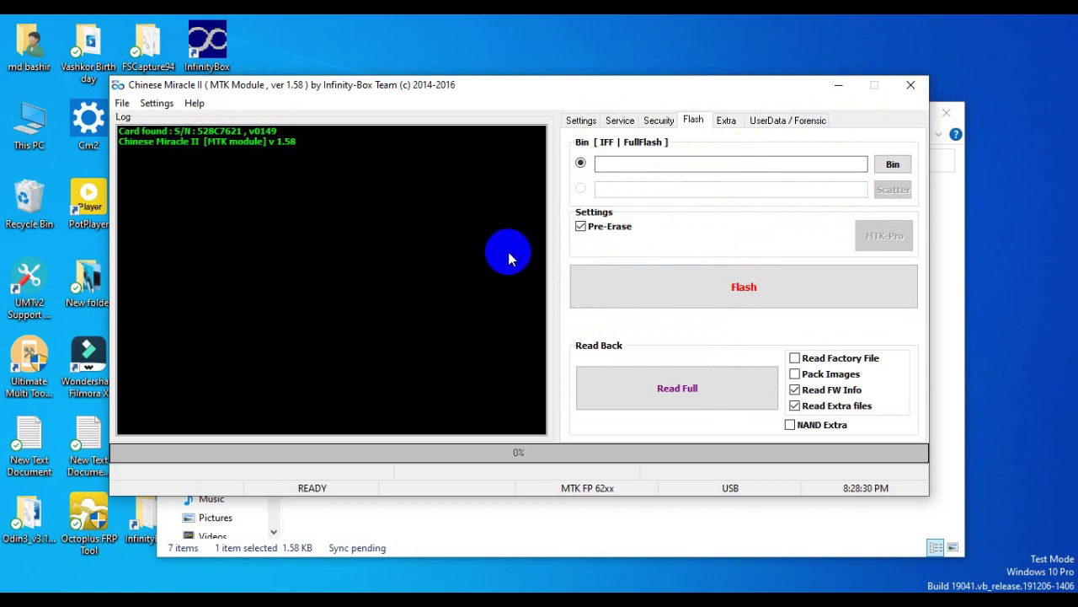
# Step: Close the CM2MTK module and launch InfinityBox CM2MT2 from the Cm2 folder
pyautogui.click(911, 84)
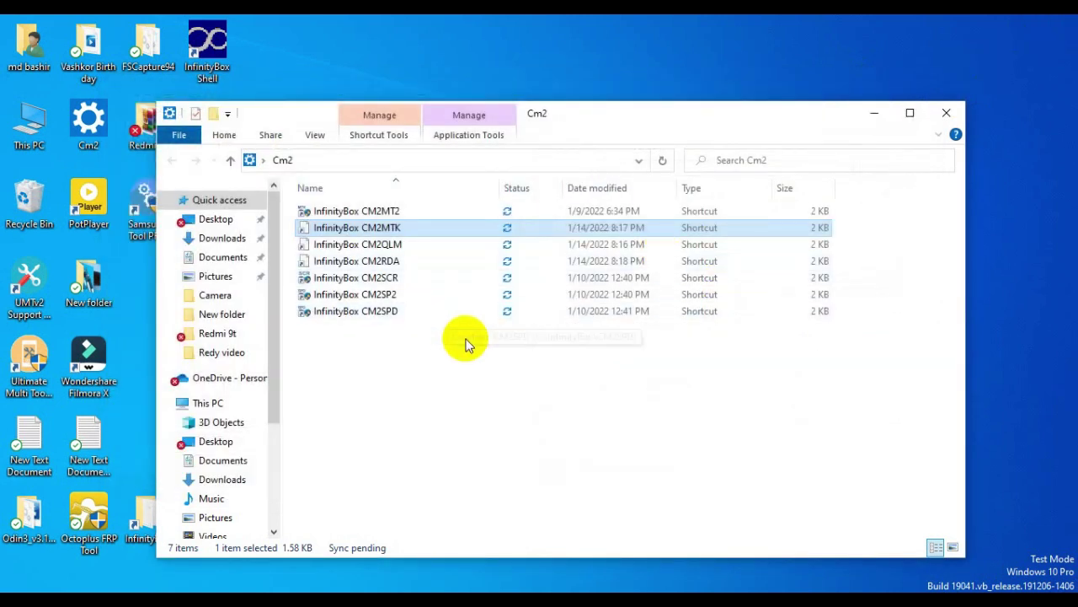
pyautogui.click(393, 229)
pyautogui.click(520, 500)
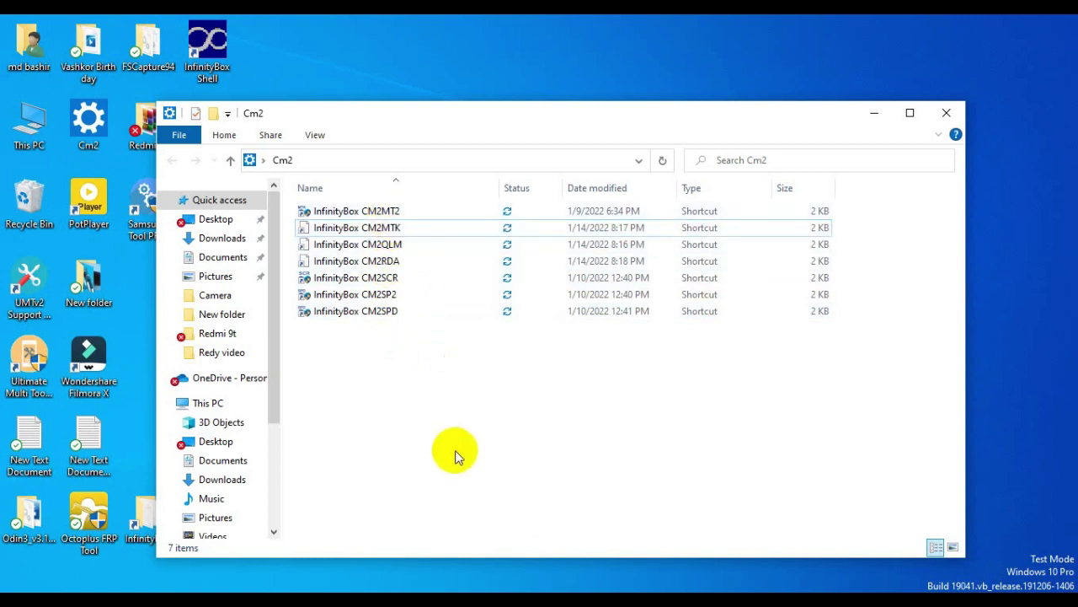
pyautogui.click(393, 212)
pyautogui.doubleClick(394, 212)
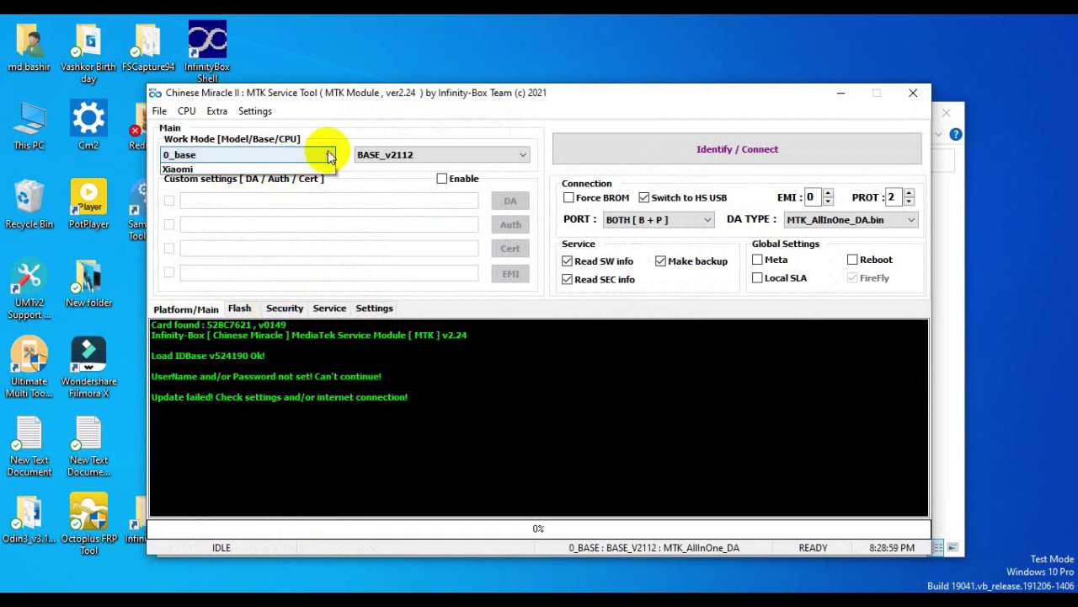
# Step: Examine the Work Mode brand choices and the base versions offered for 0_base in the MTK Service Tool
pyautogui.click(326, 154)
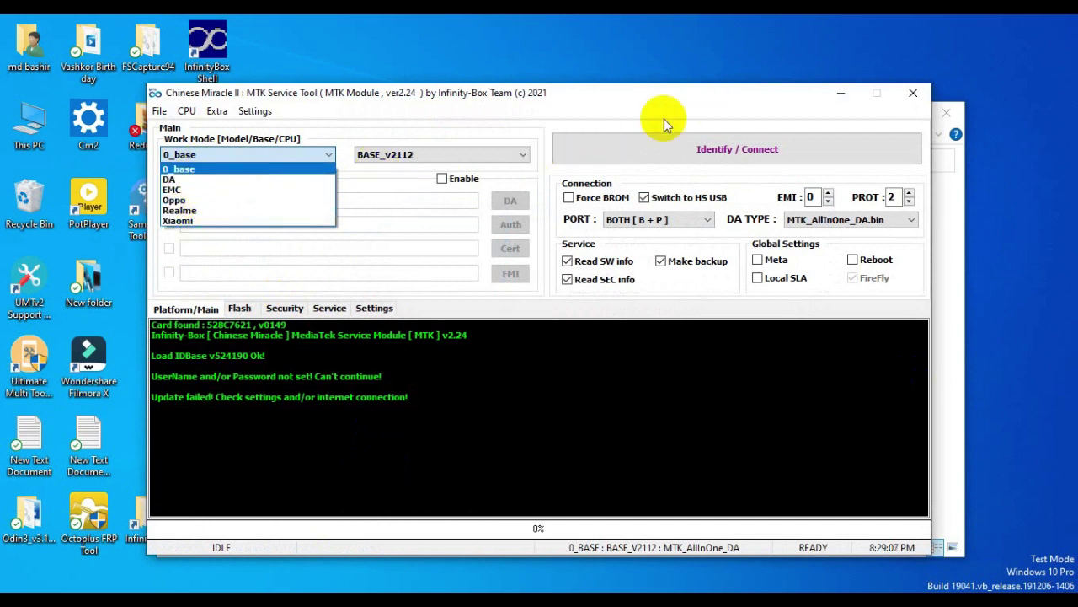
pyautogui.click(522, 156)
pyautogui.click(521, 155)
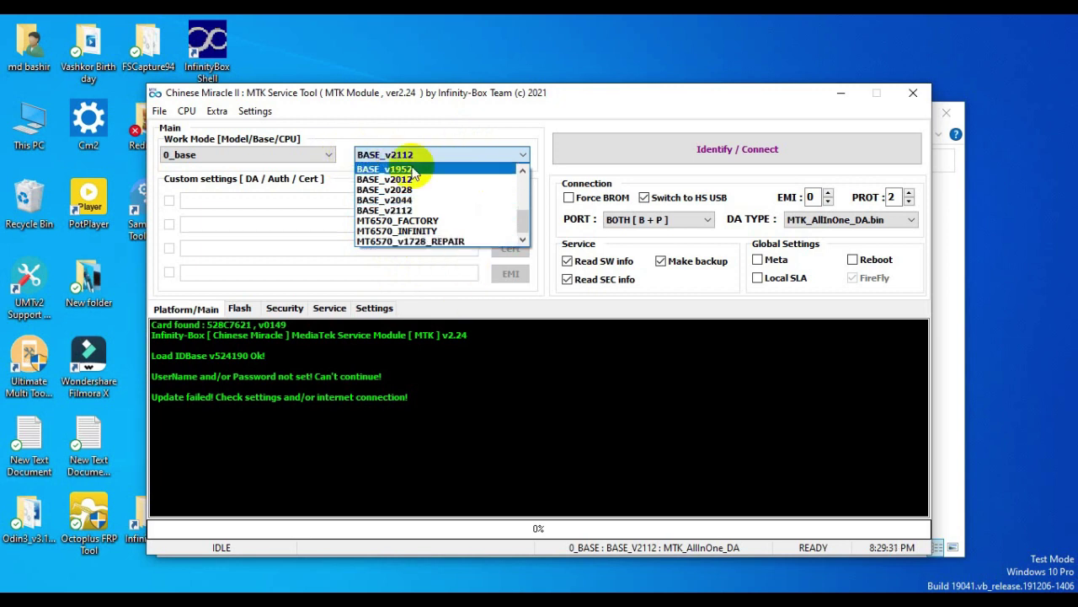
pyautogui.doubleClick(229, 324)
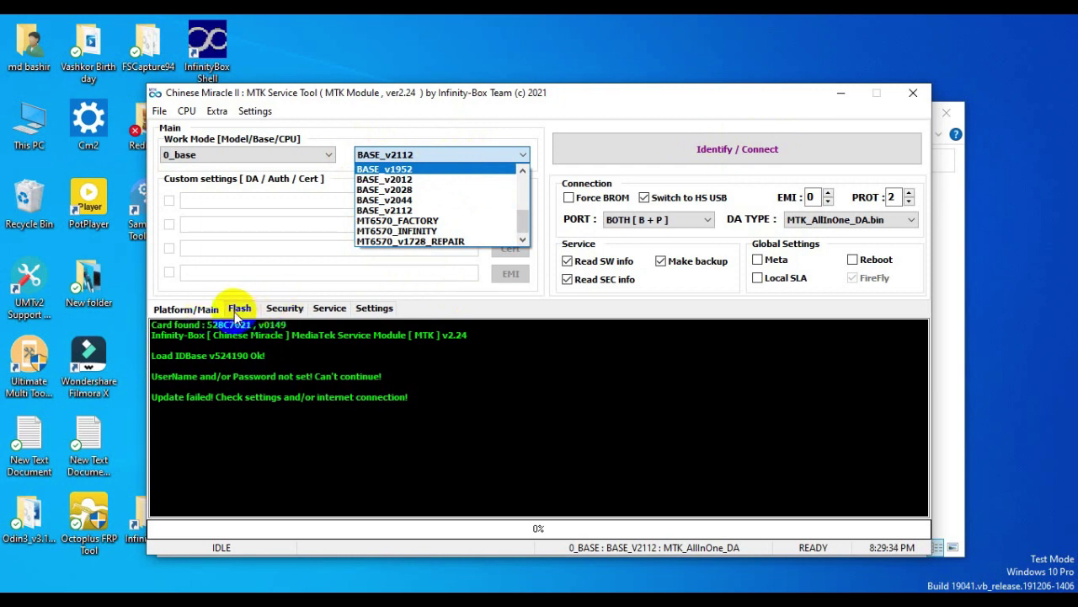
# Step: Review the Security, Service, Flash and Settings functions of the MTK Service Tool with 0_base and BASE_v2112 selected
pyautogui.click(278, 308)
pyautogui.click(328, 308)
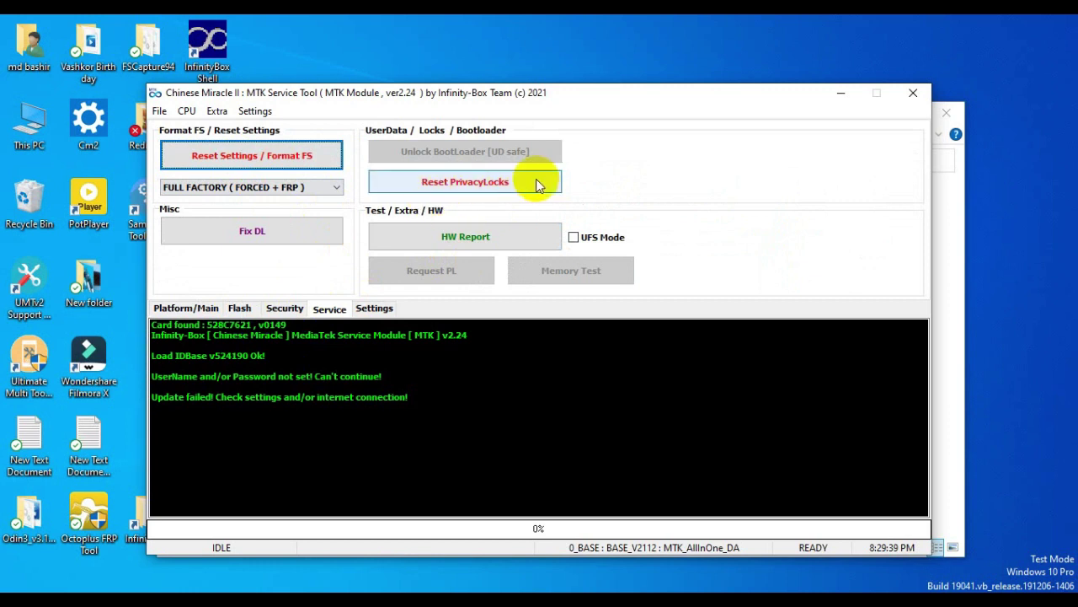
pyautogui.click(284, 309)
pyautogui.click(240, 308)
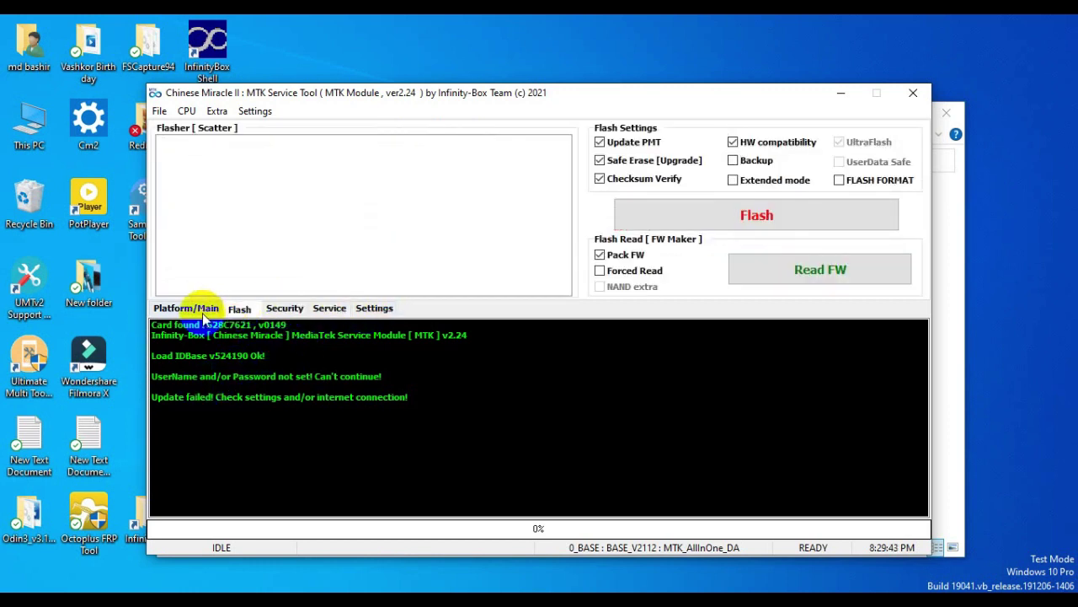
pyautogui.click(211, 308)
pyautogui.click(245, 310)
pyautogui.click(284, 309)
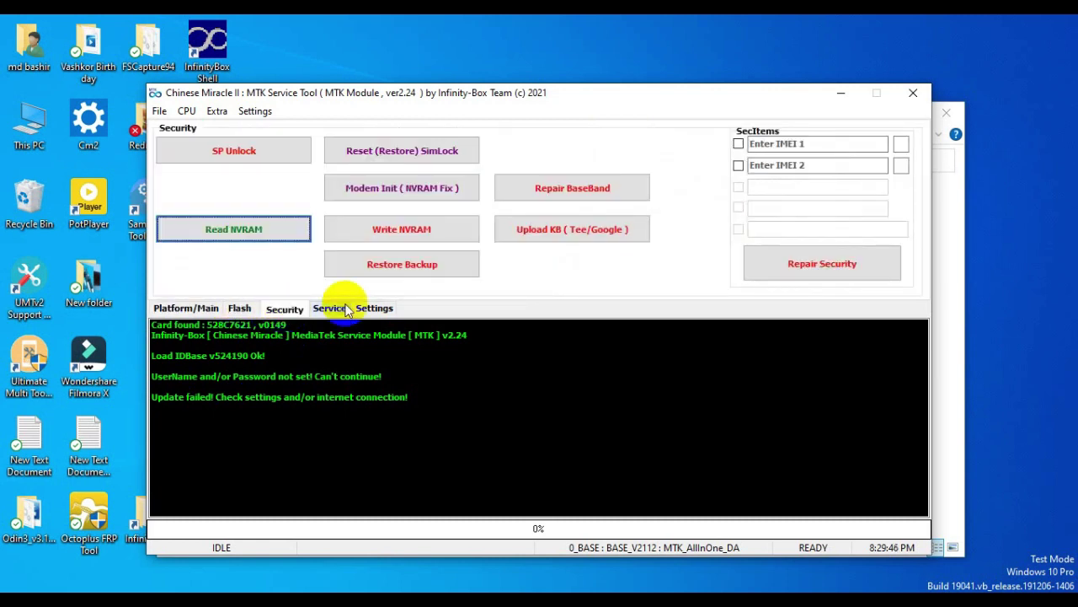
pyautogui.click(330, 309)
pyautogui.click(374, 309)
pyautogui.click(284, 309)
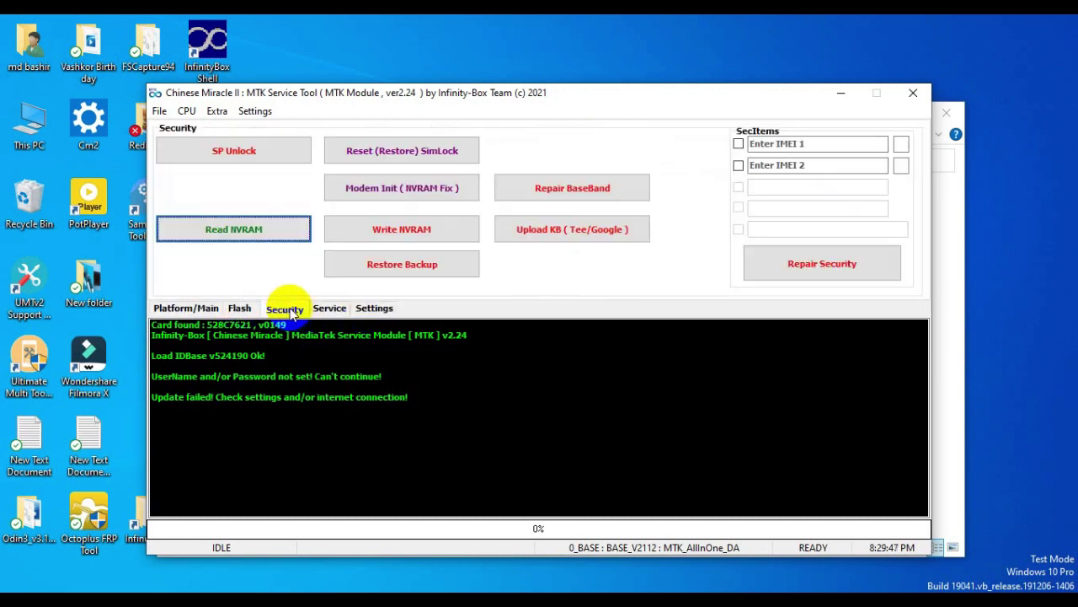
pyautogui.click(239, 309)
pyautogui.click(205, 309)
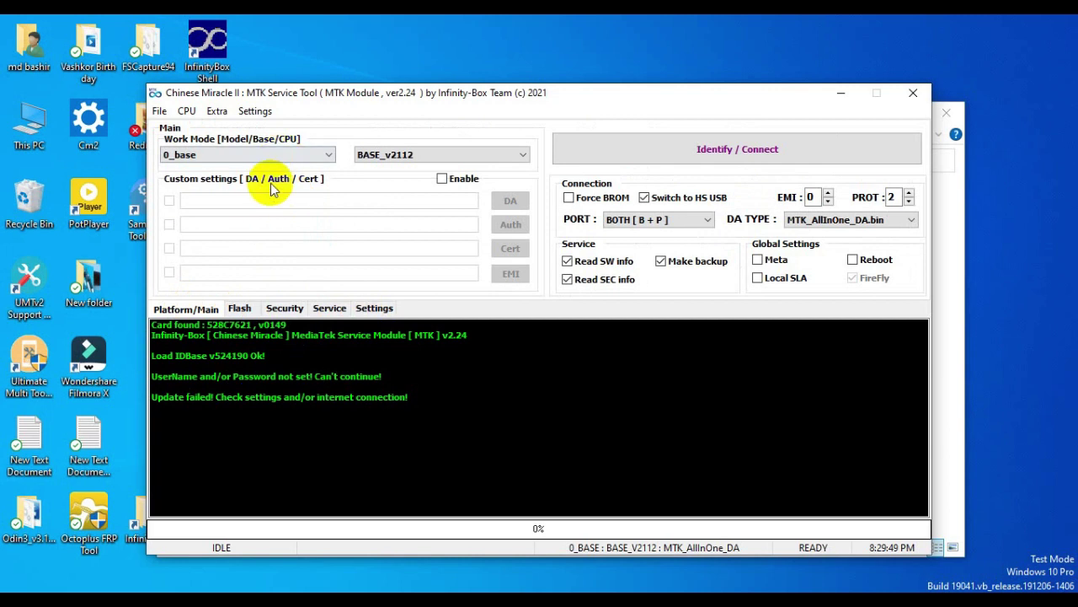
# Step: Switch the Work Mode to Oppo and examine the models offered for that brand
pyautogui.click(331, 157)
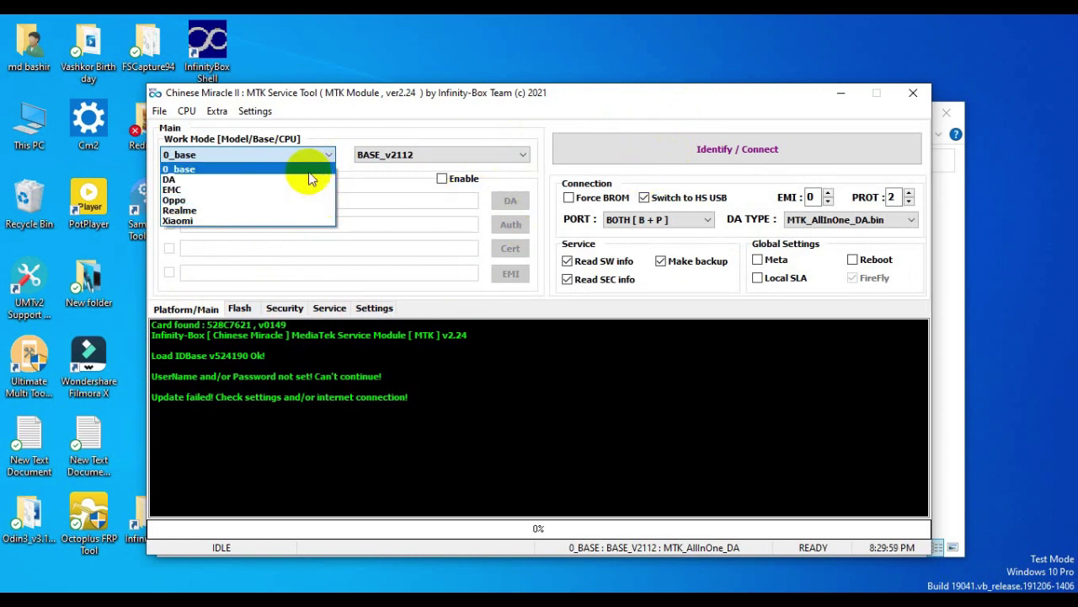
pyautogui.click(227, 202)
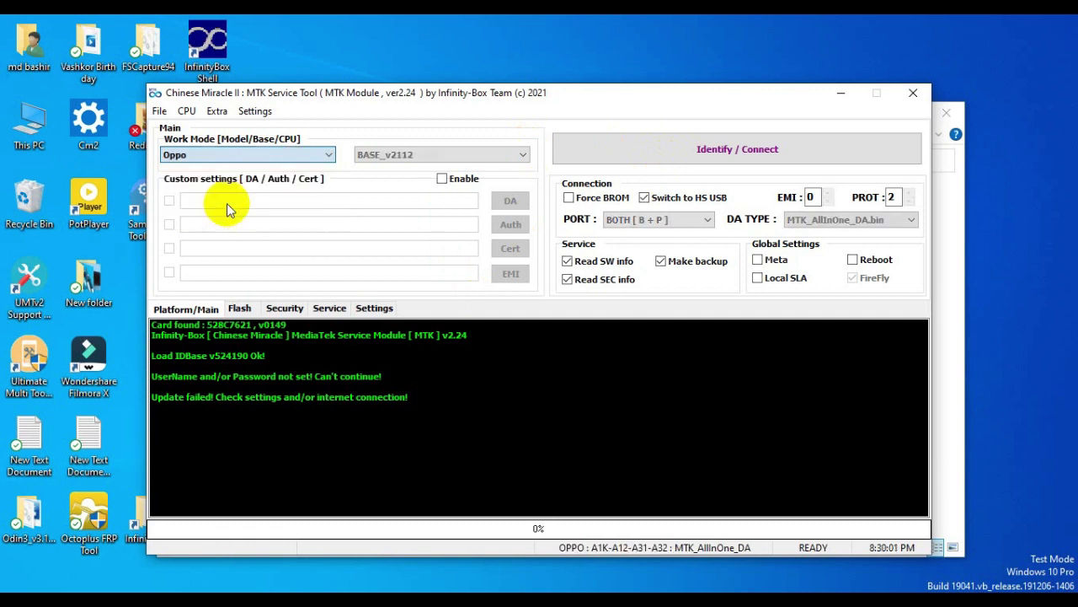
pyautogui.click(510, 156)
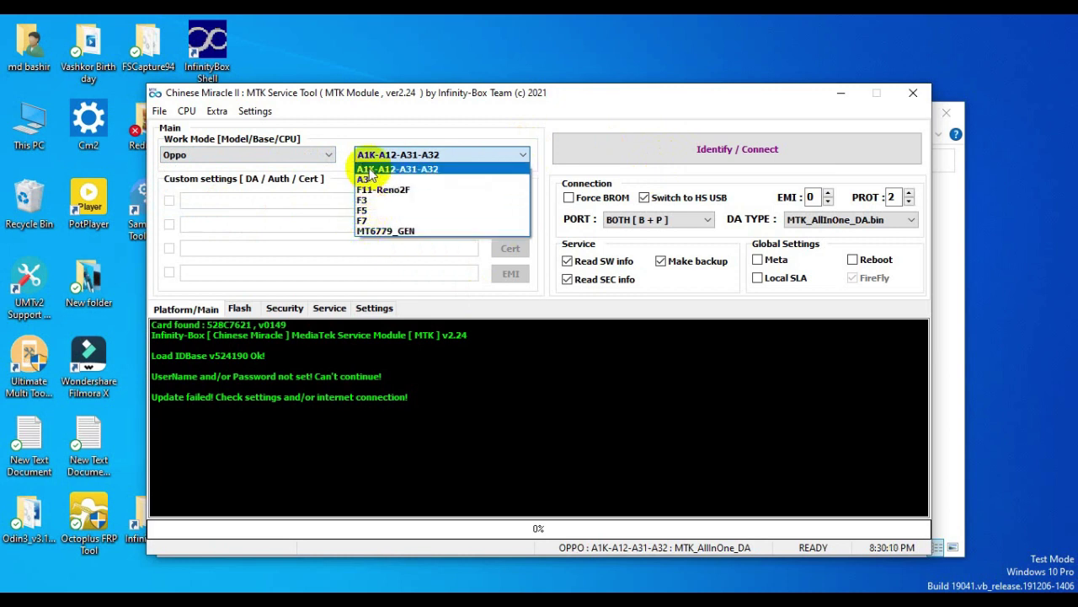
pyautogui.click(325, 156)
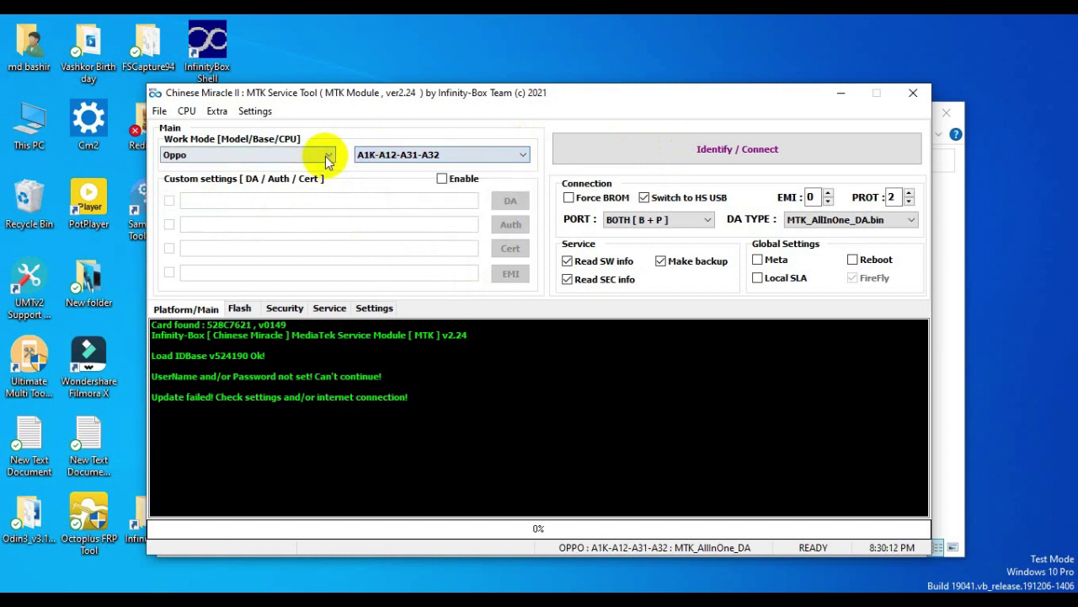
# Step: Switch the Work Mode to Realme and examine the models offered for that brand
pyautogui.click(322, 149)
pyautogui.click(223, 212)
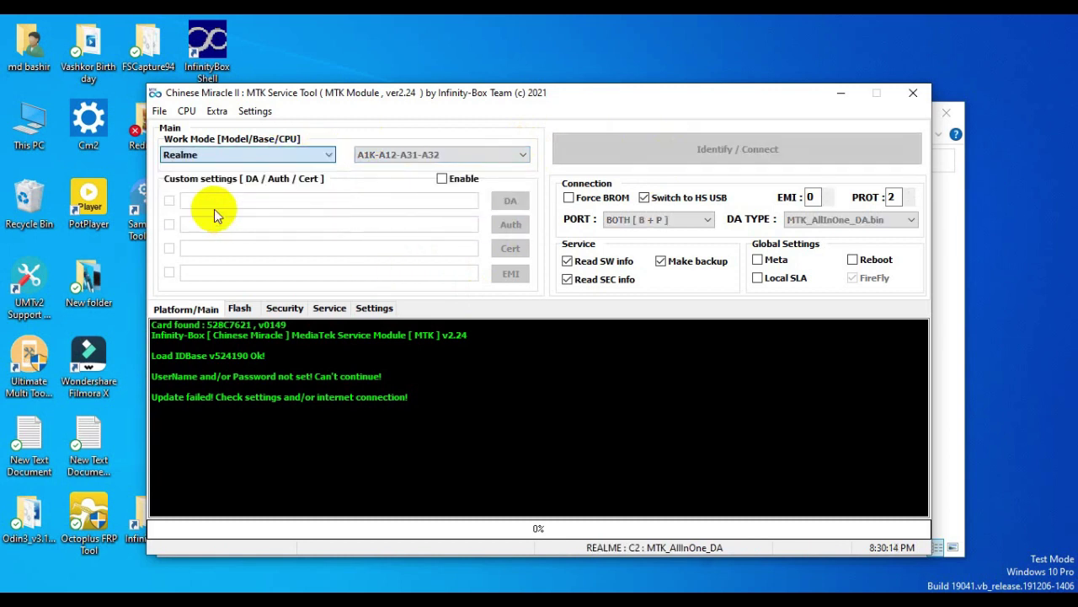
pyautogui.click(418, 157)
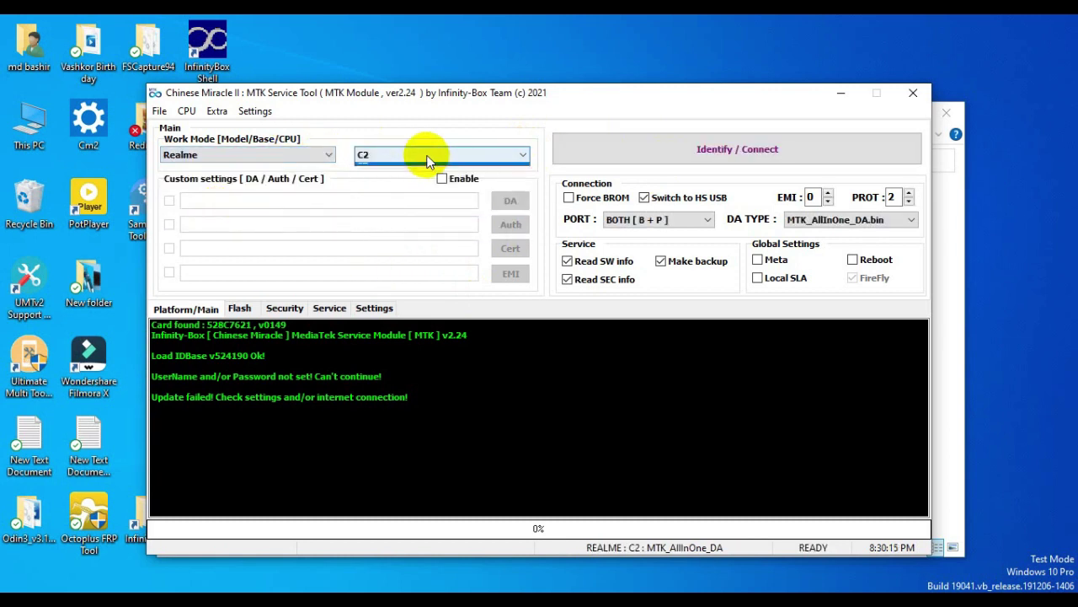
pyautogui.click(296, 154)
pyautogui.click(328, 157)
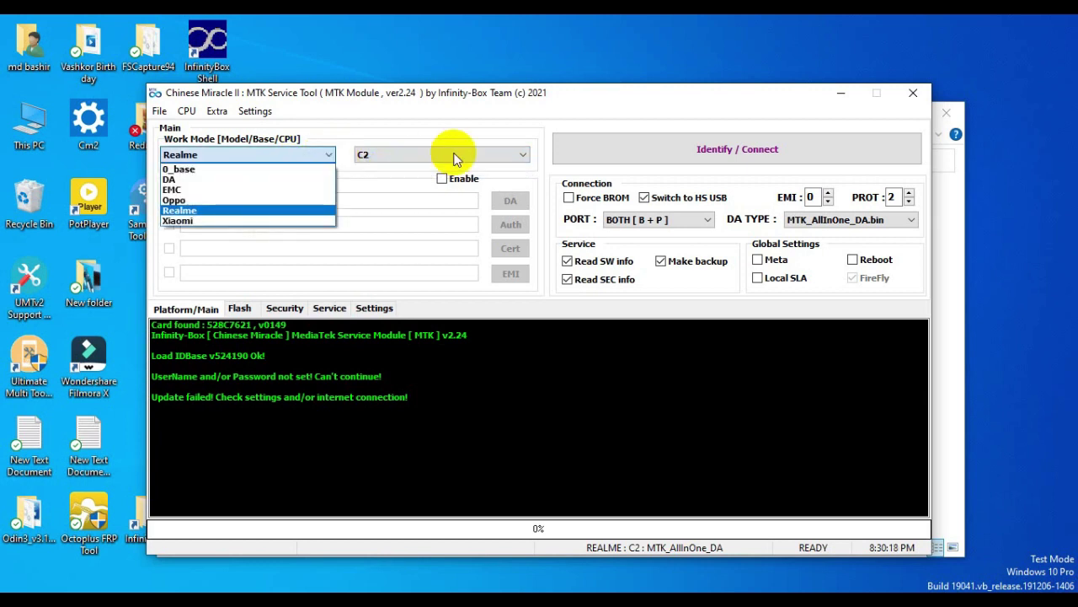
pyautogui.click(431, 153)
pyautogui.click(432, 154)
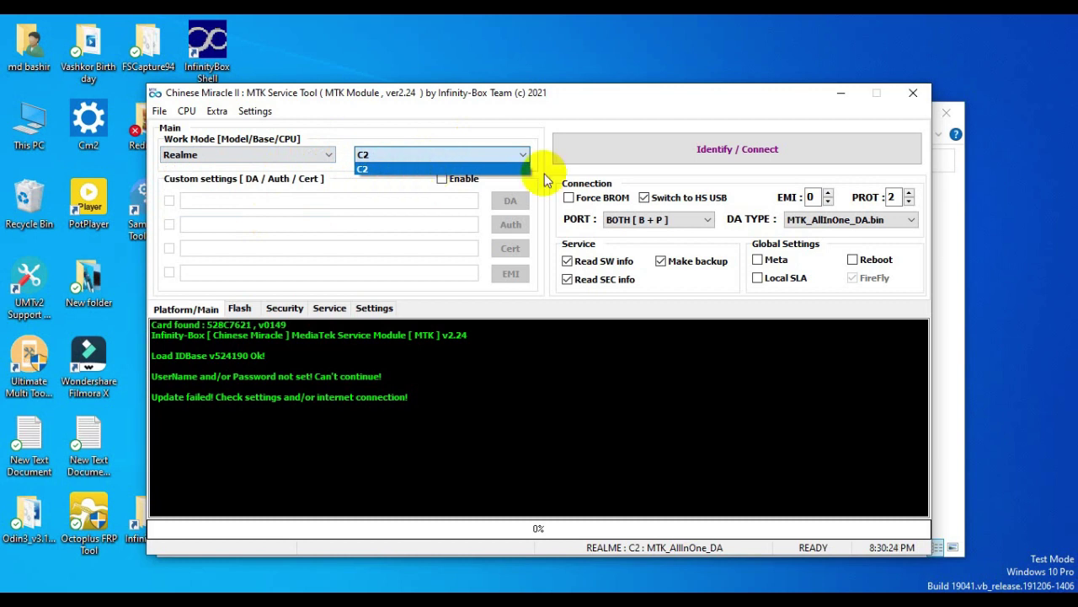
# Step: Review the Service and Security functions with Realme C2 selected
pyautogui.click(327, 309)
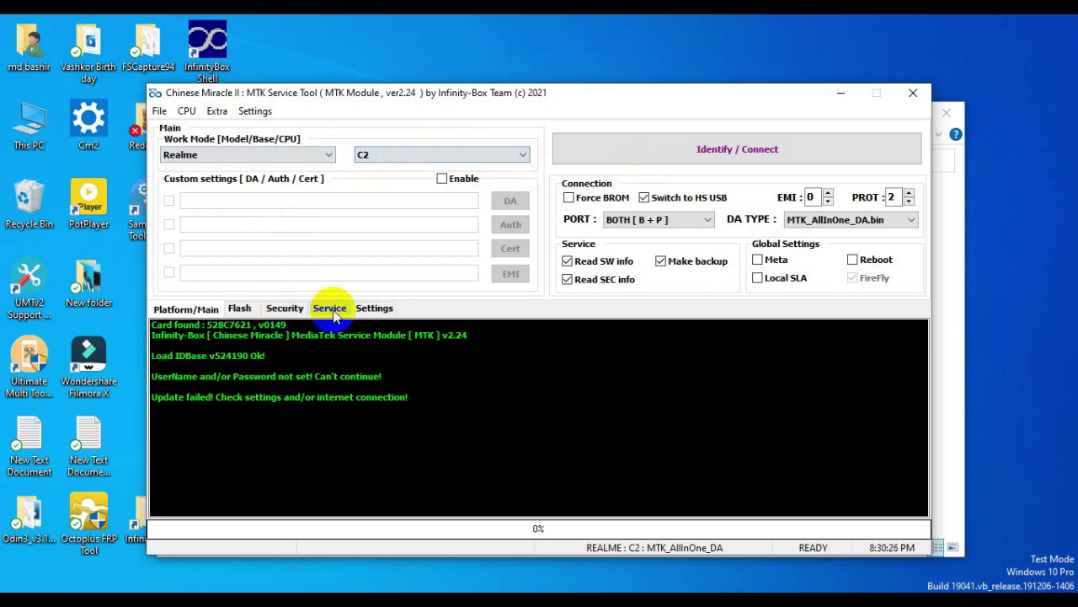
pyautogui.click(329, 309)
pyautogui.click(374, 308)
pyautogui.click(285, 308)
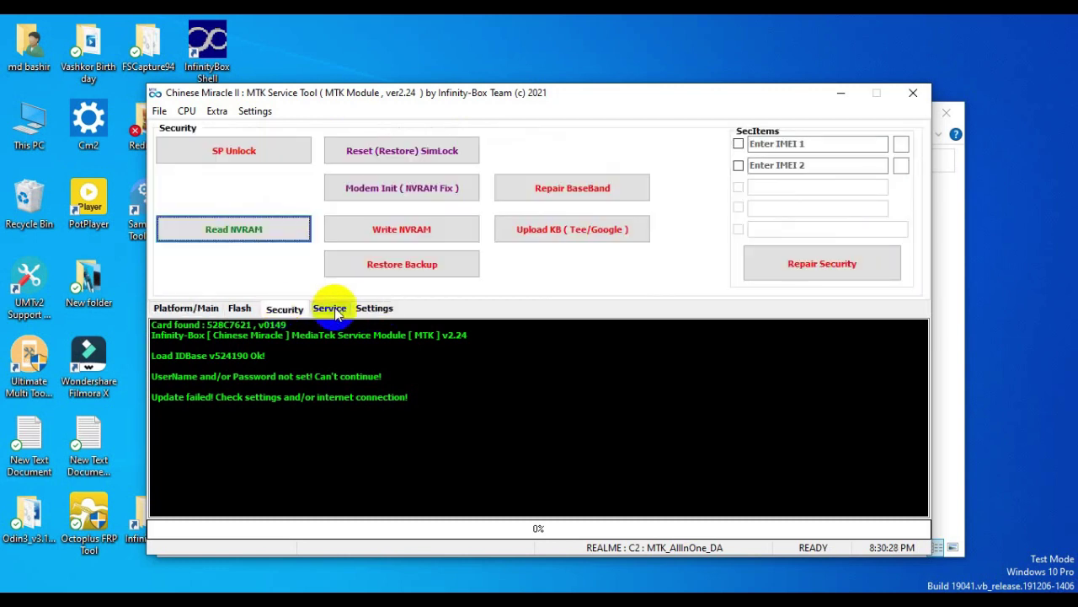
pyautogui.click(330, 308)
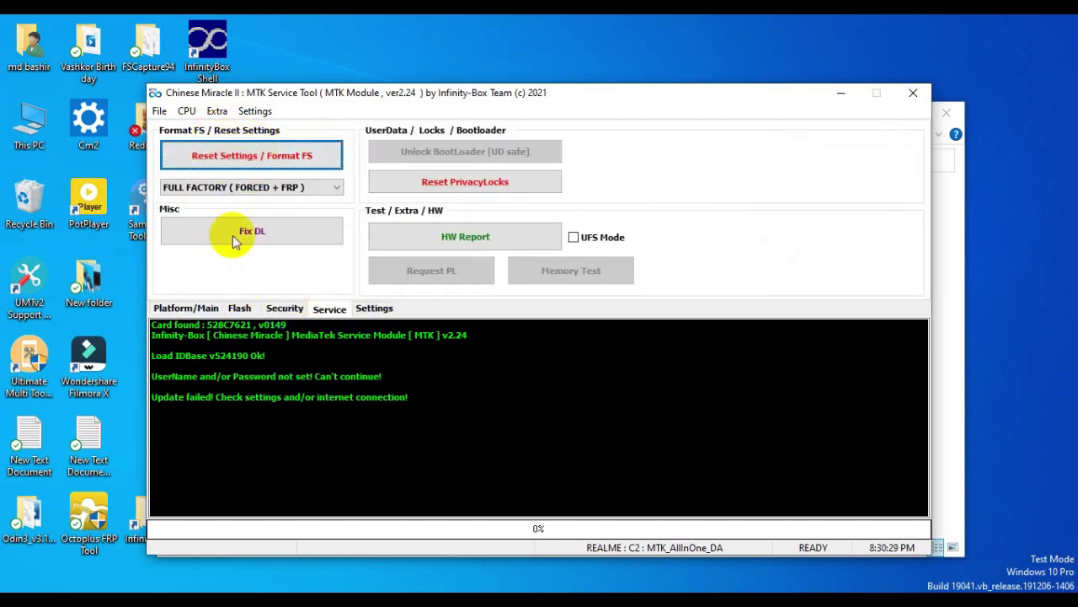
# Step: Check the Work Mode brands and the Realme model choices again, and view the Flash functions for Realme C2
pyautogui.click(183, 308)
pyautogui.click(327, 158)
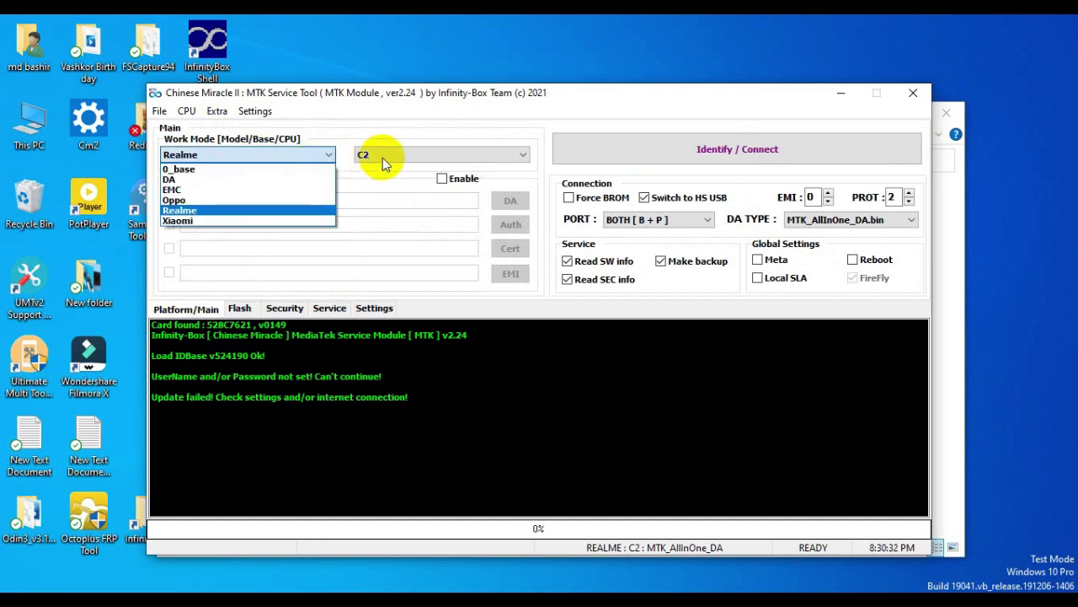
pyautogui.click(401, 159)
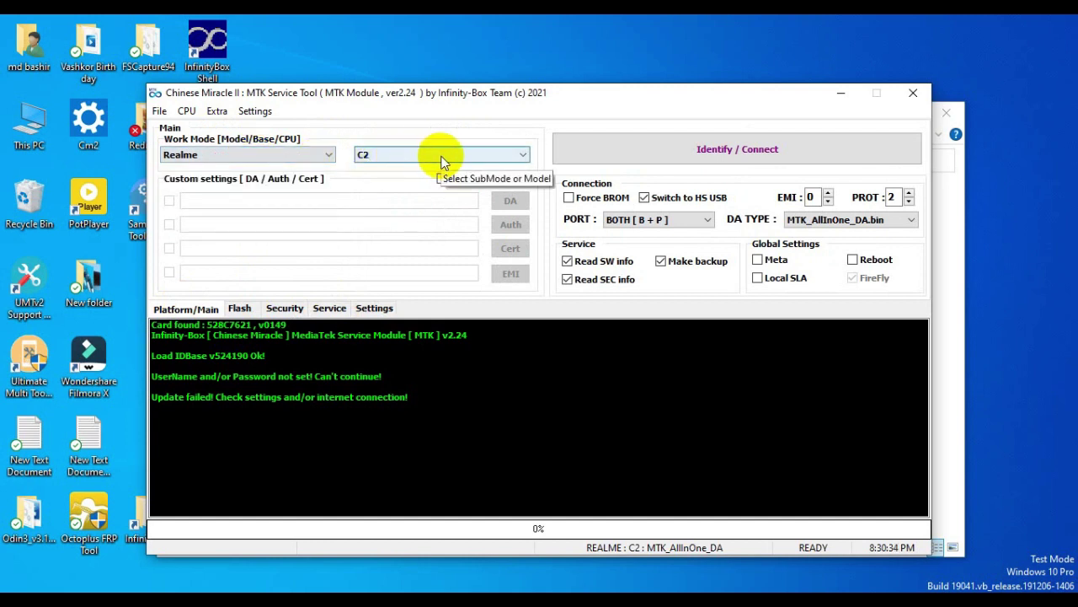
pyautogui.click(396, 154)
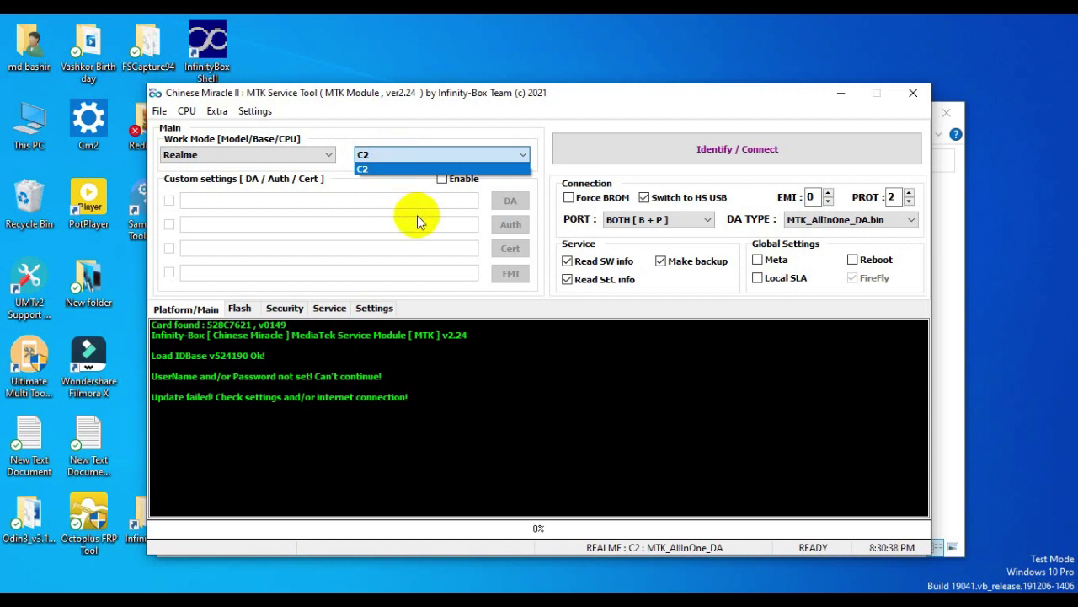
pyautogui.click(402, 157)
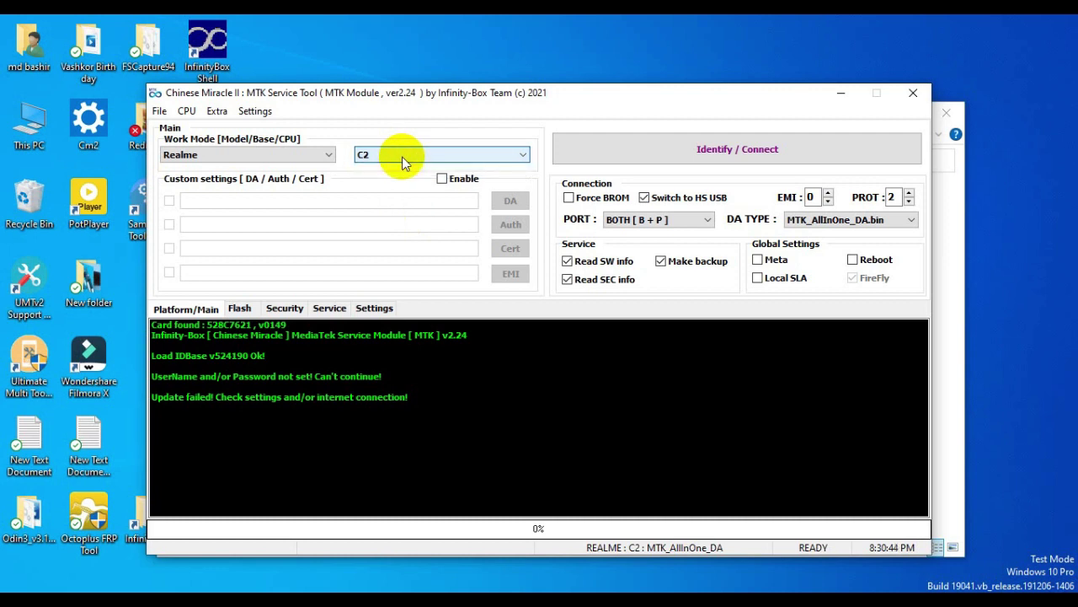
pyautogui.click(320, 153)
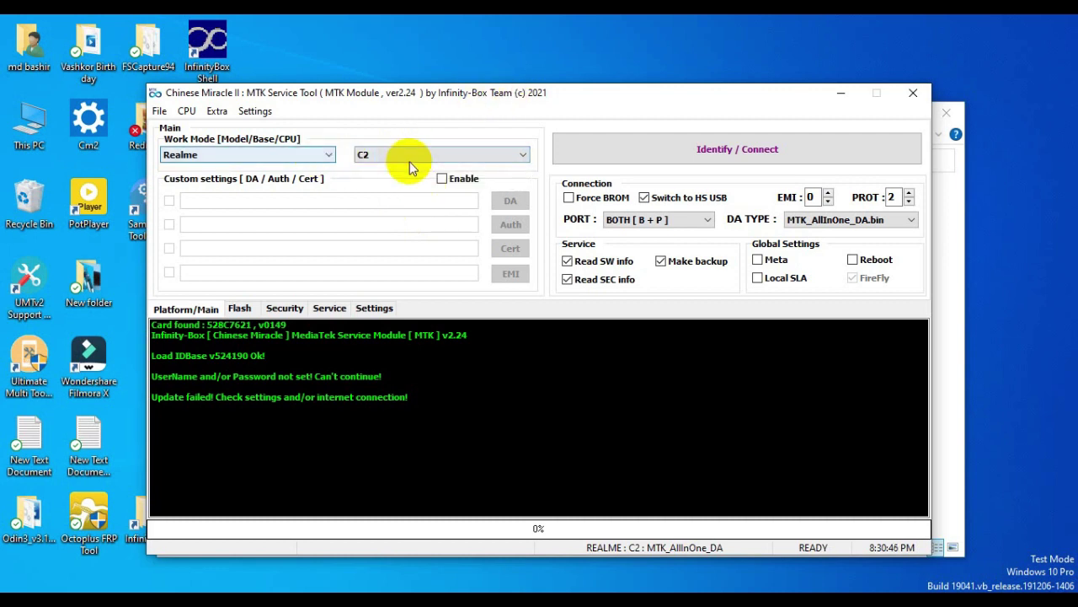
pyautogui.moveTo(287, 325); pyautogui.dragTo(266, 311)
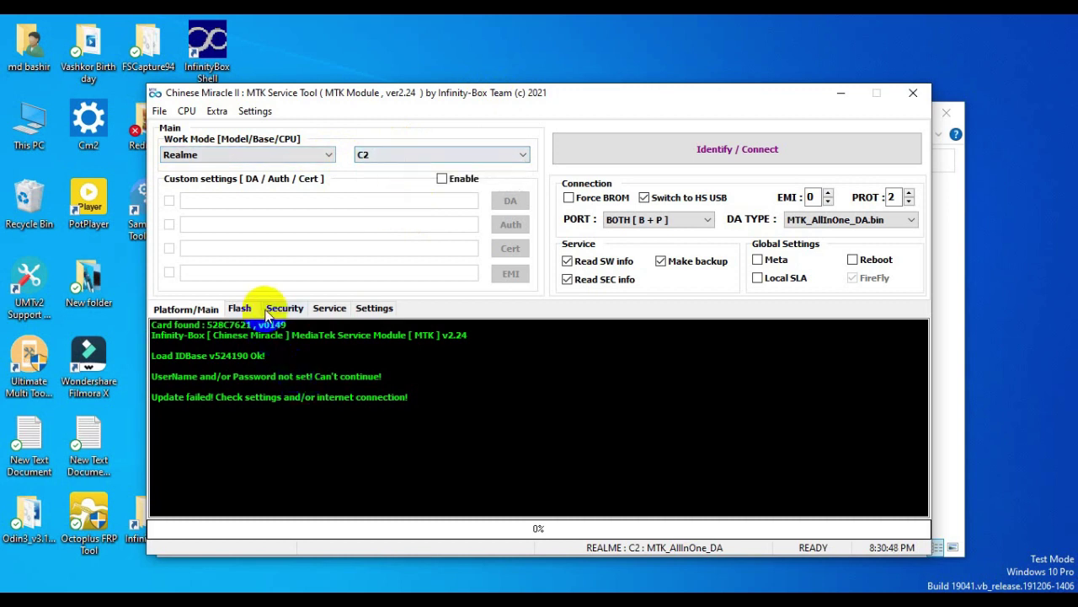
pyautogui.click(242, 309)
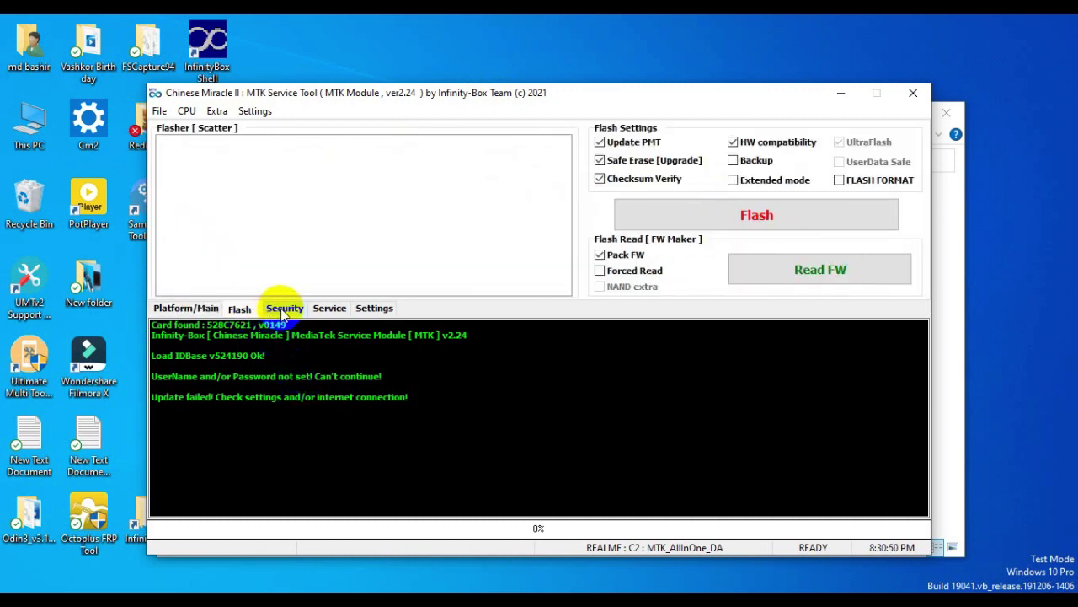
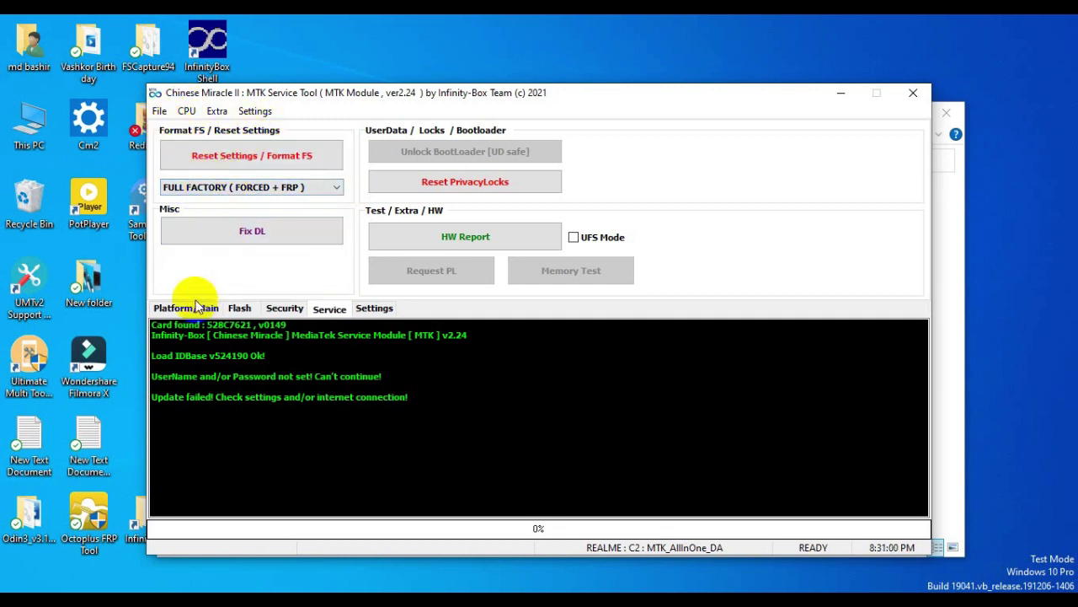
# Step: Set the Work Mode to Xiaomi with the 6A_MIPlay model and review the other Xiaomi submodes
pyautogui.click(192, 309)
pyautogui.click(328, 154)
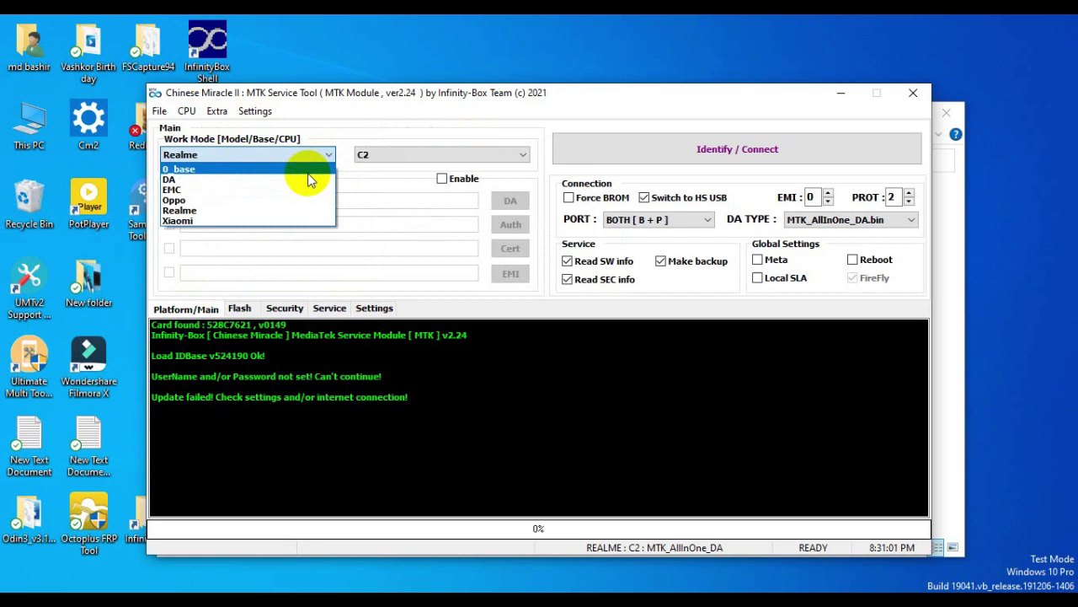
pyautogui.click(196, 222)
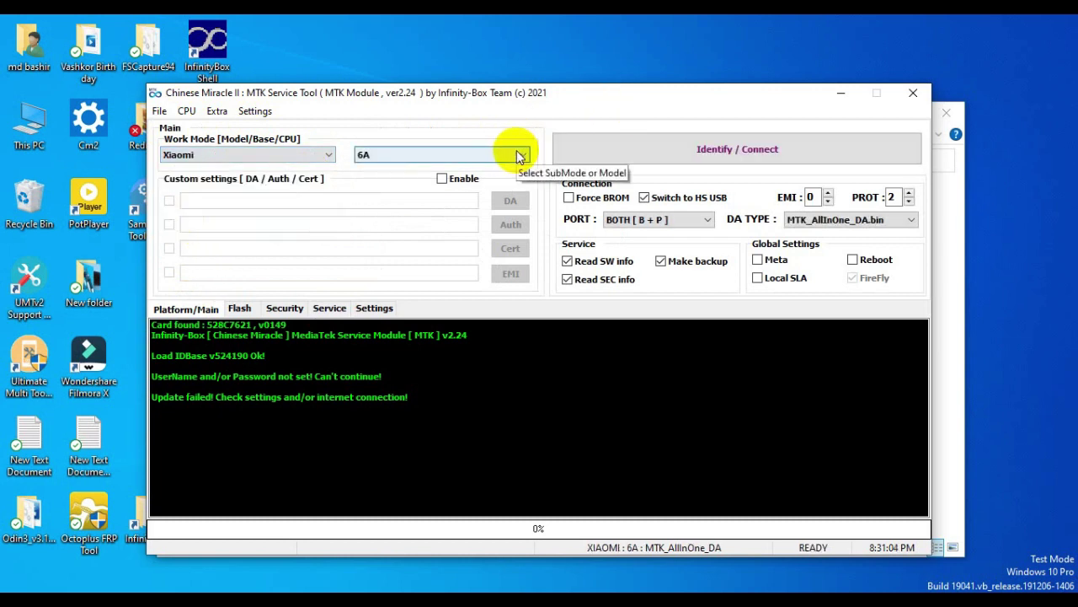
pyautogui.click(518, 154)
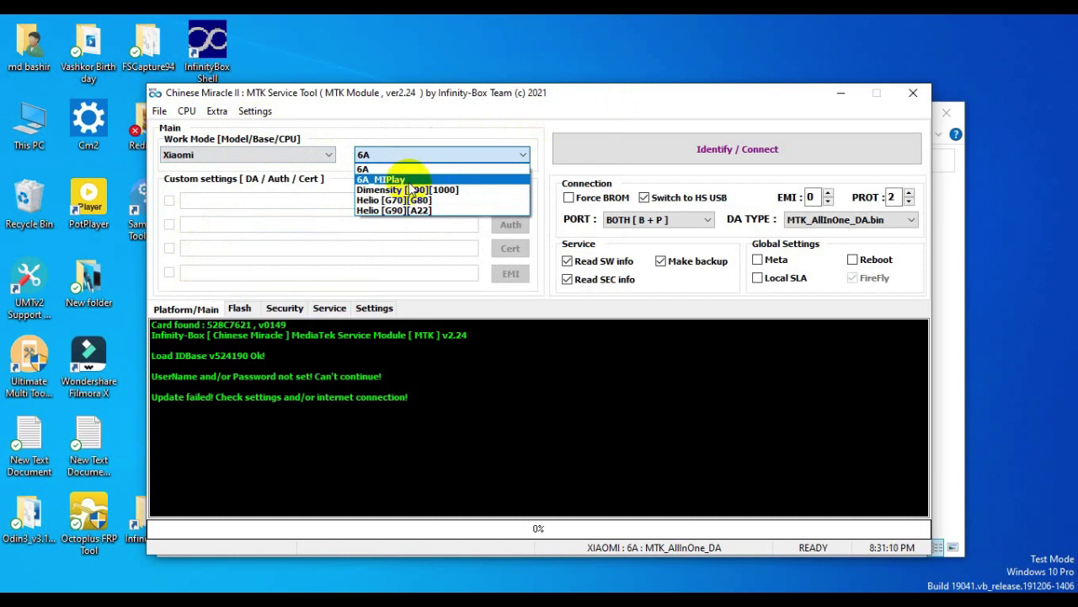
pyautogui.click(410, 181)
pyautogui.click(478, 157)
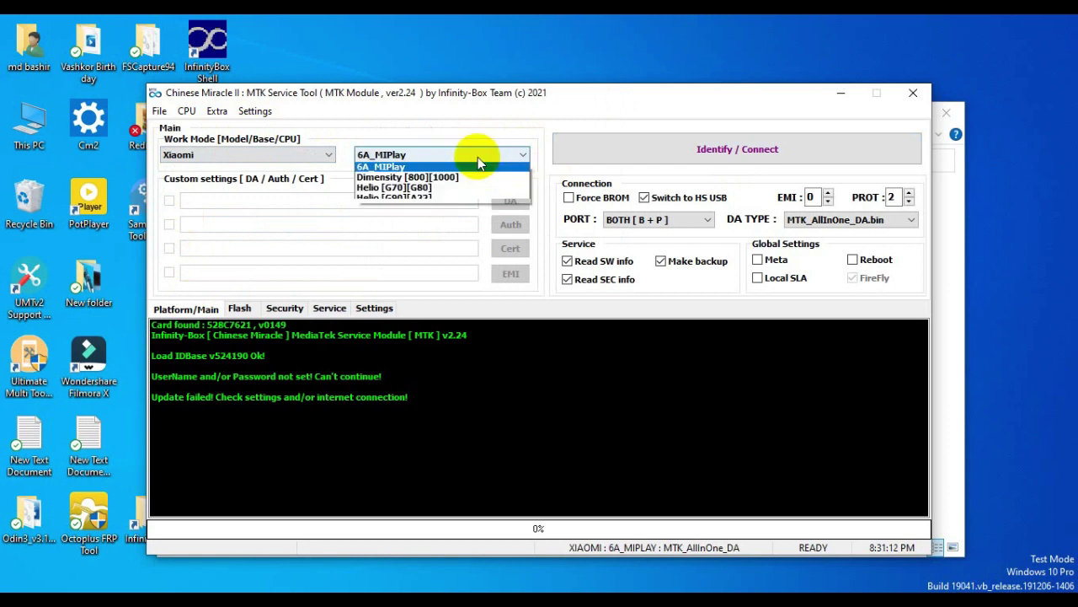
# Step: Close the MTK Service Tool and launch InfinityBox CM2SPD from the Cm2 folder
pyautogui.click(919, 94)
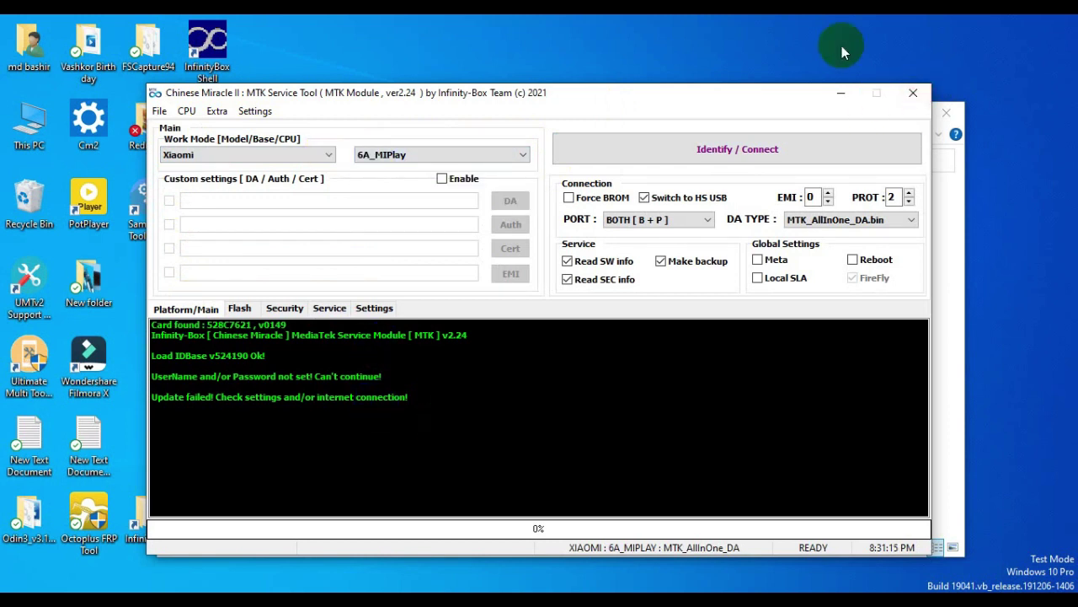
pyautogui.click(948, 135)
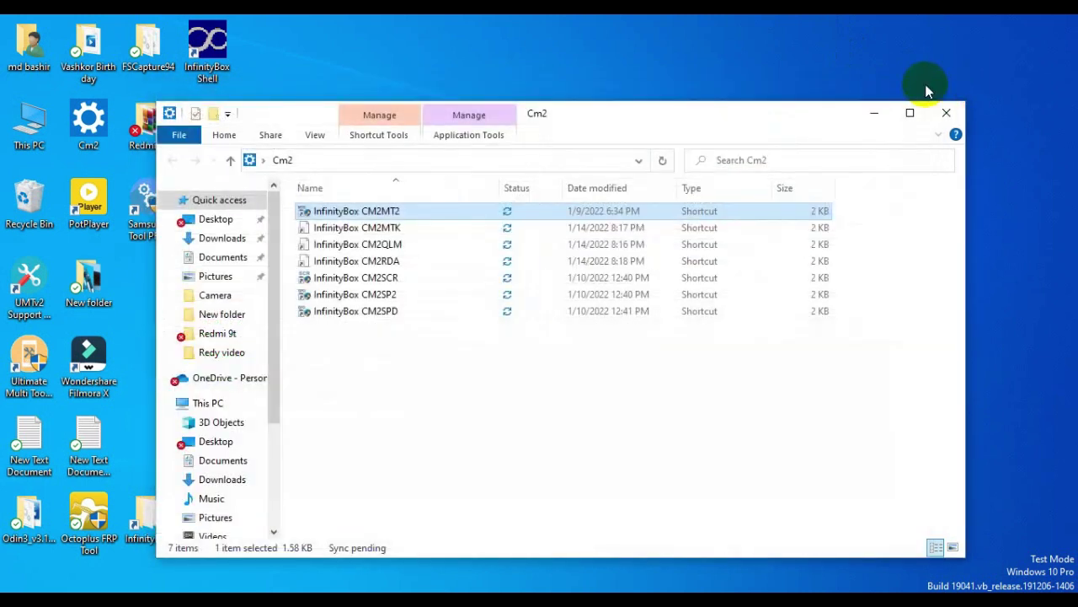
pyautogui.click(392, 314)
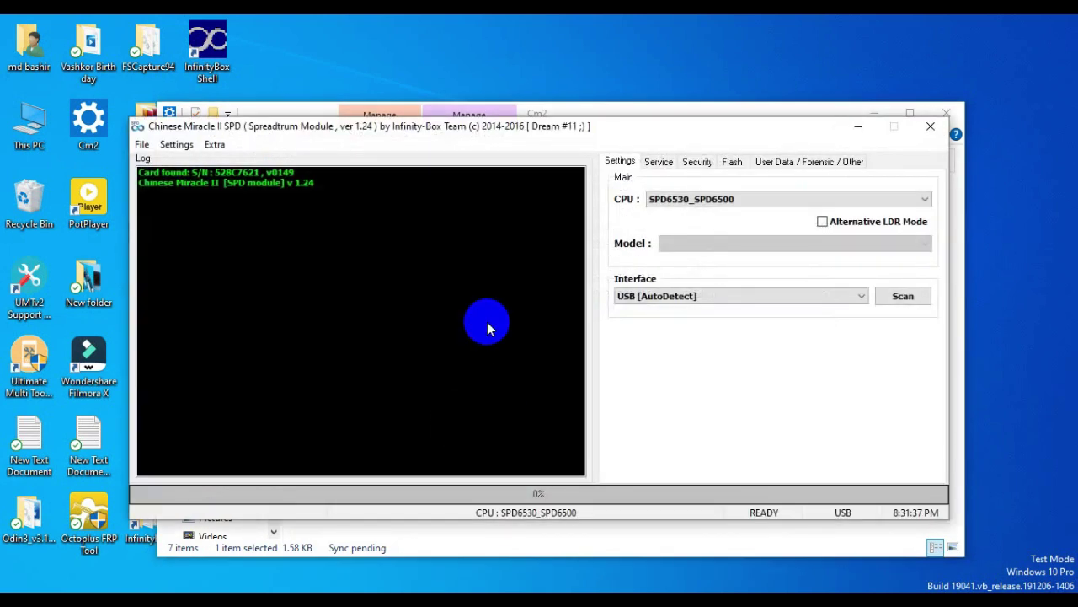
# Step: Set the CPU to SP [SC7730..SC7731] eMMC [Crev / Android 6.x] and view its Service and Security functions
pyautogui.click(762, 200)
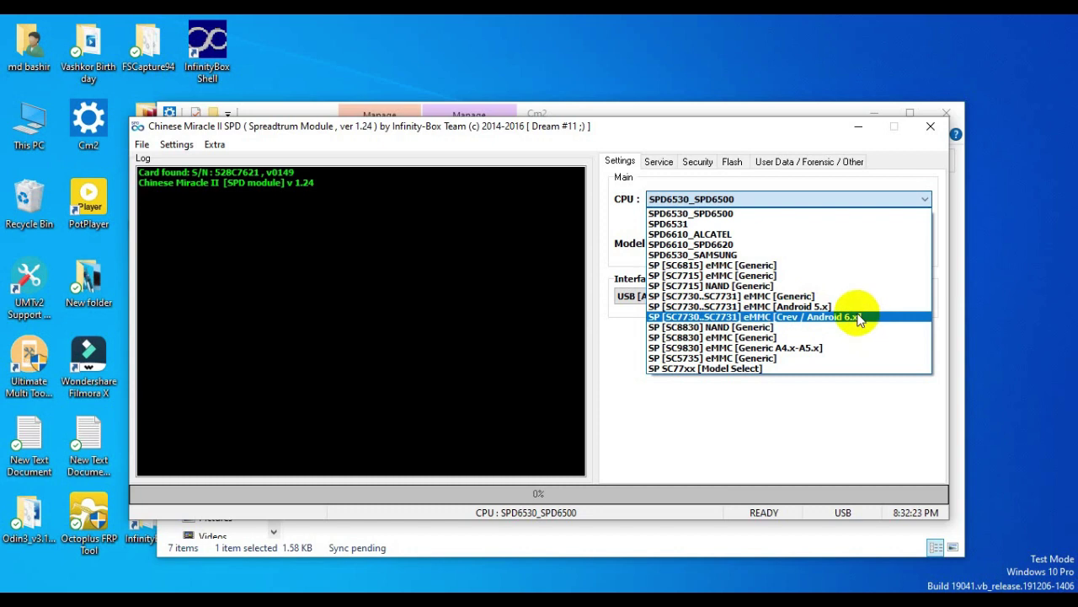
pyautogui.click(733, 316)
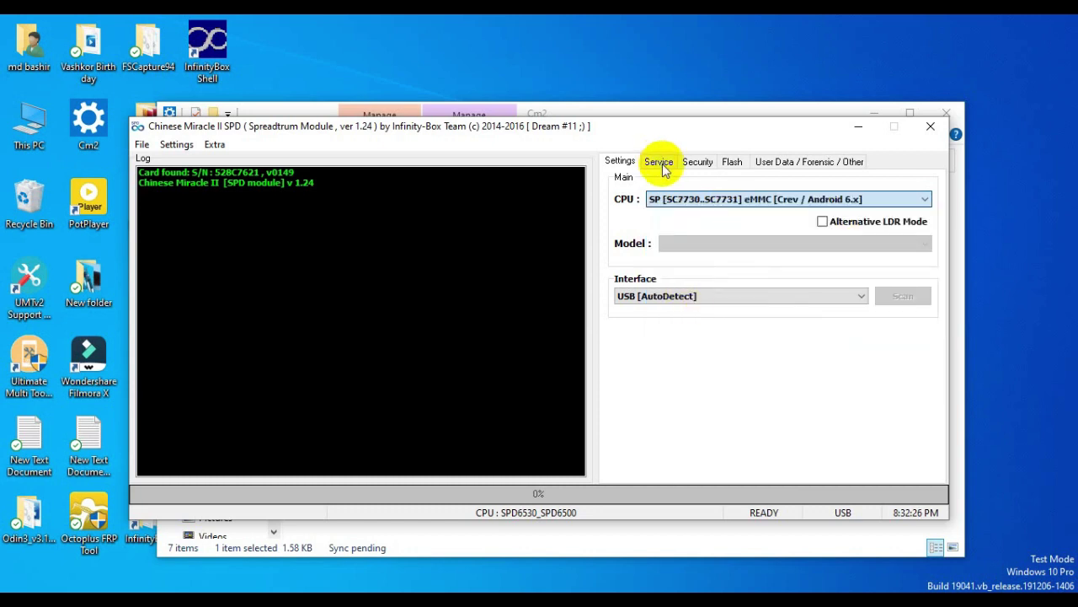
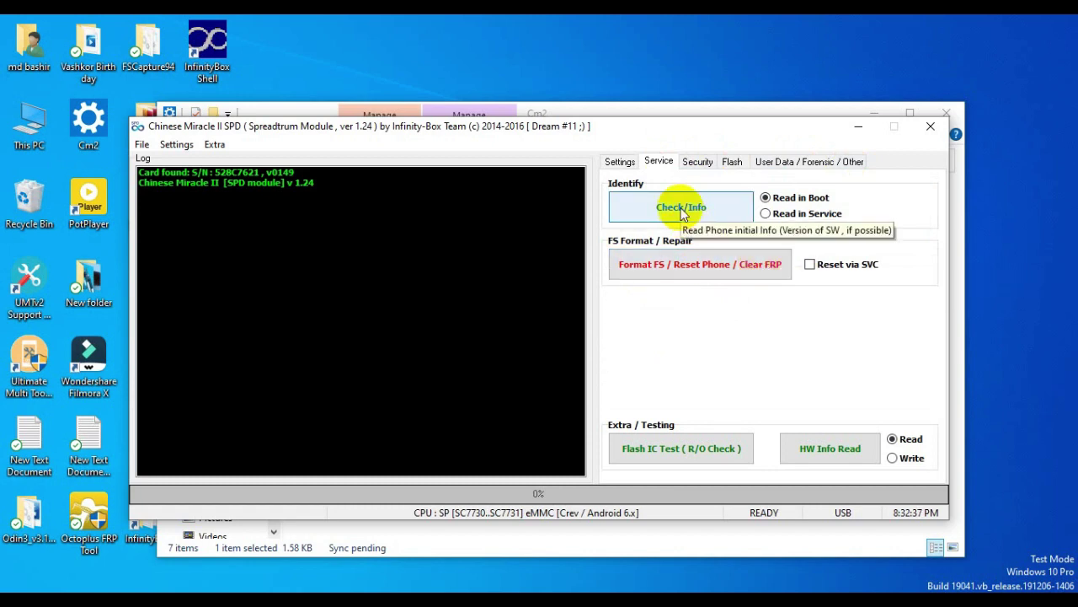
pyautogui.click(699, 162)
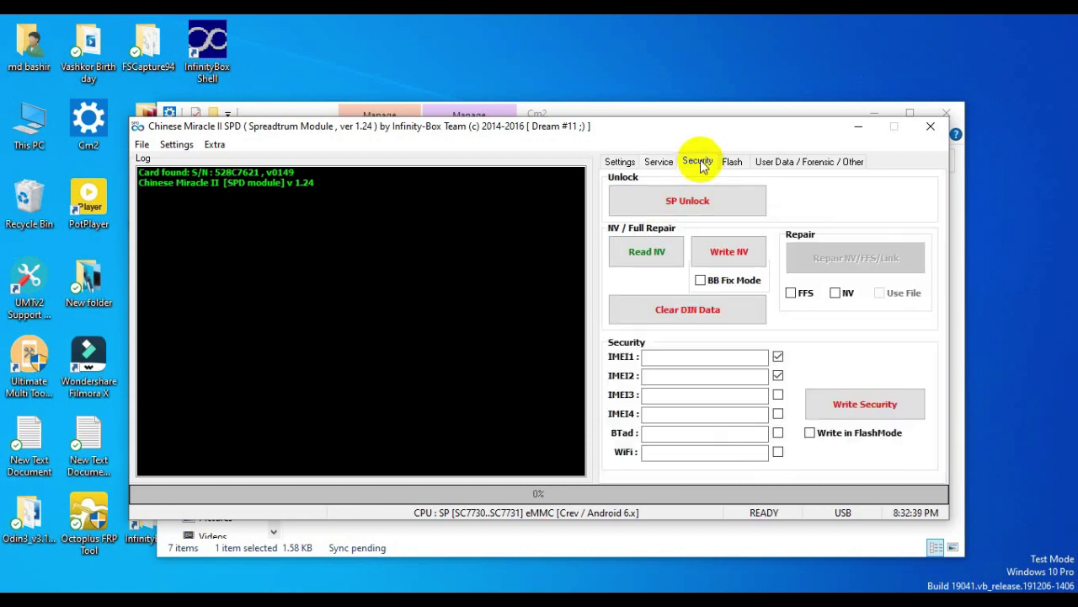
# Step: Examine the list of supported CPU platforms in the Spreadtrum module's settings
pyautogui.click(661, 162)
pyautogui.click(621, 161)
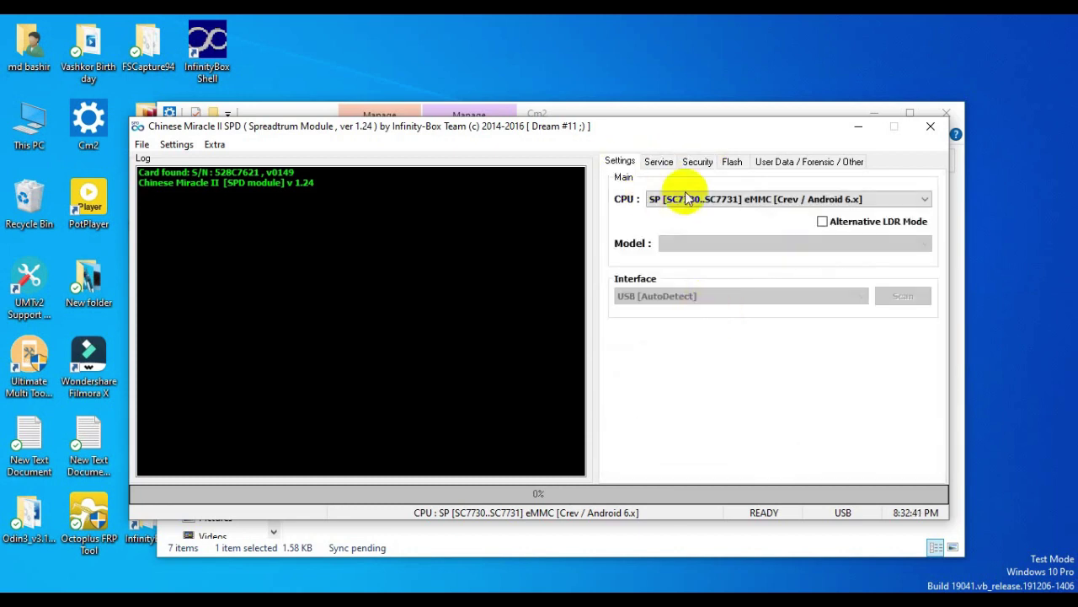
pyautogui.click(687, 198)
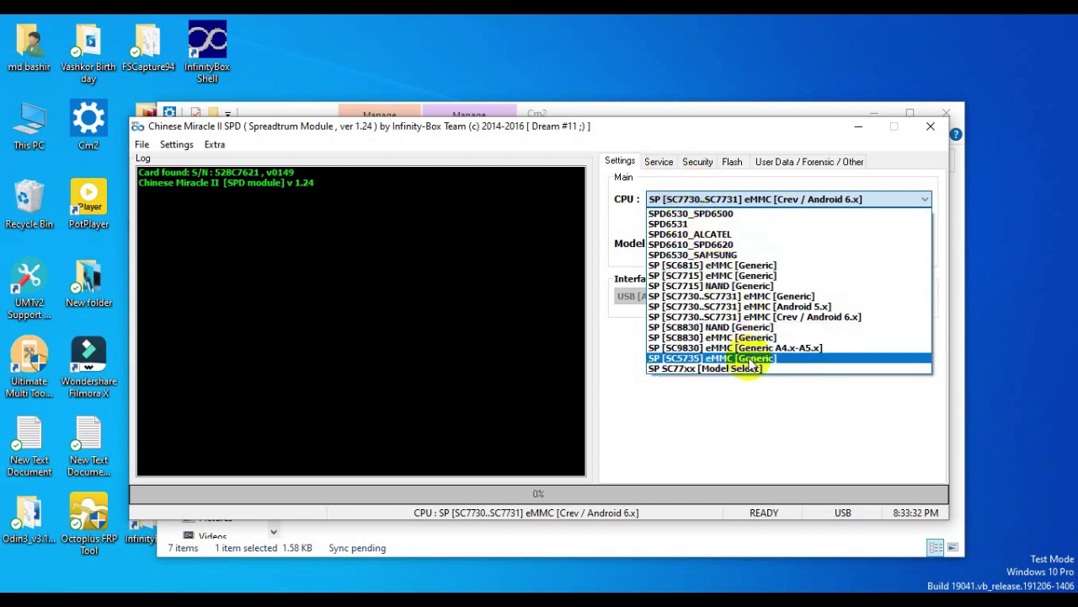
# Step: View the Service, Security, Flash and User Data / Forensic / Other functions, and return to the CPU settings
pyautogui.click(657, 162)
pyautogui.click(703, 165)
pyautogui.click(660, 163)
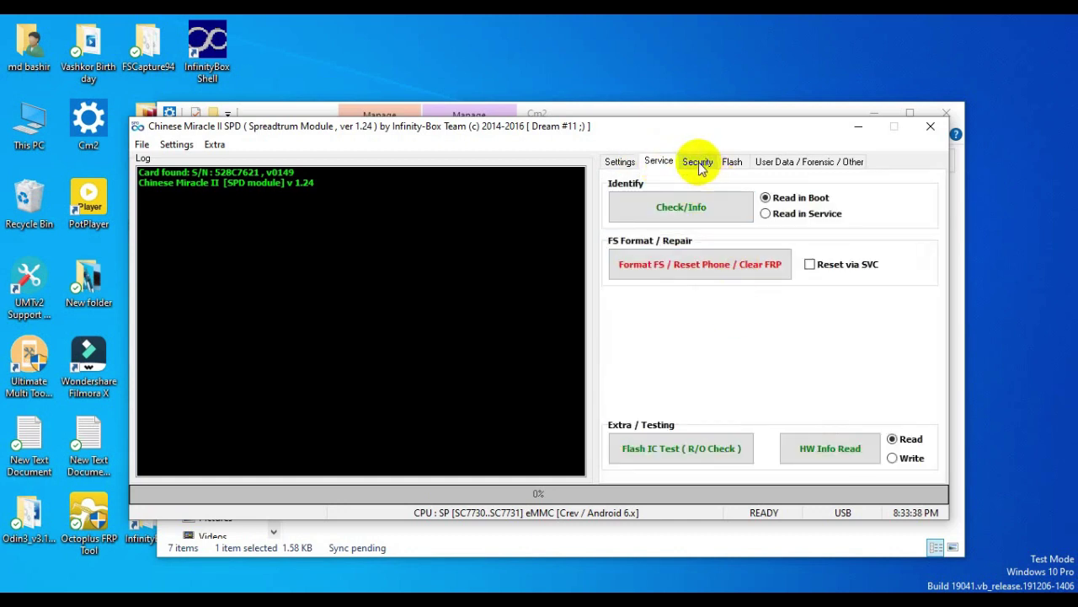
pyautogui.click(698, 164)
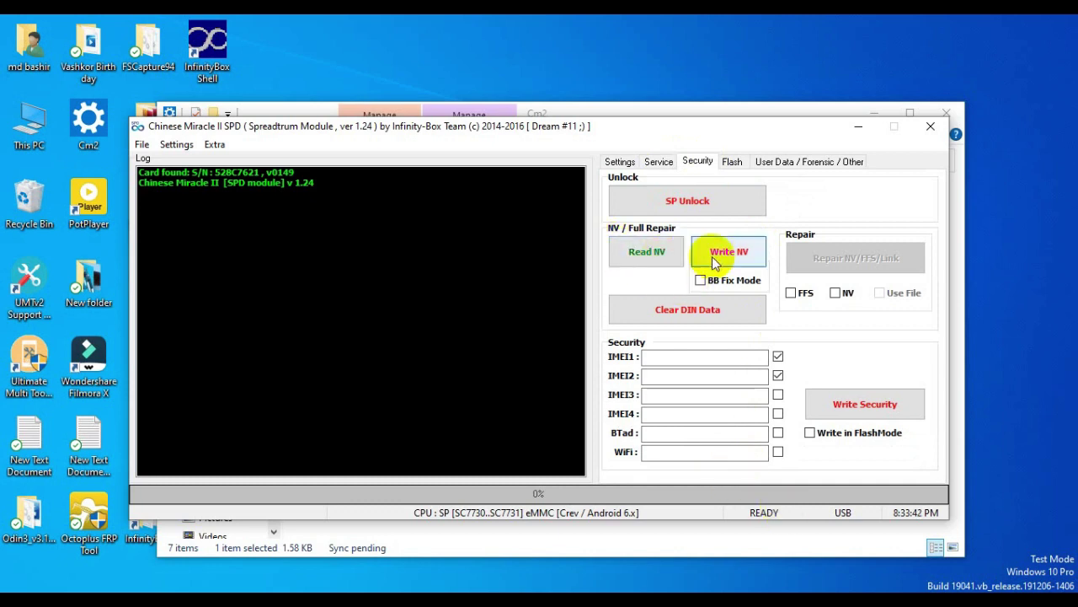
pyautogui.click(738, 165)
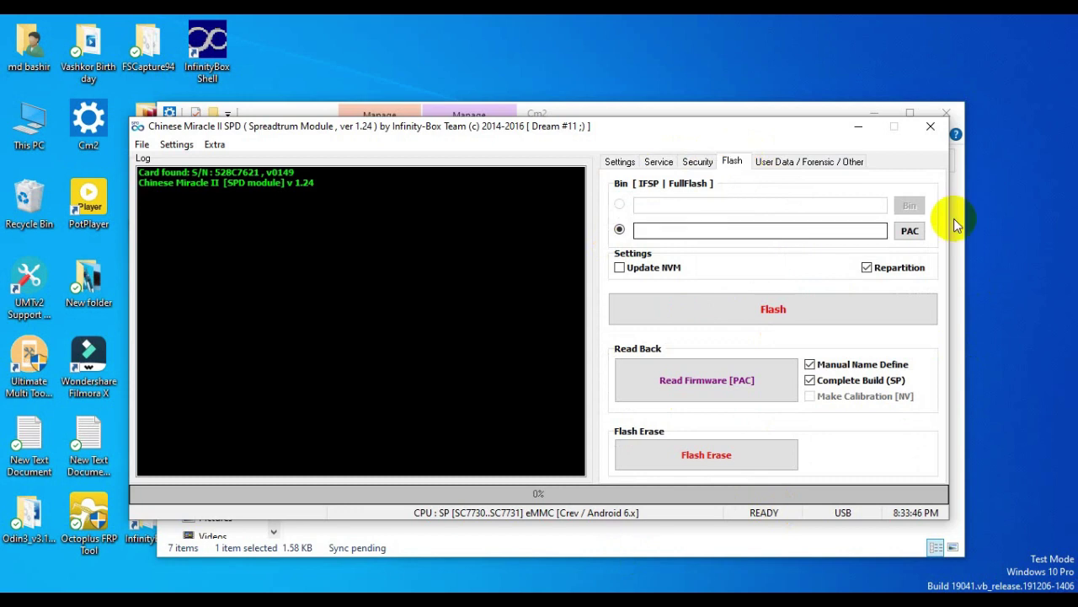
pyautogui.click(792, 161)
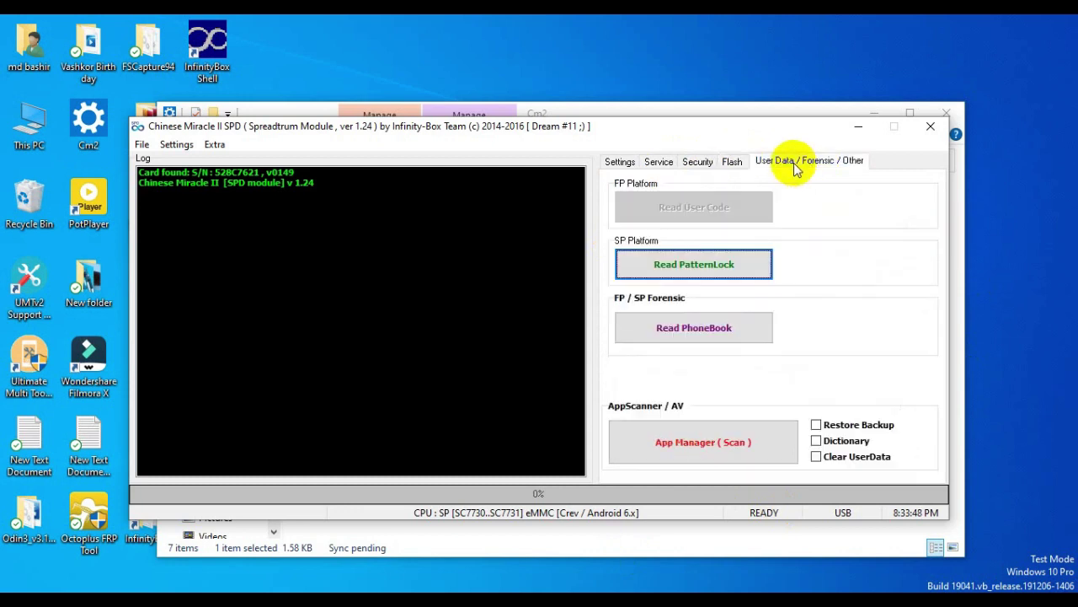
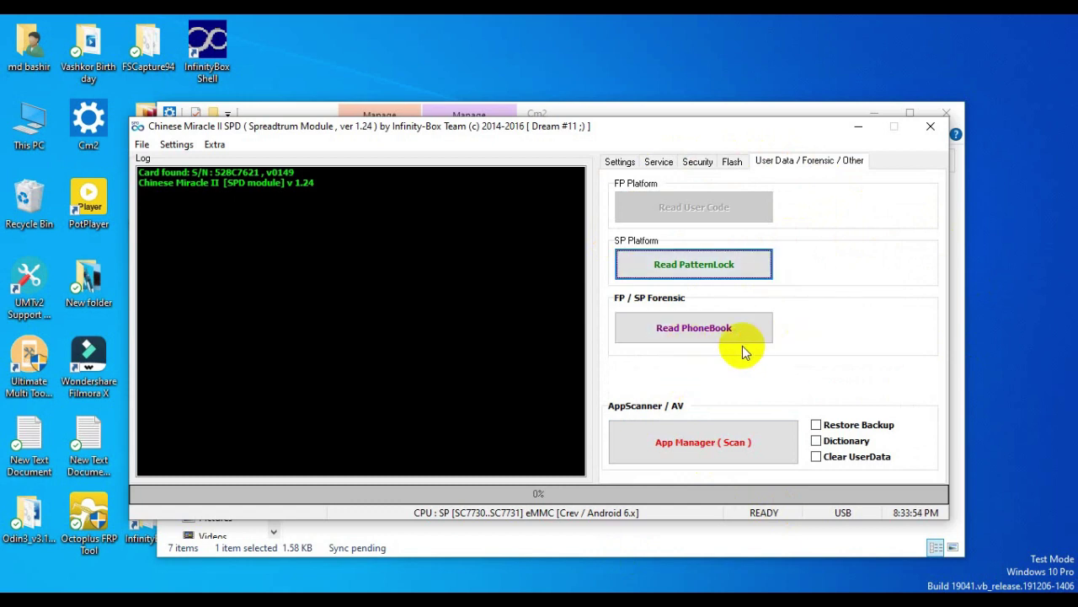
pyautogui.click(731, 160)
pyautogui.click(696, 161)
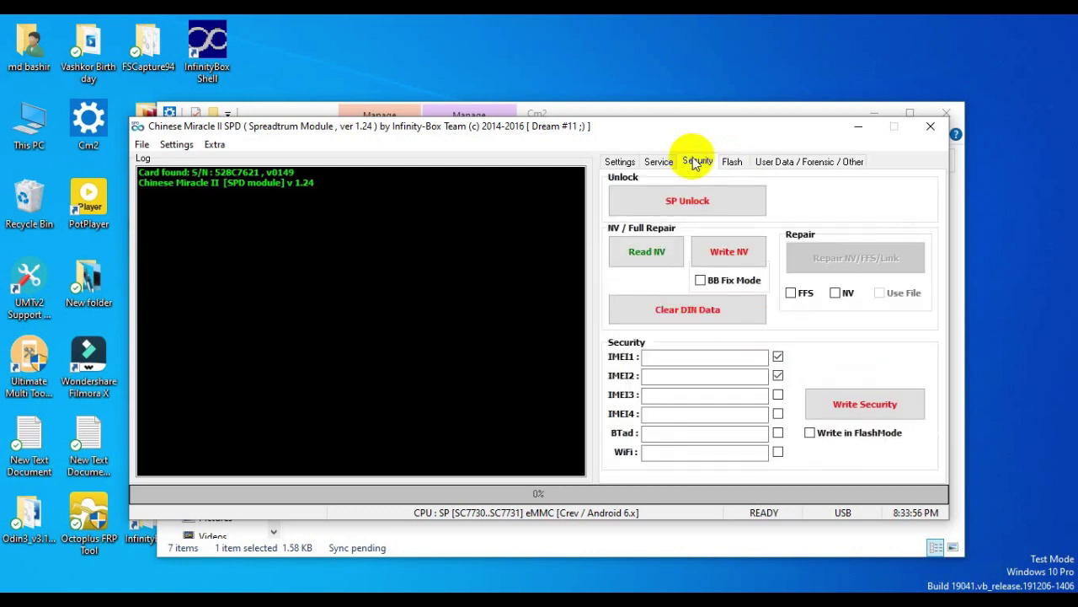
pyautogui.click(659, 161)
pyautogui.click(620, 161)
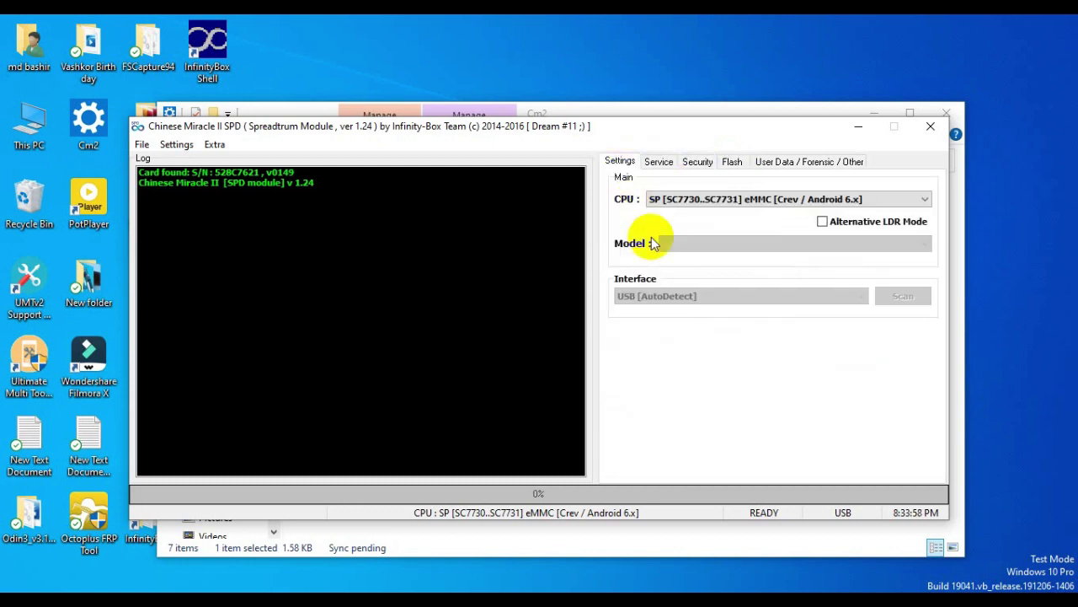
# Step: Review the Service, Security, Flash and User Data functions once more and close the Spreadtrum module
pyautogui.click(658, 160)
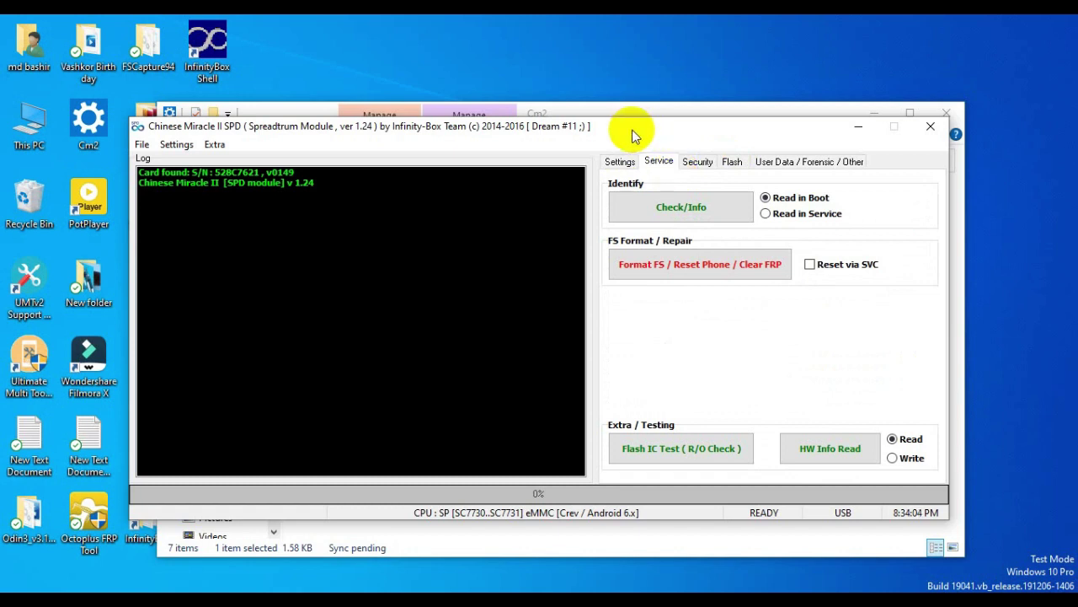
pyautogui.click(698, 161)
pyautogui.click(732, 161)
pyautogui.click(782, 164)
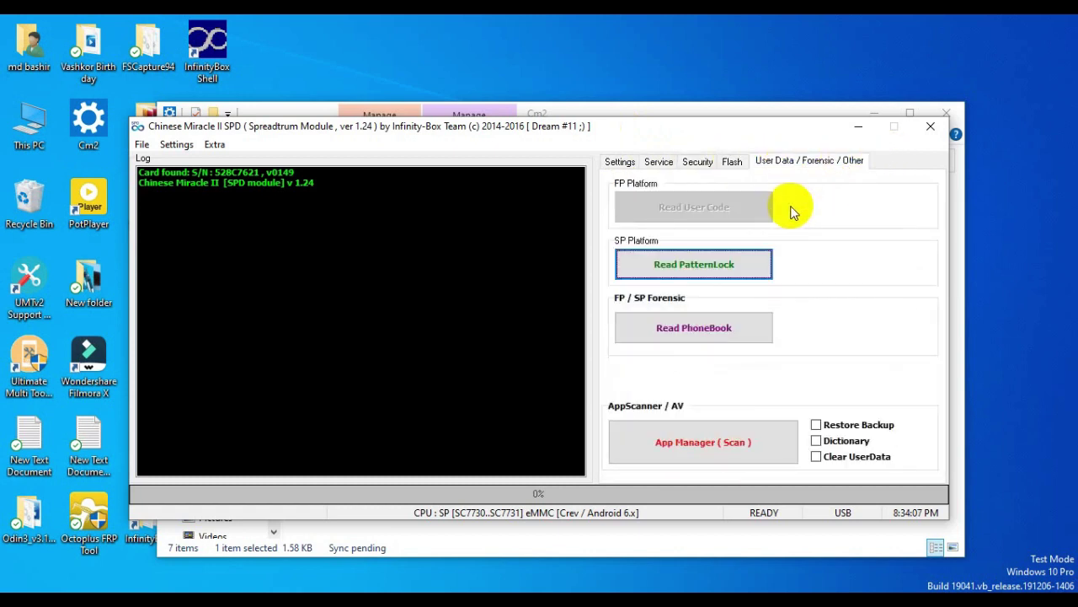
pyautogui.click(932, 126)
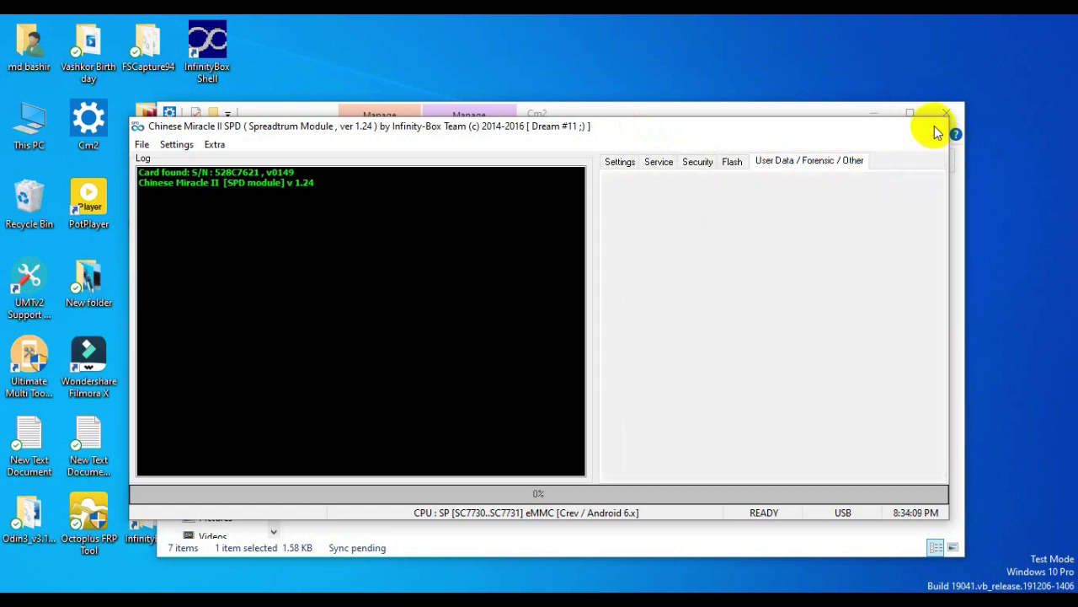
pyautogui.click(396, 412)
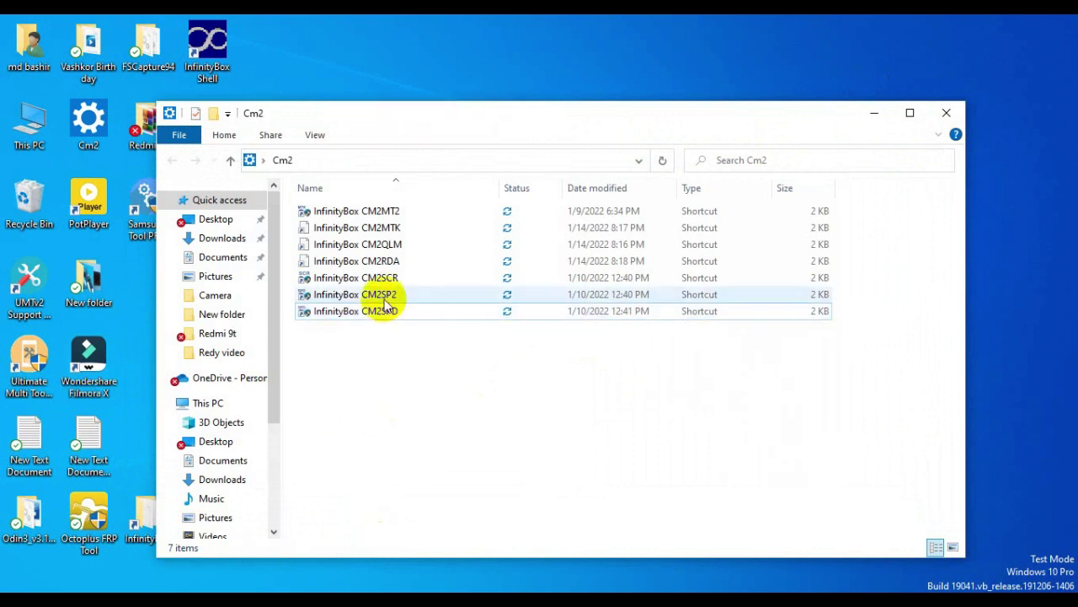
pyautogui.click(378, 278)
pyautogui.click(407, 408)
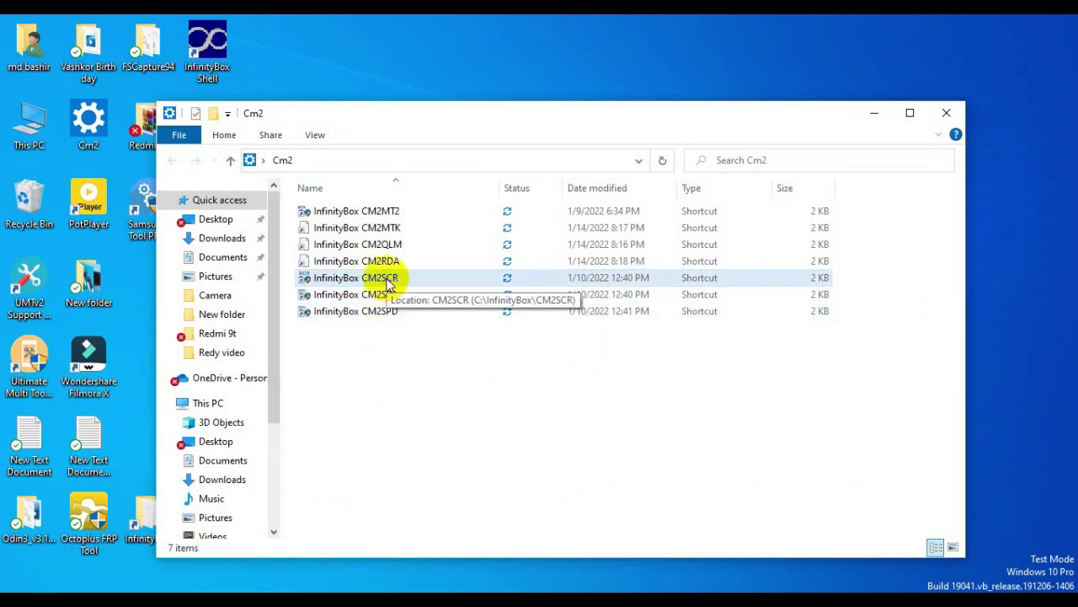
pyautogui.click(387, 281)
pyautogui.rightClick(387, 277)
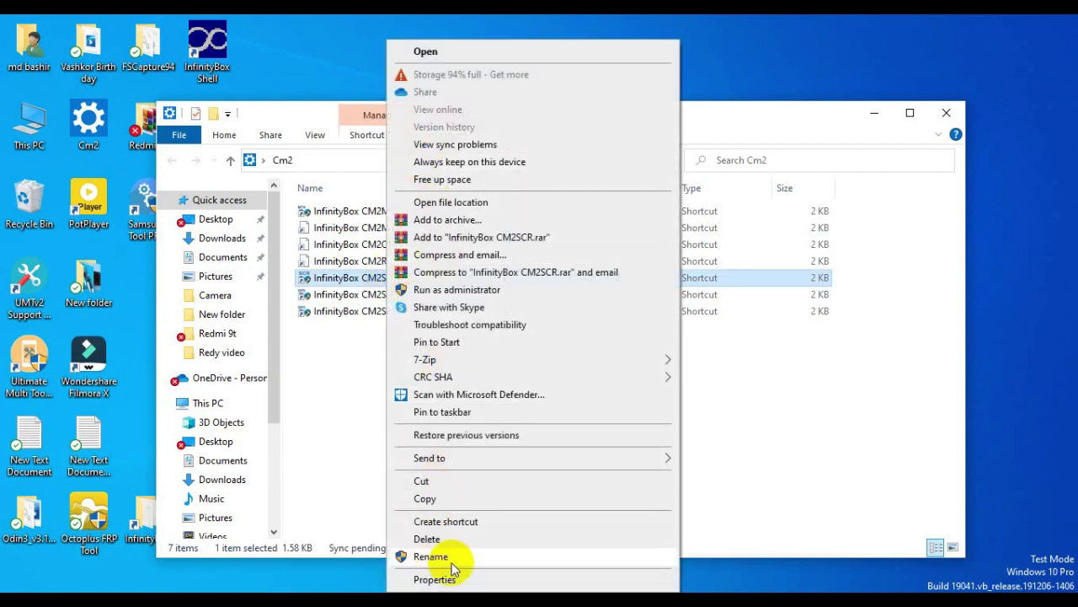
pyautogui.click(320, 455)
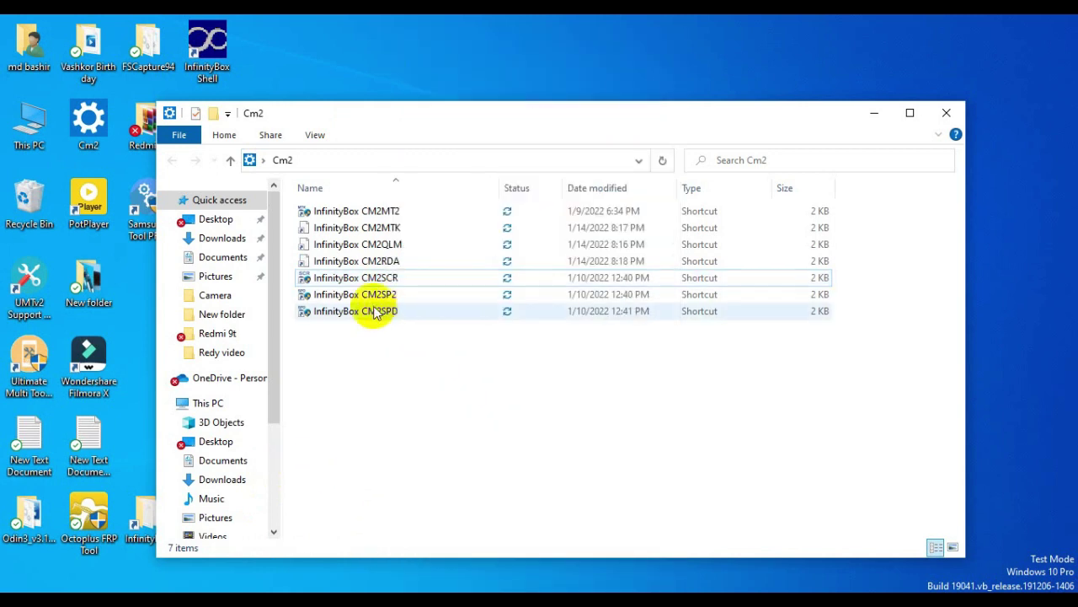
# Step: Launch InfinityBox CM2SCR from the Cm2 folder as administrator
pyautogui.click(392, 279)
pyautogui.rightClick(398, 280)
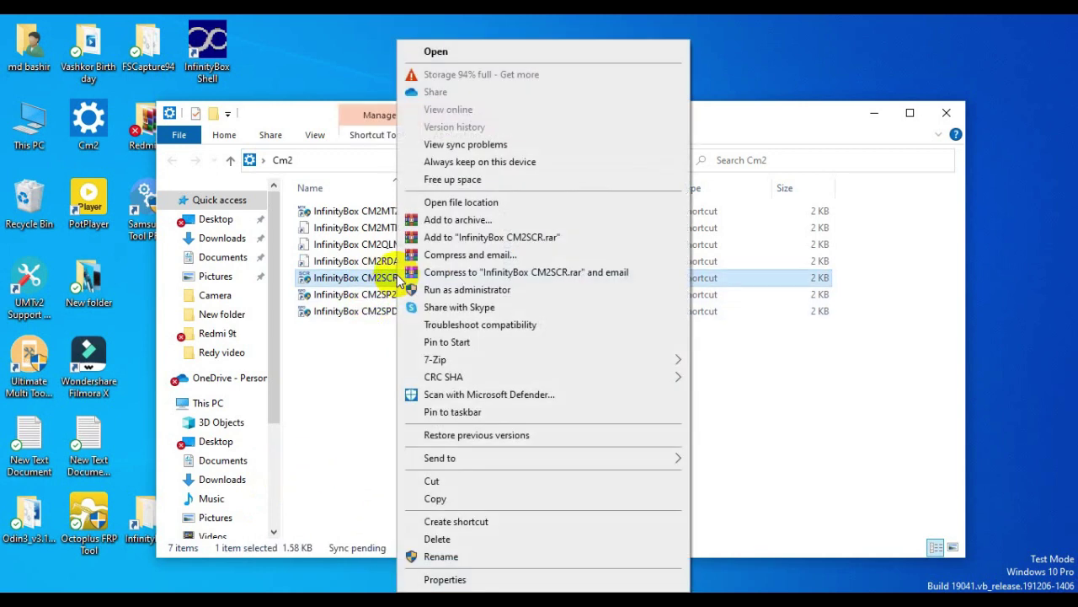
pyautogui.click(455, 290)
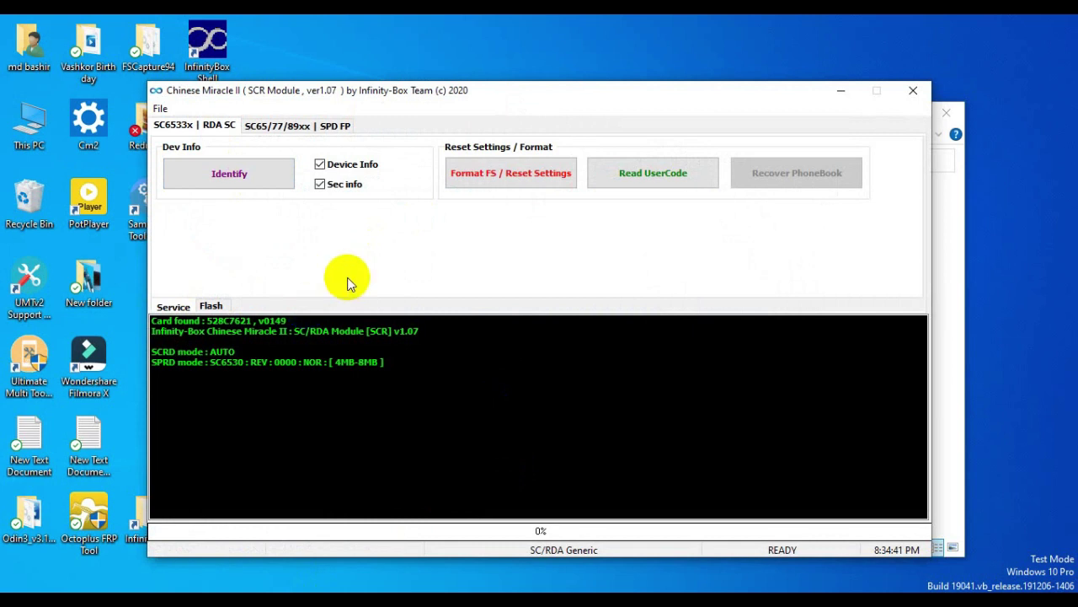
# Step: View the SC6533x | RDA SC and SC65/77/89xx | SPD FP functions, and examine the SPD CPU choices
pyautogui.click(284, 126)
pyautogui.click(192, 125)
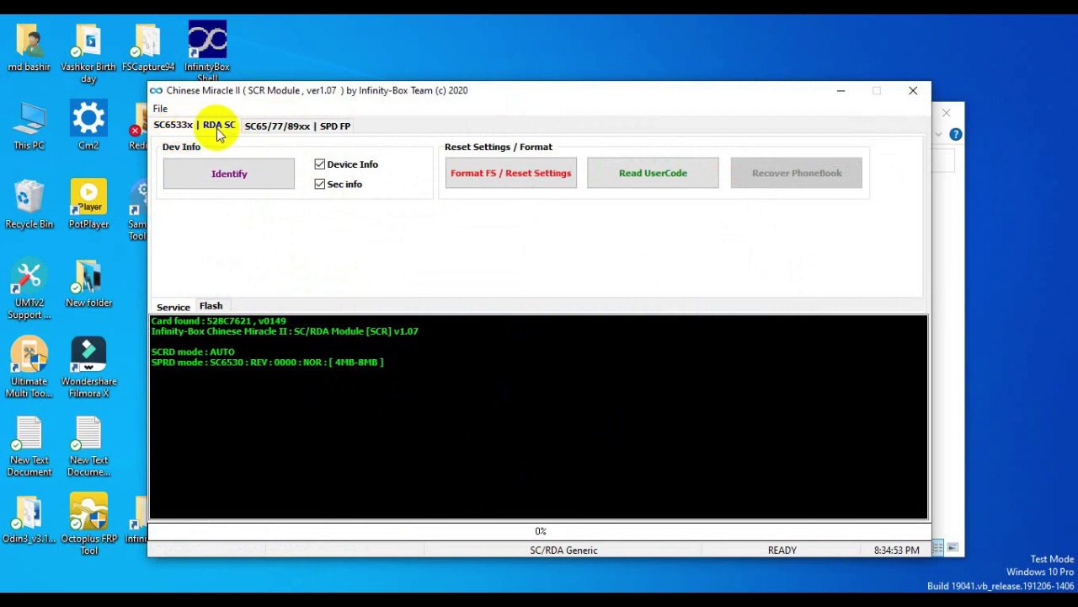
pyautogui.click(303, 127)
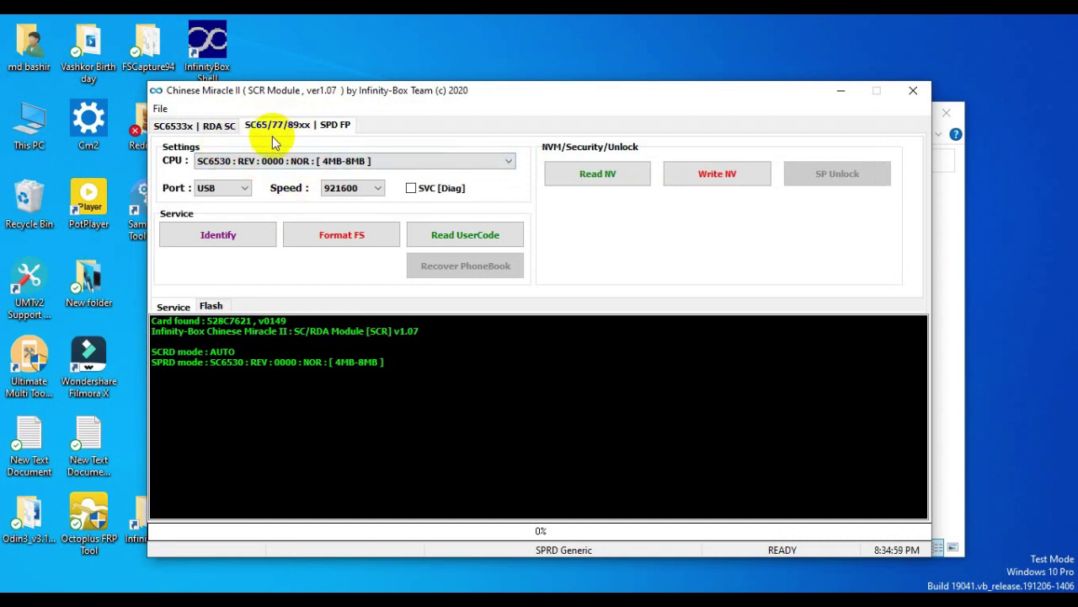
pyautogui.click(504, 161)
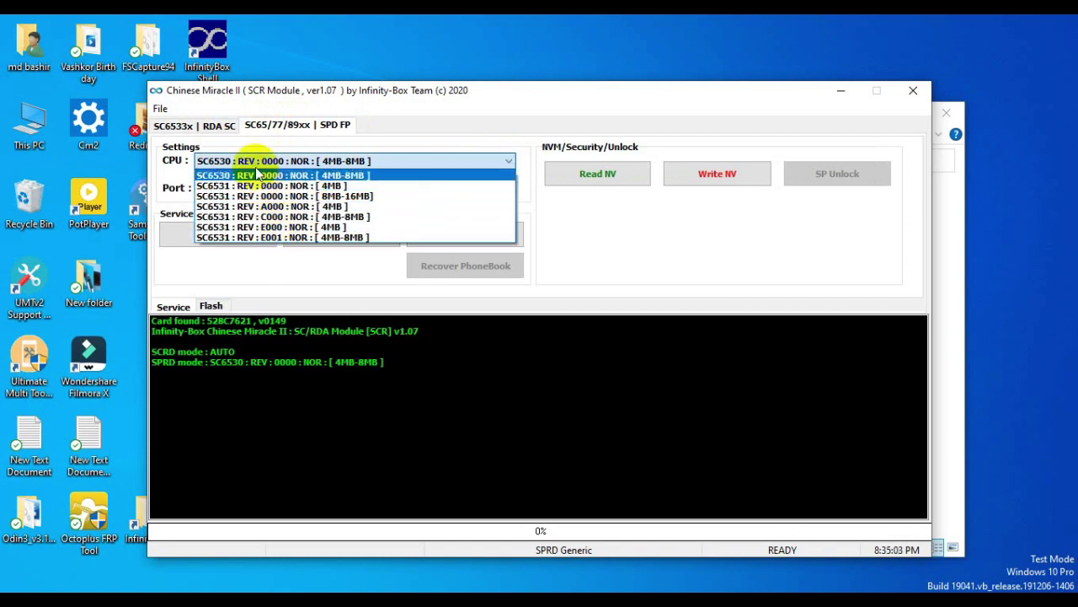
pyautogui.click(578, 354)
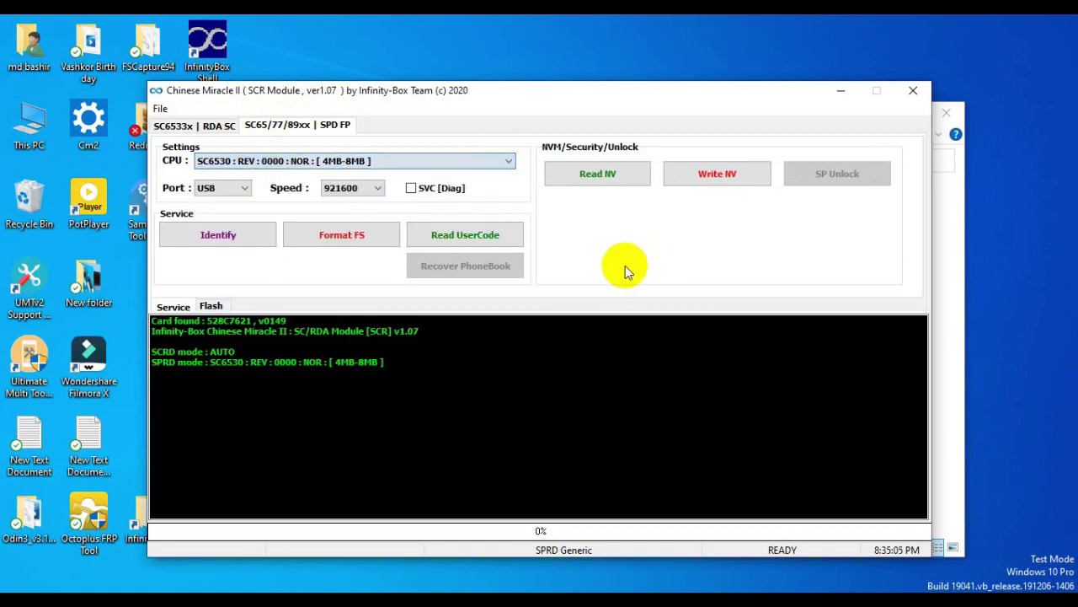
pyautogui.click(472, 409)
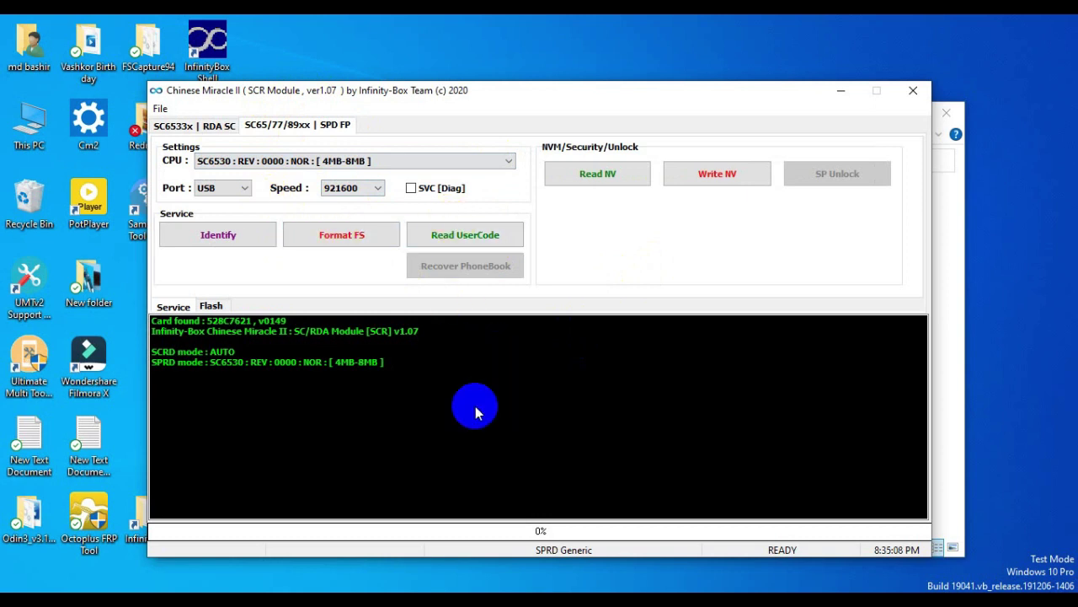
pyautogui.click(917, 97)
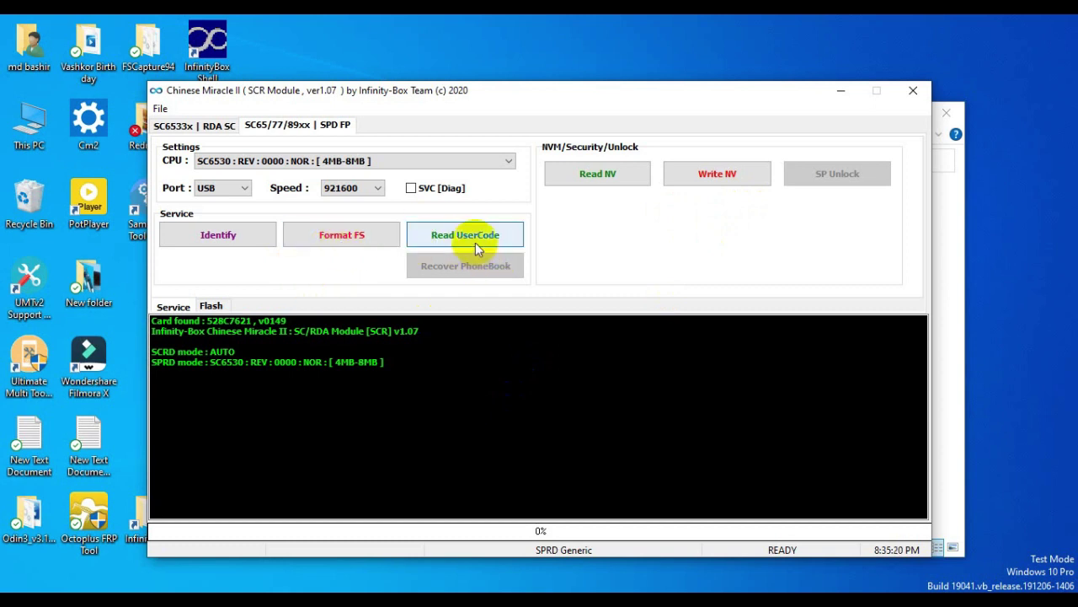
pyautogui.click(579, 369)
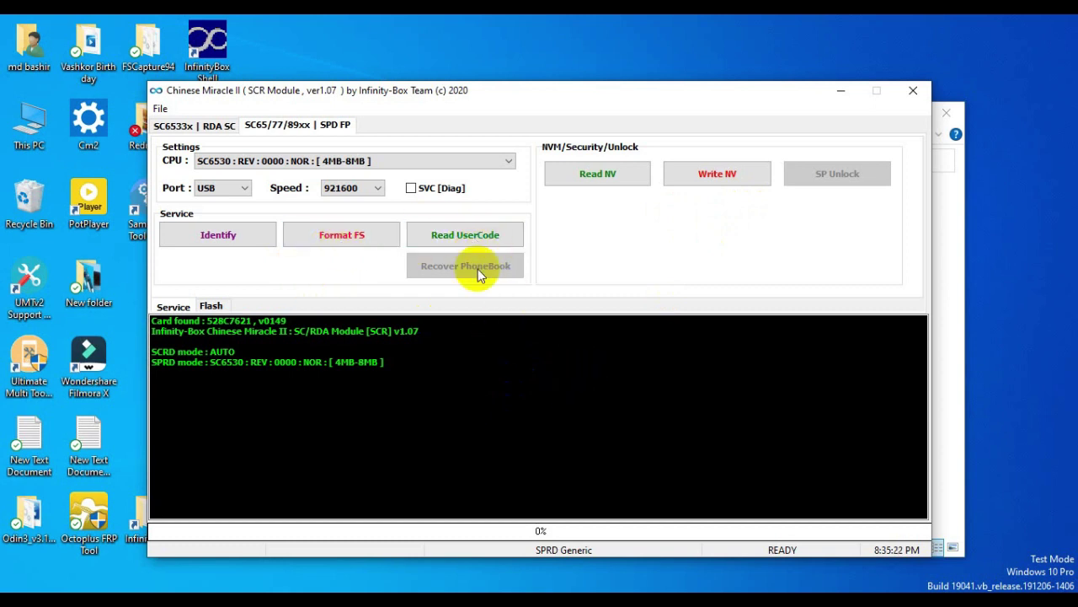
pyautogui.click(508, 391)
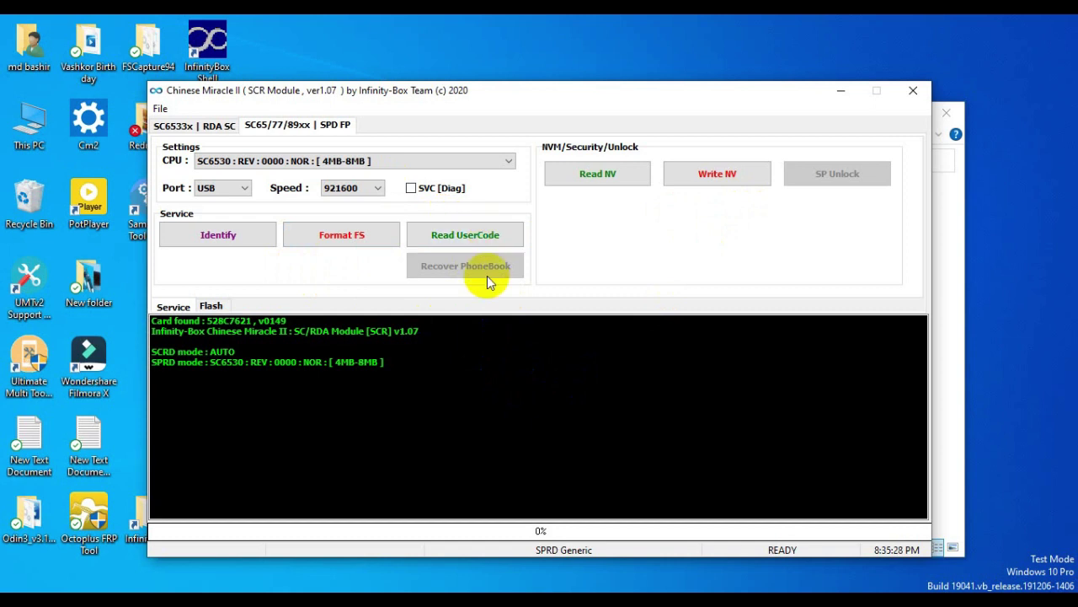
# Step: Close the SCR module and launch InfinityBox CM2SP2 from the Cm2 folder as administrator
pyautogui.click(914, 90)
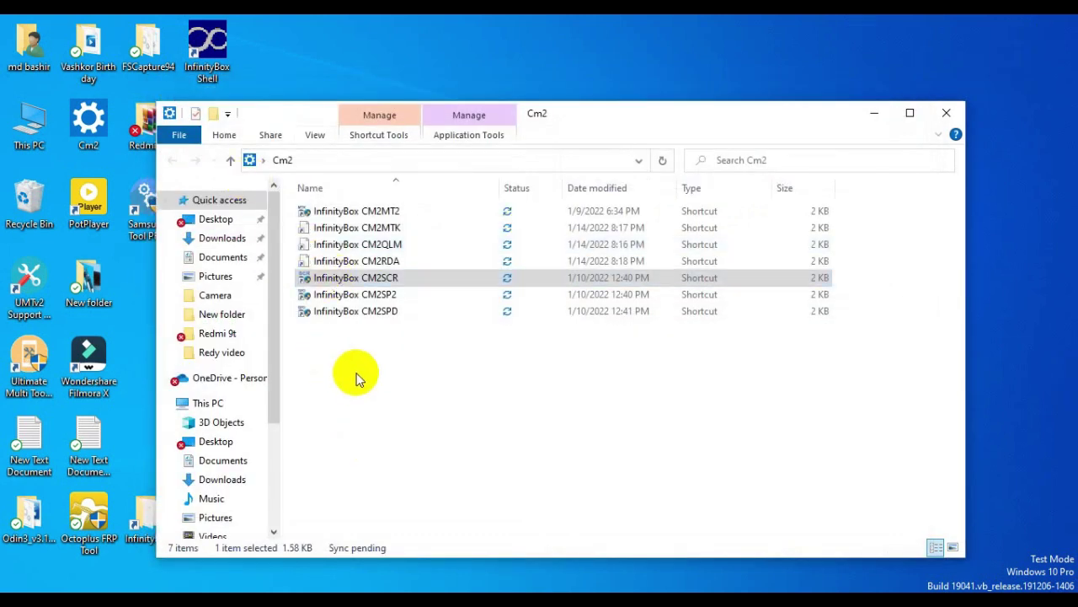
pyautogui.rightClick(362, 296)
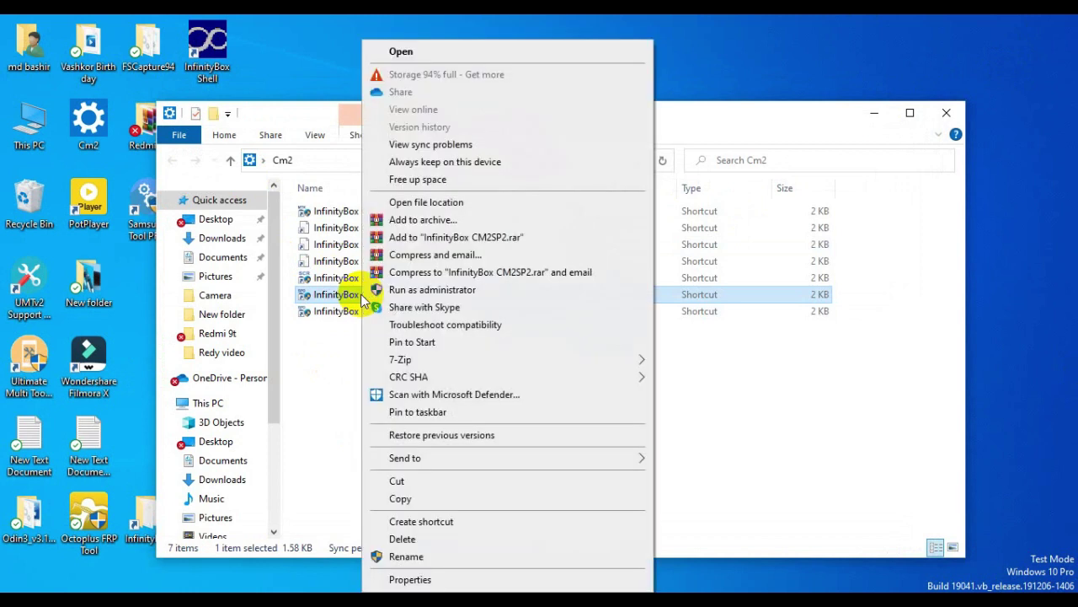
pyautogui.click(427, 289)
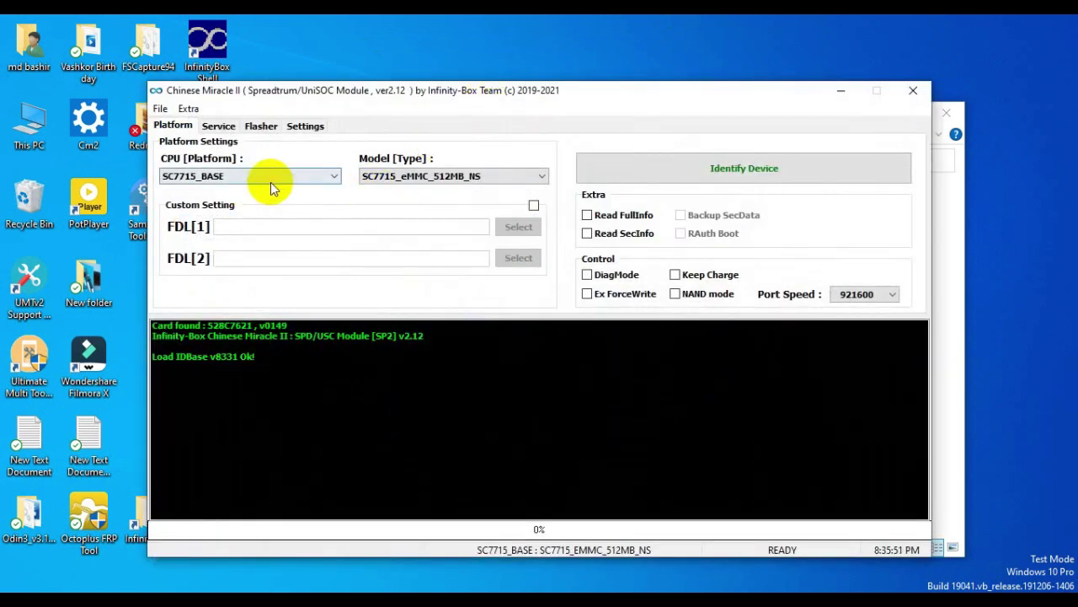
# Step: Set the CPU platform to SC7731E_BASE and review its model types
pyautogui.click(335, 177)
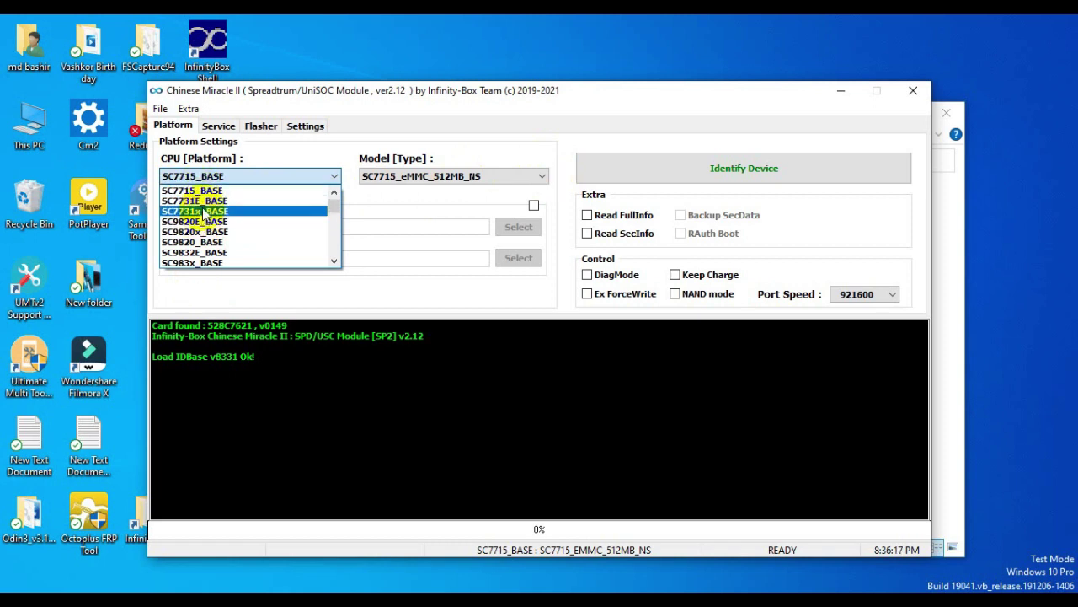
pyautogui.click(196, 201)
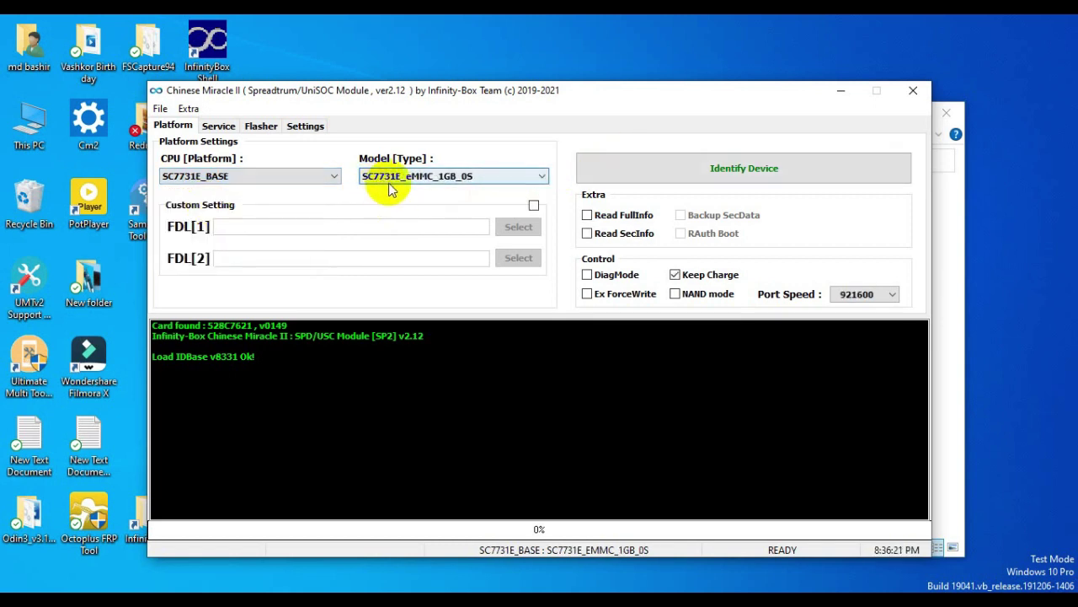
pyautogui.click(543, 177)
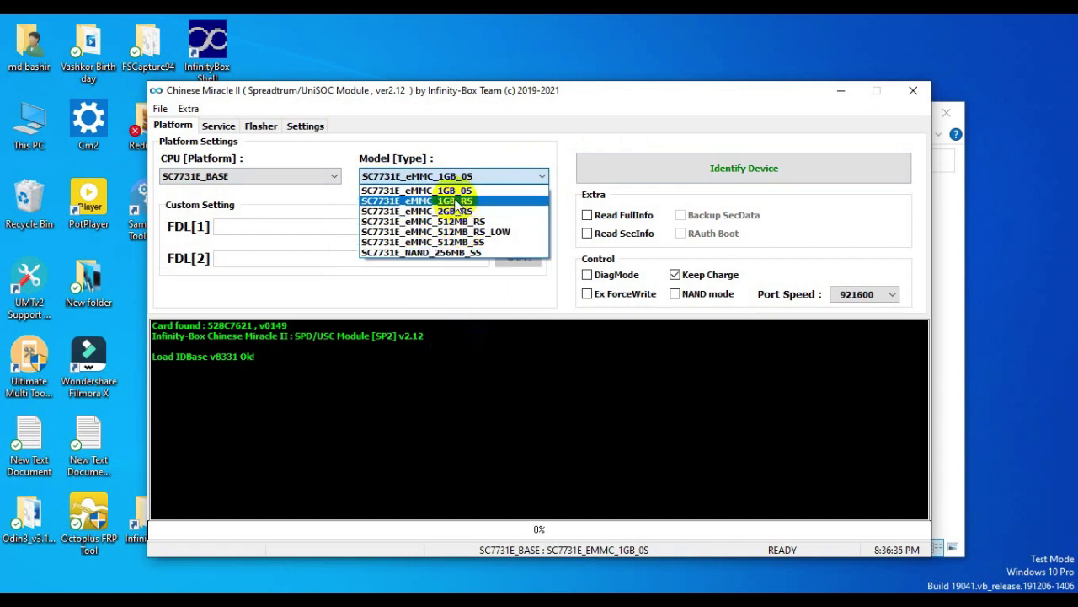
pyautogui.click(469, 414)
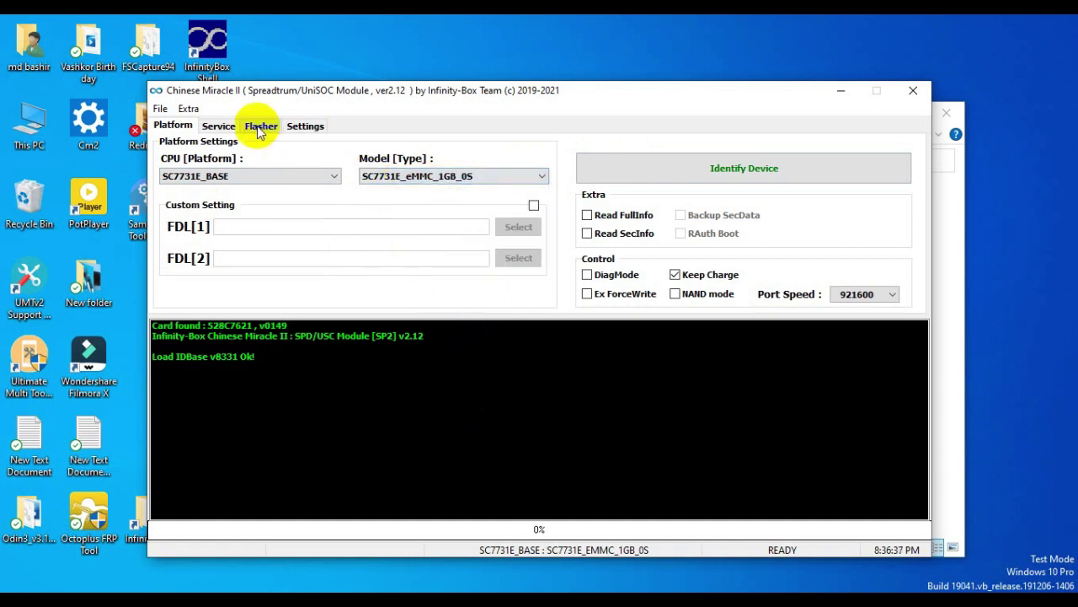
# Step: View the Service, Flasher and Settings functions of the Spreadtrum/UniSOC module, and return to the platform settings
pyautogui.click(219, 125)
pyautogui.click(264, 127)
pyautogui.click(306, 128)
pyautogui.click(257, 127)
pyautogui.click(219, 126)
pyautogui.click(172, 126)
pyautogui.click(543, 411)
pyautogui.rightClick(494, 24)
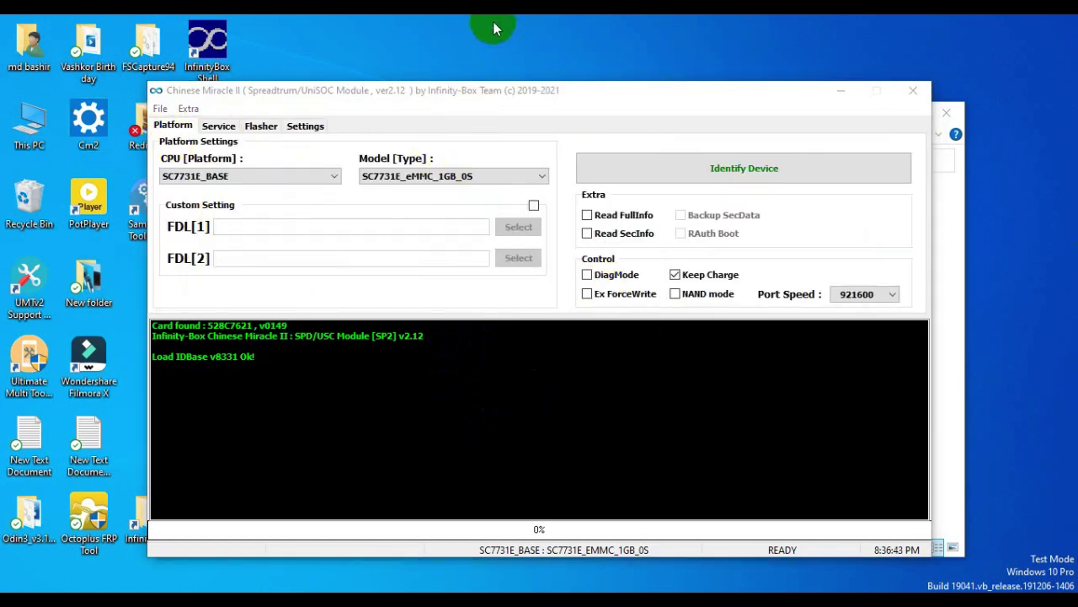
pyautogui.rightClick(541, 33)
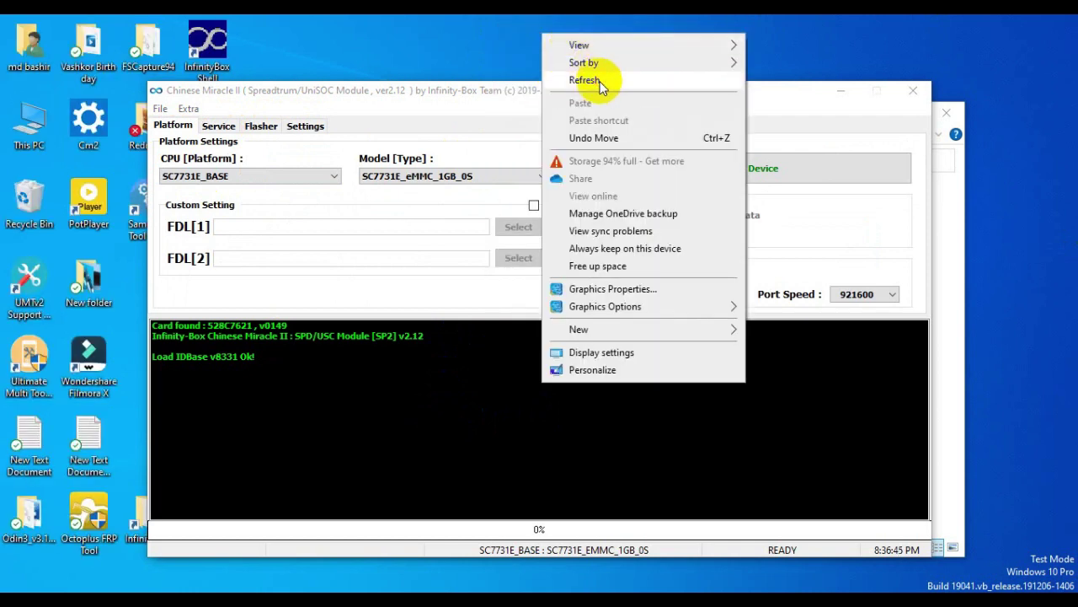
# Step: Close the Spreadtrum/UniSOC module and the Cm2 folder window
pyautogui.click(589, 80)
pyautogui.moveTo(706, 97)
pyautogui.mouseDown()
pyautogui.moveTo(609, 89)
pyautogui.moveTo(733, 68)
pyautogui.moveTo(711, 90)
pyautogui.mouseUp()
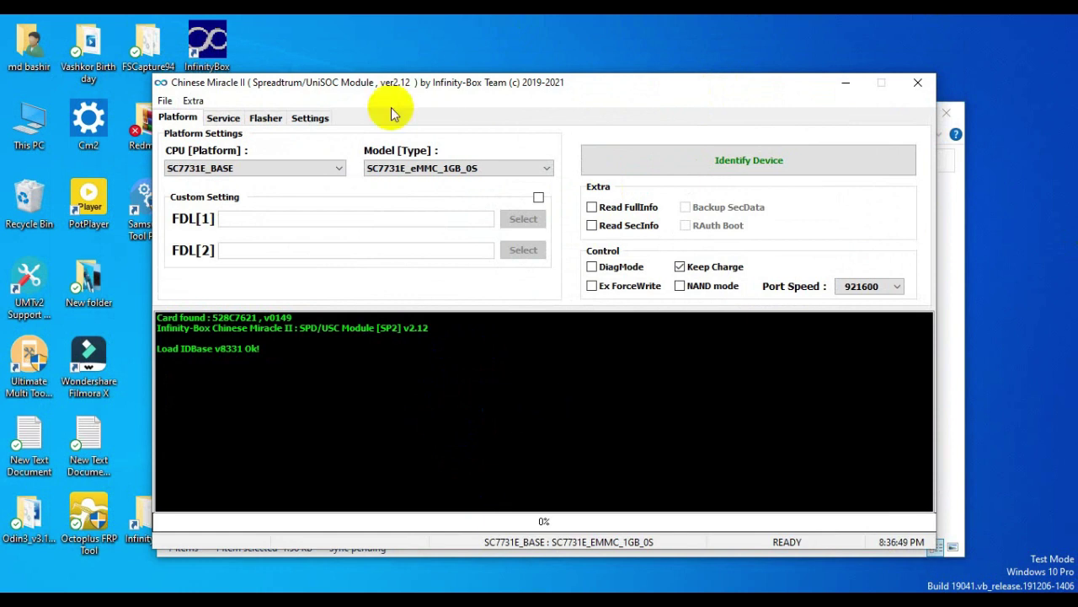
pyautogui.click(922, 90)
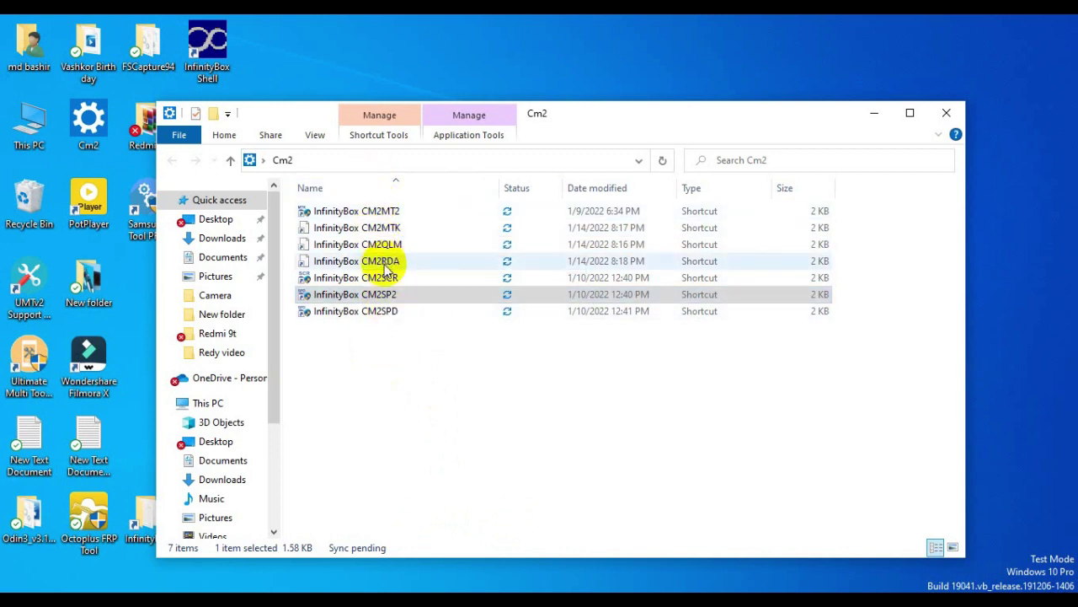
pyautogui.click(397, 475)
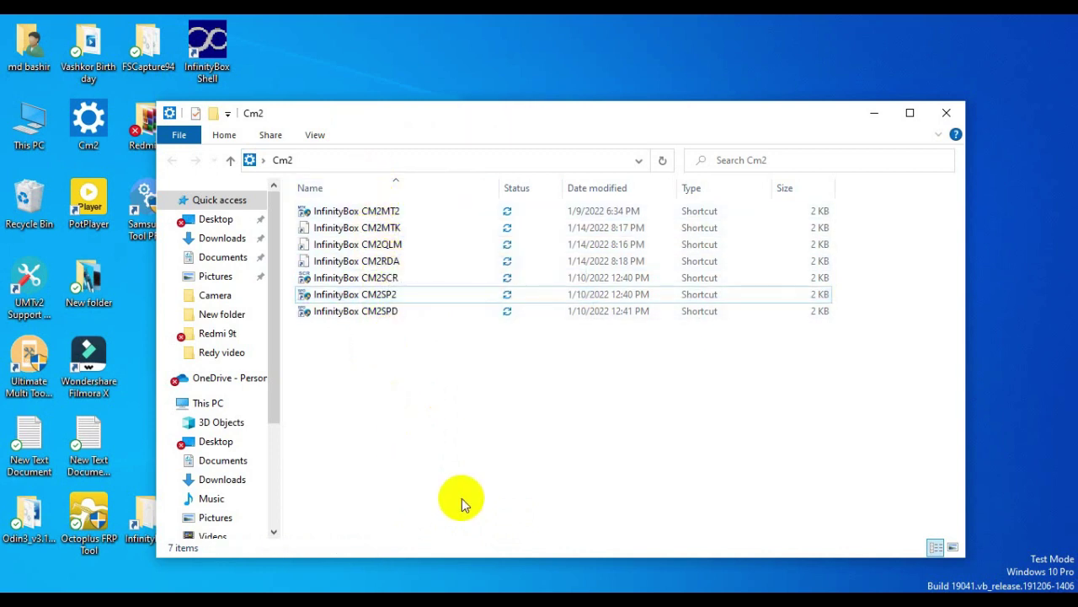
pyautogui.moveTo(422, 127)
pyautogui.mouseDown()
pyautogui.moveTo(525, 121)
pyautogui.moveTo(410, 109)
pyautogui.mouseUp()
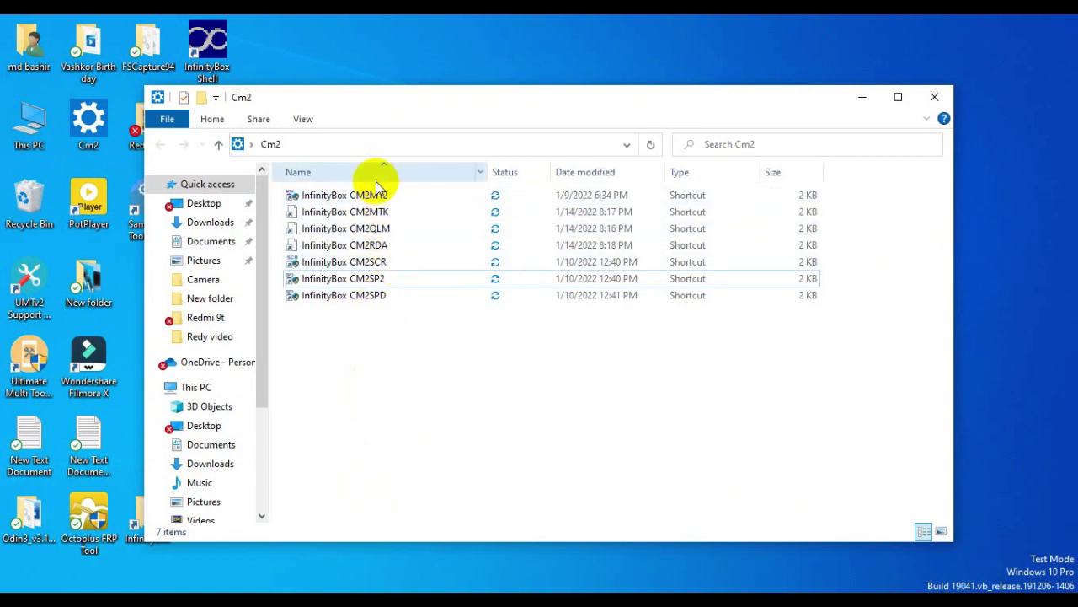
pyautogui.click(937, 98)
pyautogui.rightClick(393, 101)
pyautogui.click(446, 148)
pyautogui.rightClick(325, 72)
pyautogui.click(385, 114)
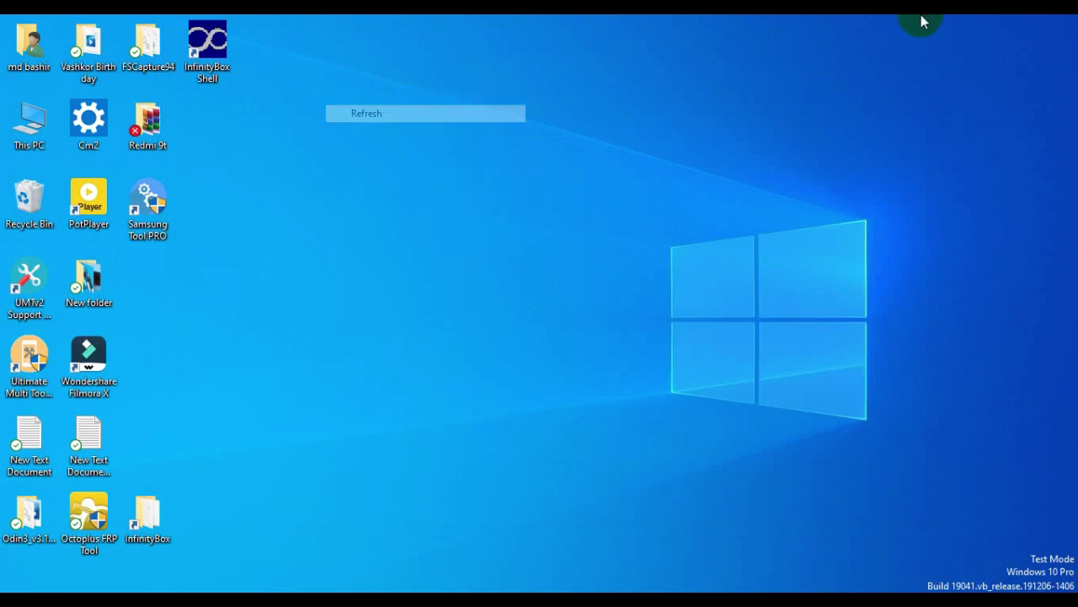
pyautogui.rightClick(432, 204)
pyautogui.click(487, 250)
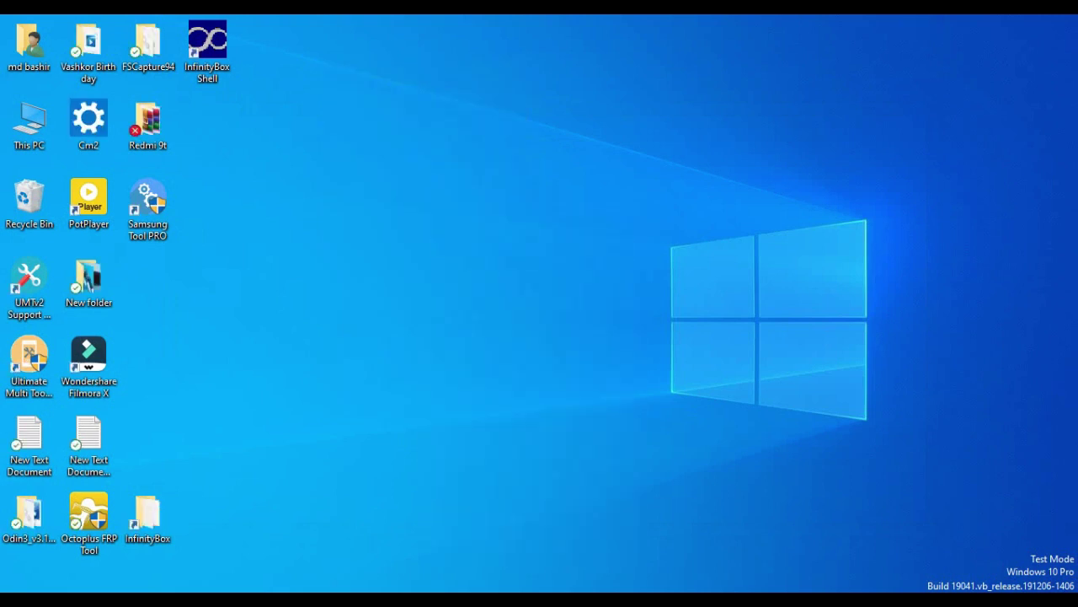
pyautogui.rightClick(339, 122)
pyautogui.click(385, 169)
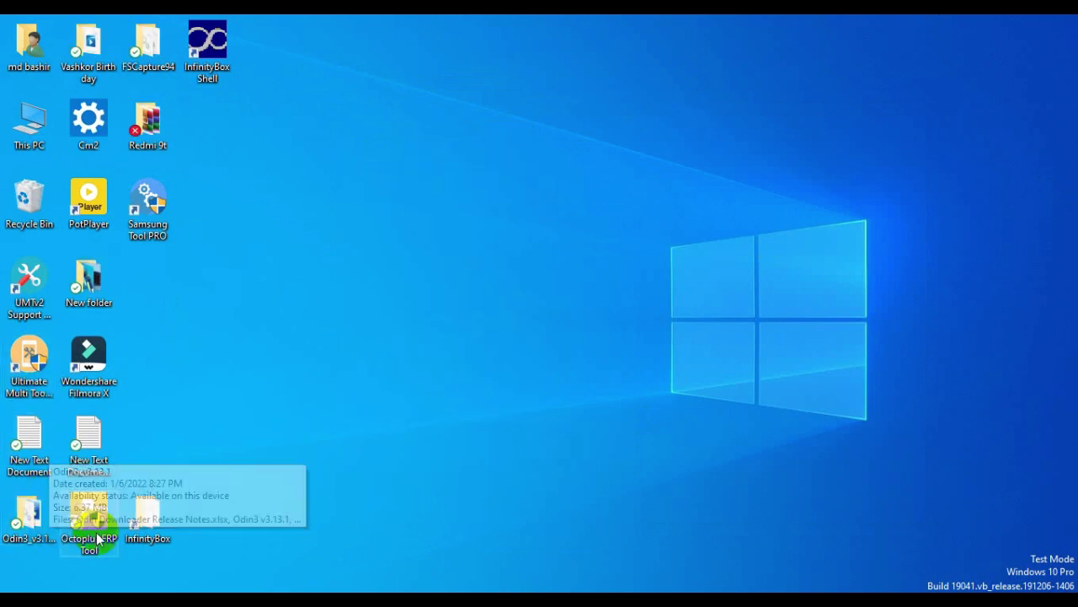
# Step: Try to launch the UMTv2 Support tool from the desktop, and dismiss its error dialog
pyautogui.doubleClick(31, 283)
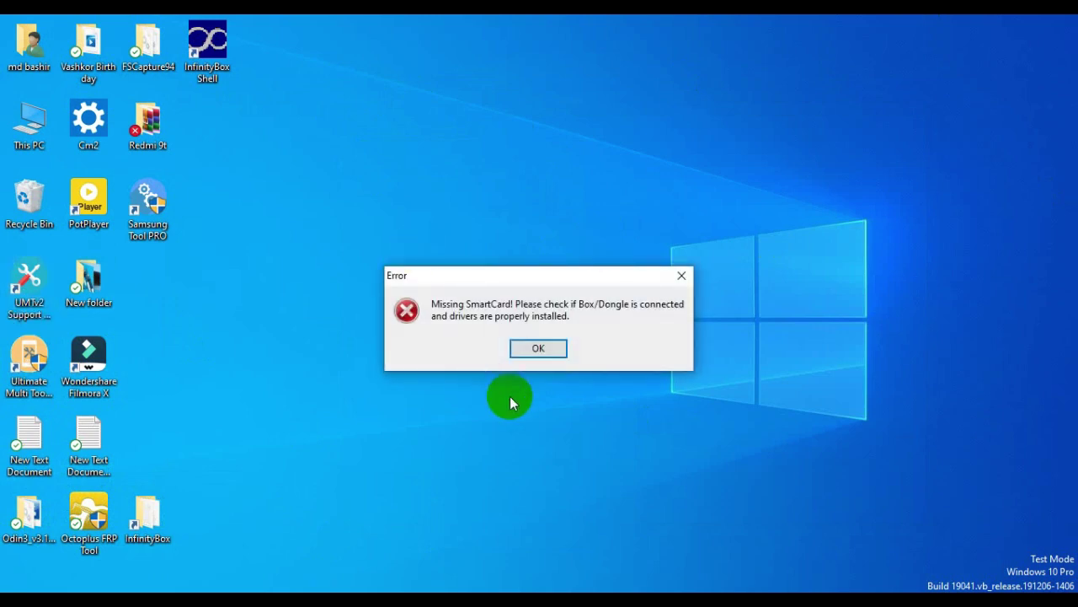
pyautogui.click(548, 348)
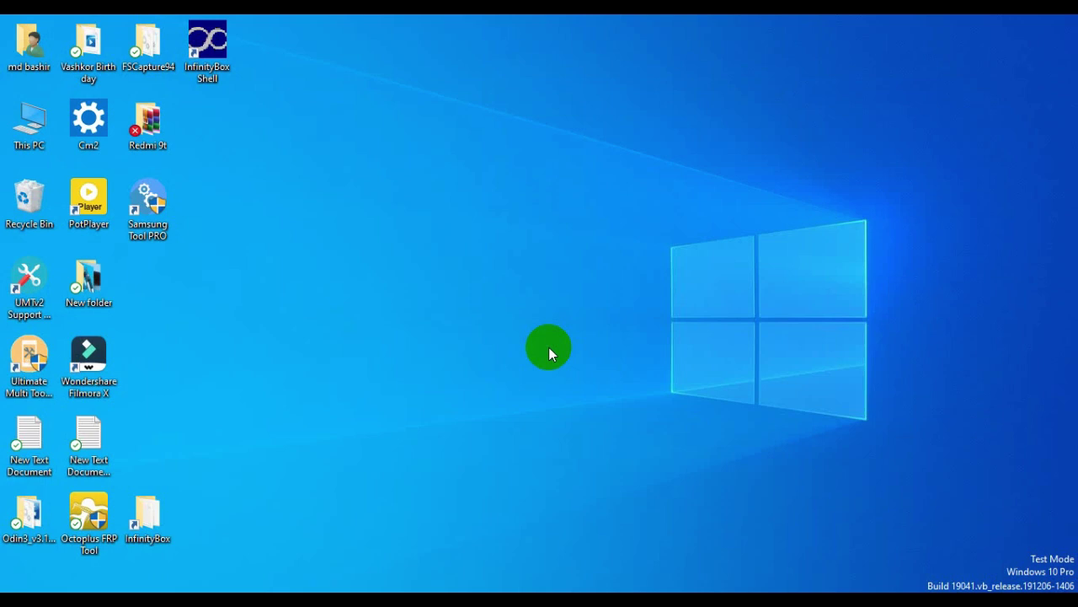
pyautogui.rightClick(439, 151)
pyautogui.click(480, 194)
pyautogui.rightClick(430, 116)
pyautogui.click(491, 168)
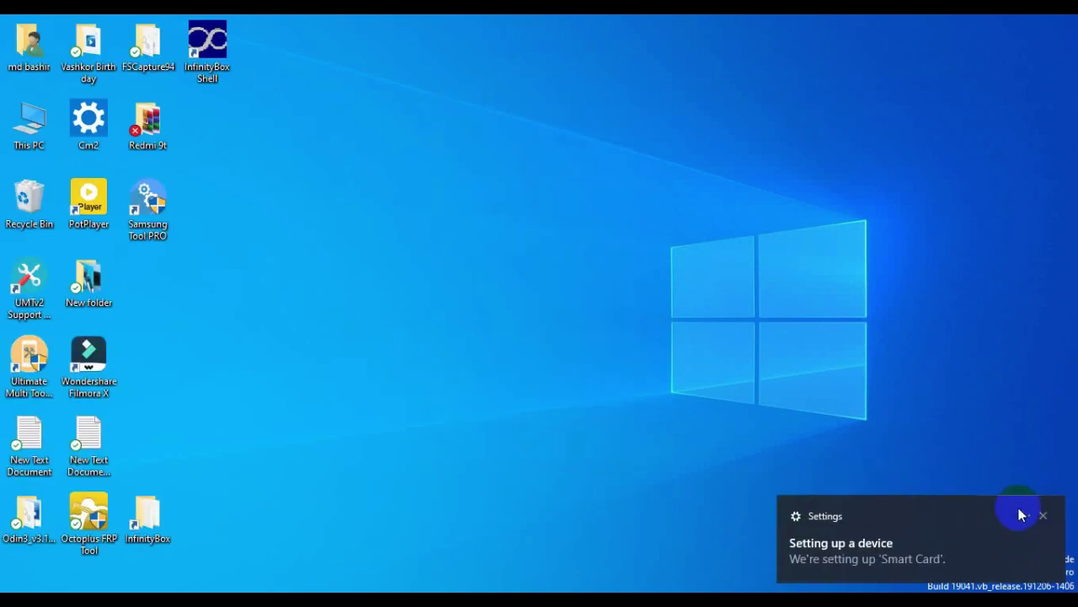
pyautogui.rightClick(268, 202)
pyautogui.click(329, 243)
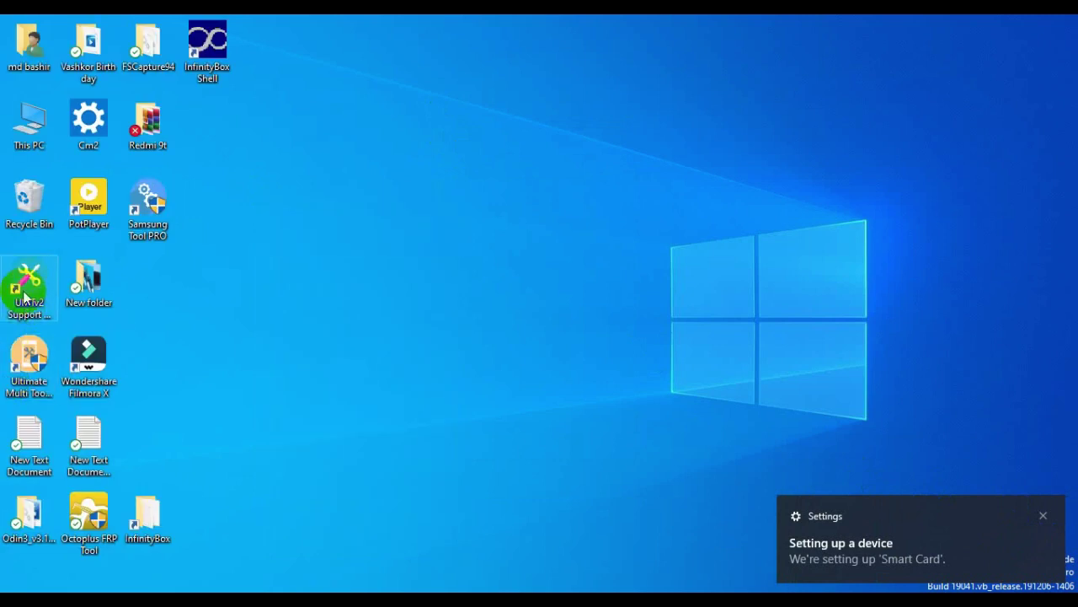
# Step: Launch the UMTv2 Support tool and open the Installers folder in its support area
pyautogui.doubleClick(24, 295)
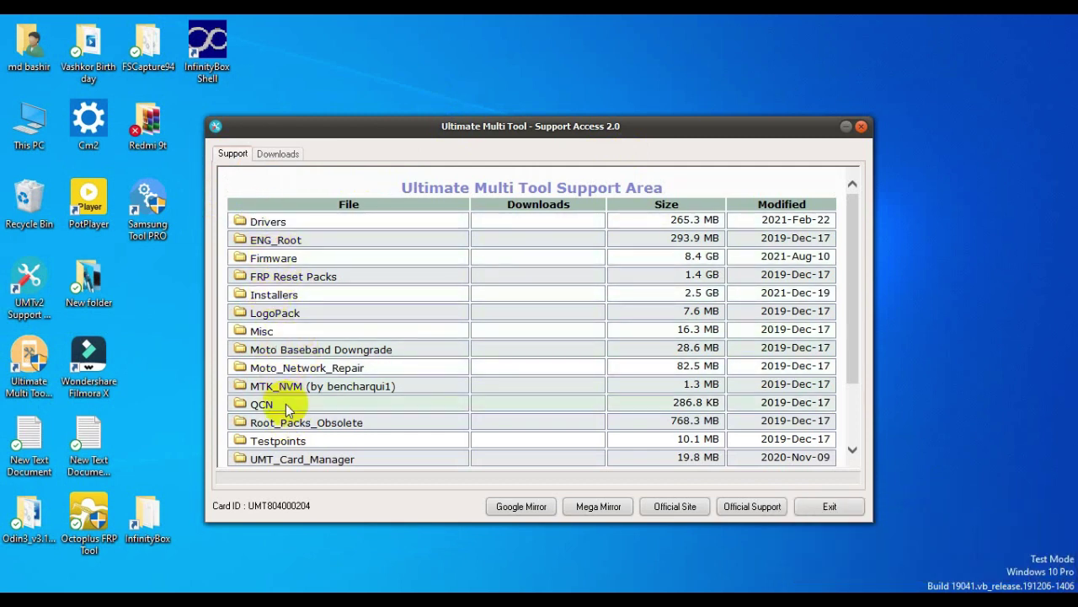
pyautogui.moveTo(379, 129); pyautogui.dragTo(463, 68)
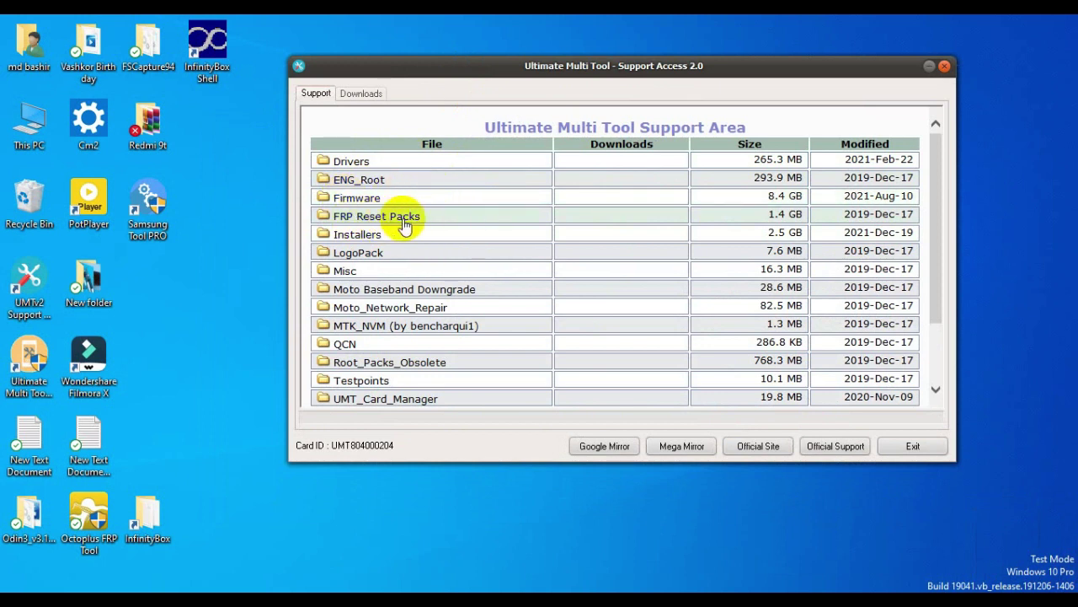
pyautogui.click(247, 232)
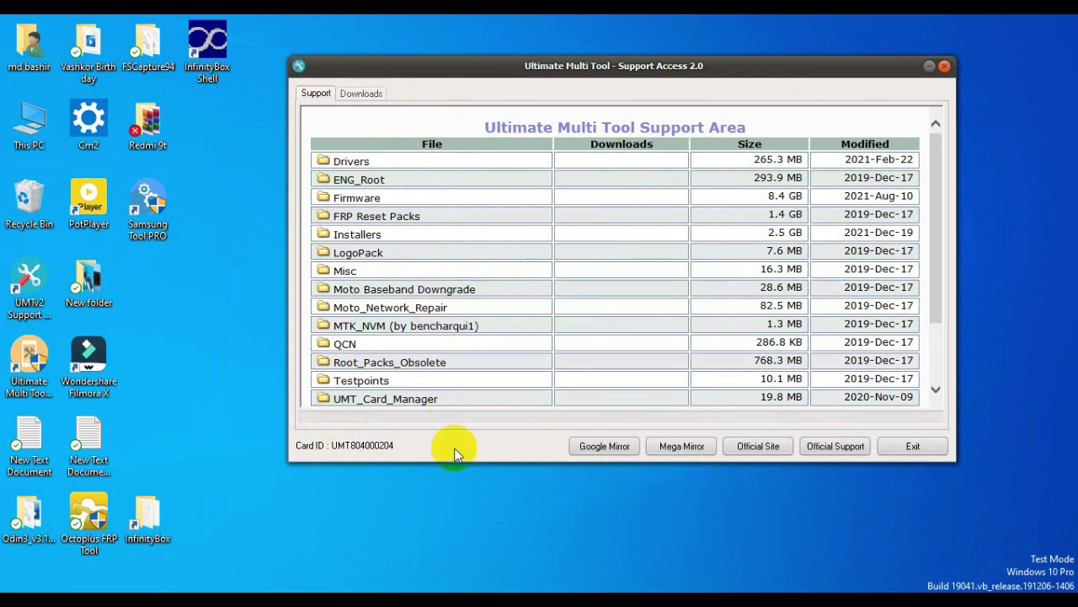
pyautogui.click(462, 234)
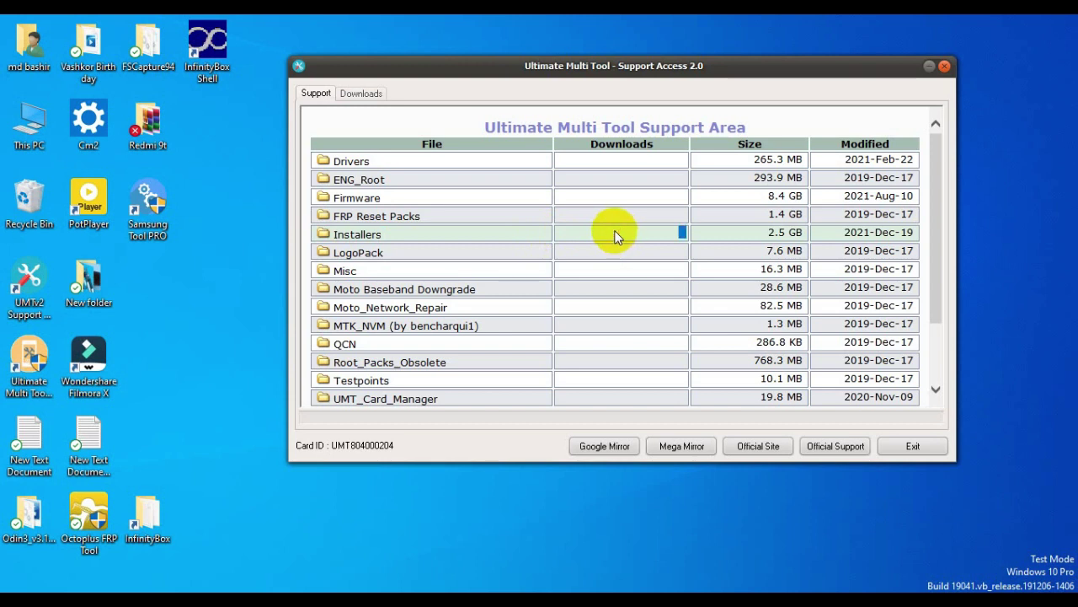
pyautogui.click(326, 235)
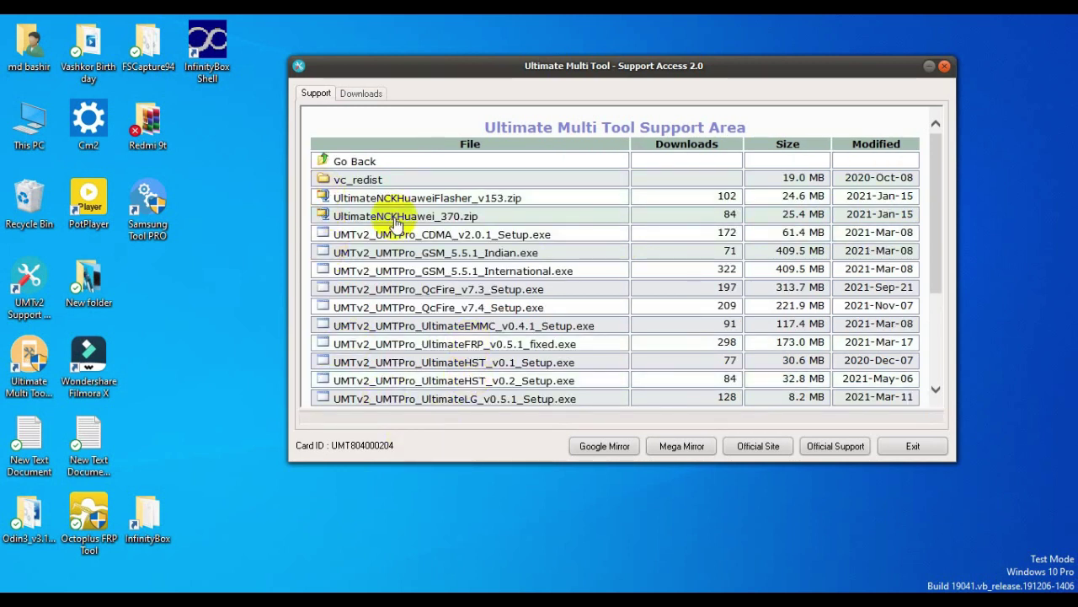
# Step: Review the UMTv2/UMTPro setup files in the Installers folder, and close the Support Access window
pyautogui.scroll(-1, 444, 279)
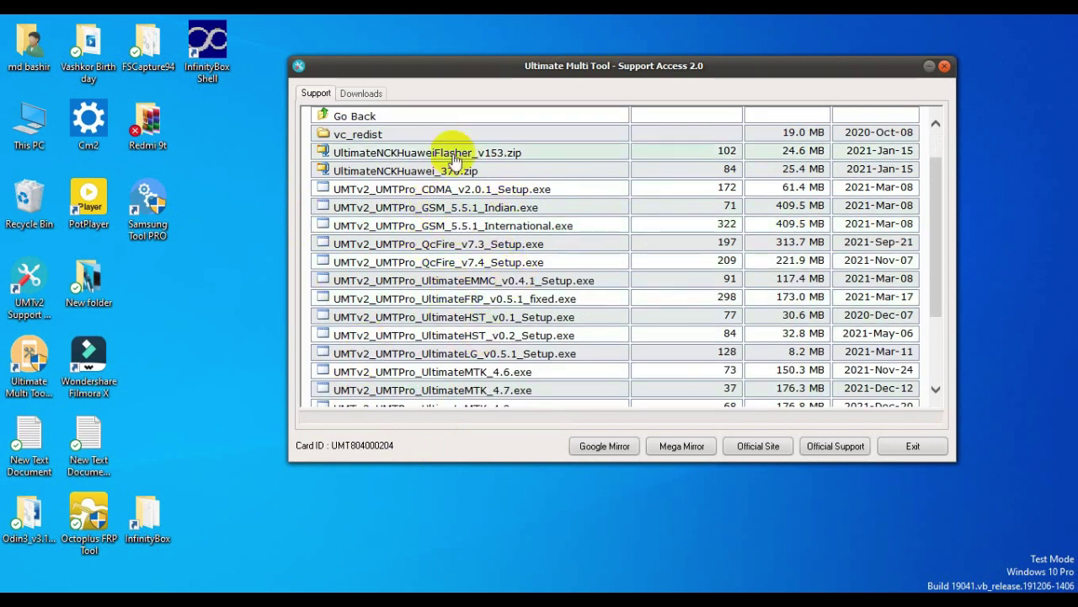
pyautogui.scroll(-2, 523, 234)
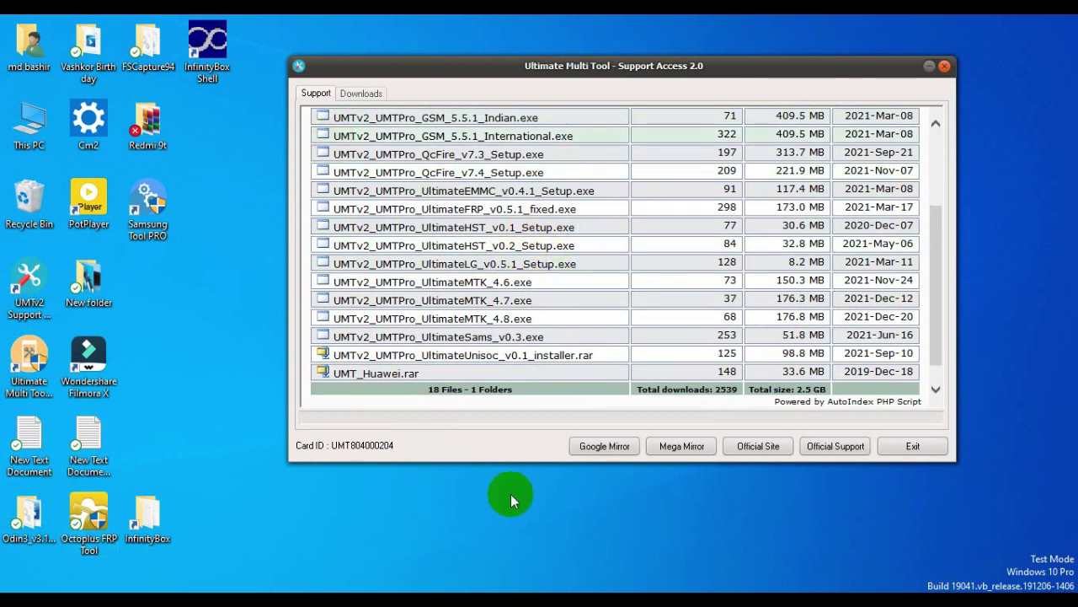
pyautogui.scroll(-1, 514, 332)
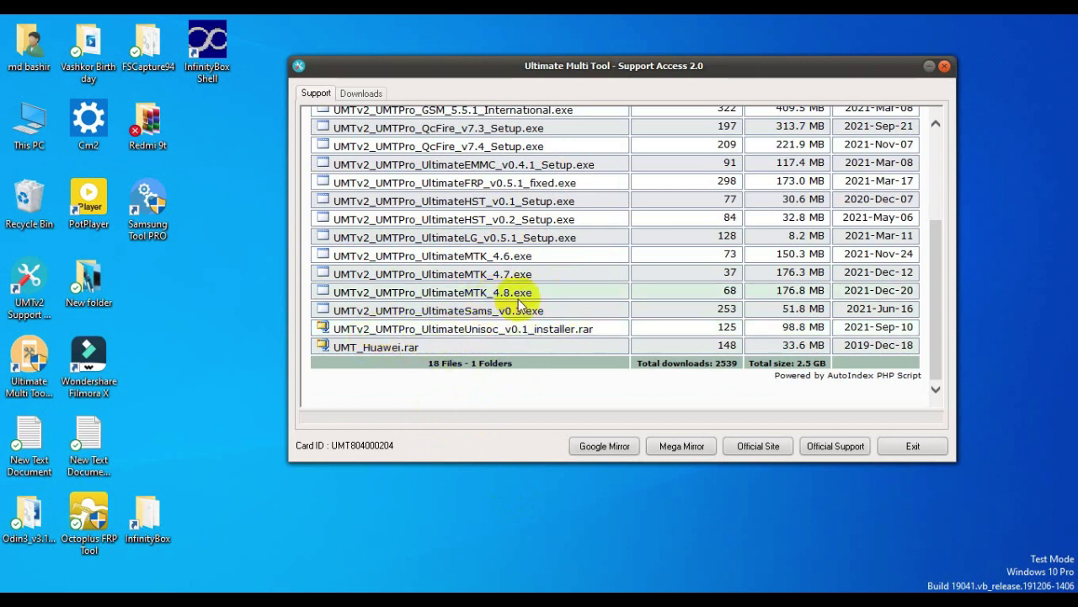
pyautogui.scroll(1, 514, 280)
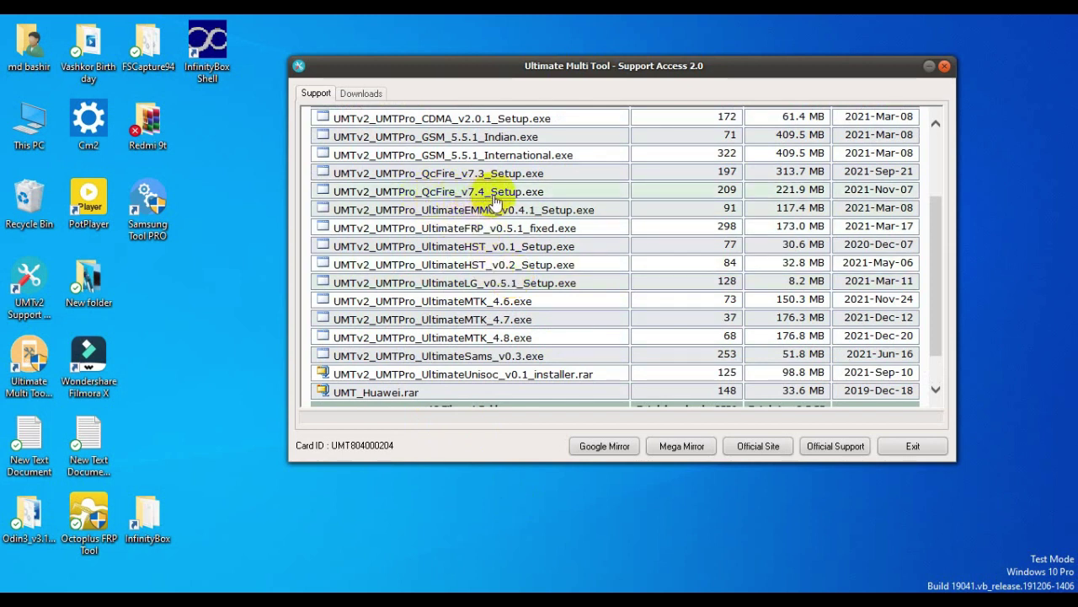
pyautogui.scroll(1, 498, 202)
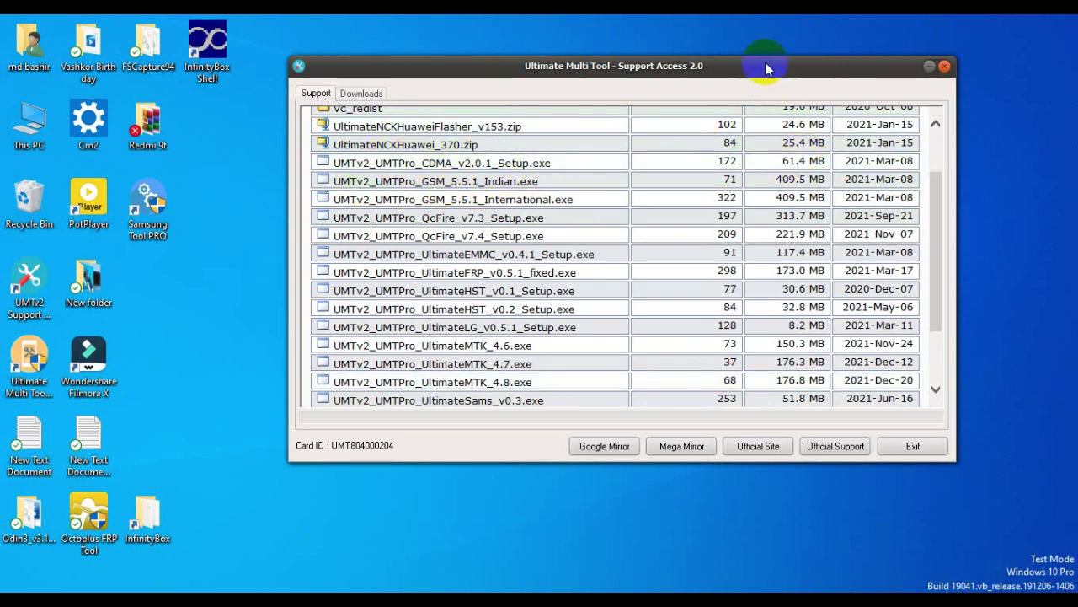
pyautogui.moveTo(765, 62); pyautogui.dragTo(616, 86)
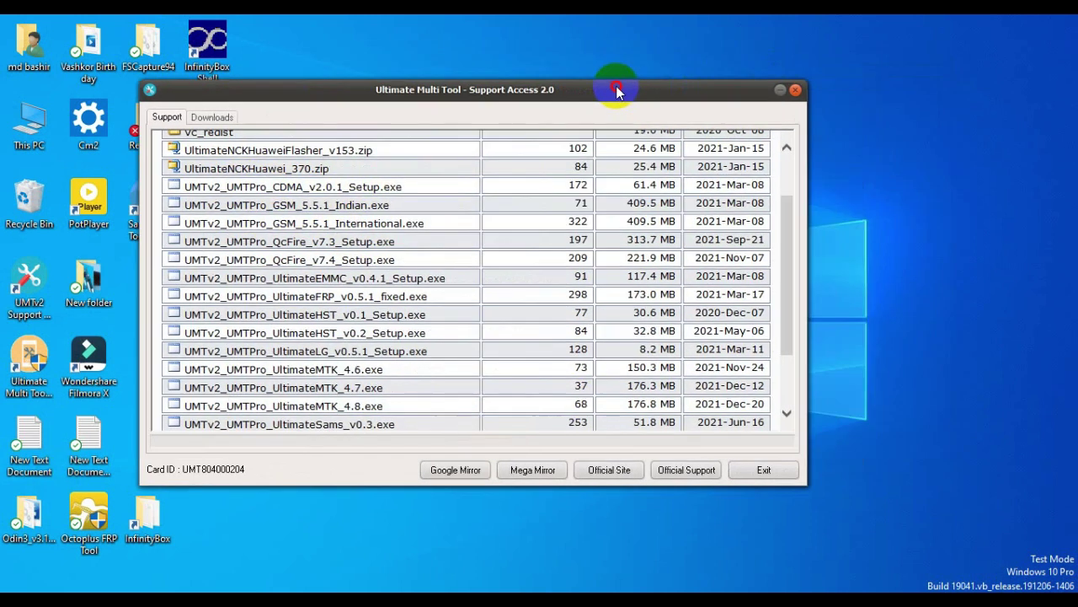
pyautogui.click(796, 91)
pyautogui.rightClick(375, 224)
pyautogui.click(434, 276)
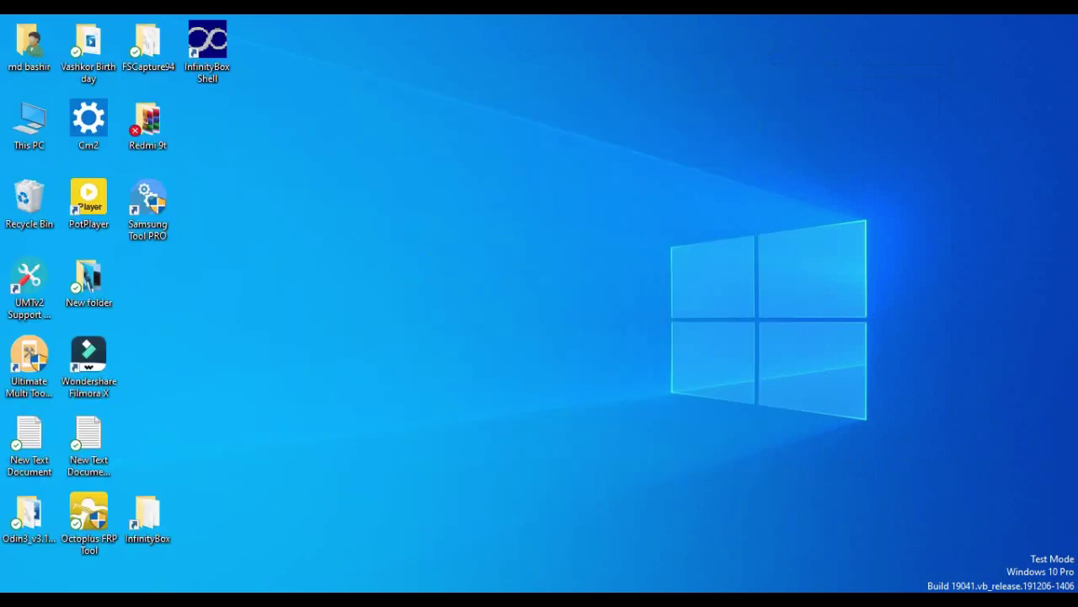
pyautogui.rightClick(329, 229)
pyautogui.click(378, 273)
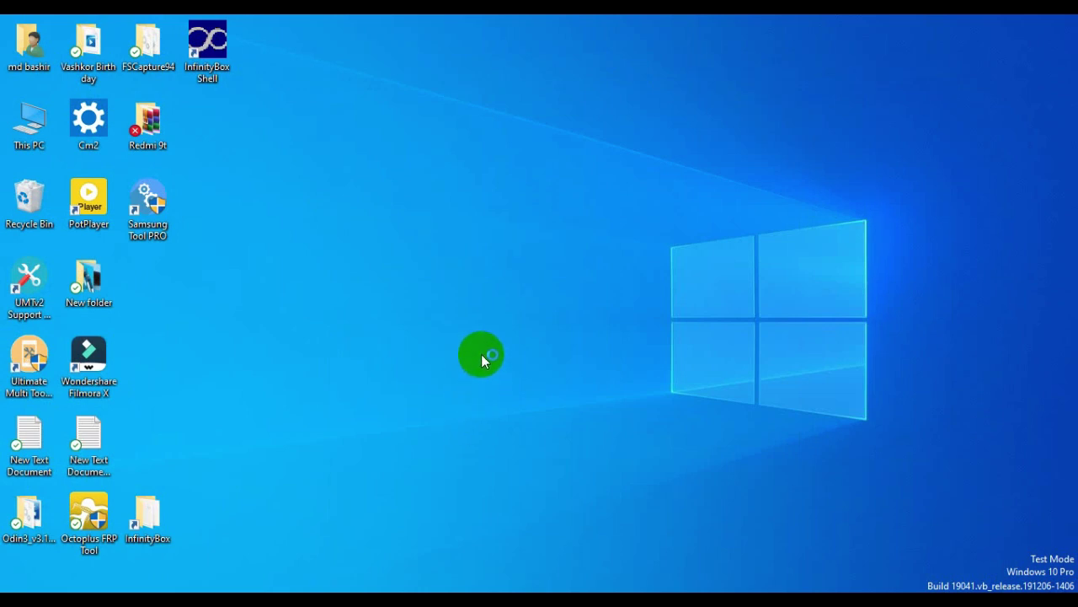
pyautogui.rightClick(444, 208)
pyautogui.click(457, 247)
pyautogui.rightClick(412, 162)
pyautogui.click(459, 215)
pyautogui.rightClick(404, 148)
pyautogui.click(465, 194)
pyautogui.rightClick(401, 132)
pyautogui.click(470, 181)
pyautogui.rightClick(379, 129)
pyautogui.click(463, 179)
pyautogui.rightClick(385, 144)
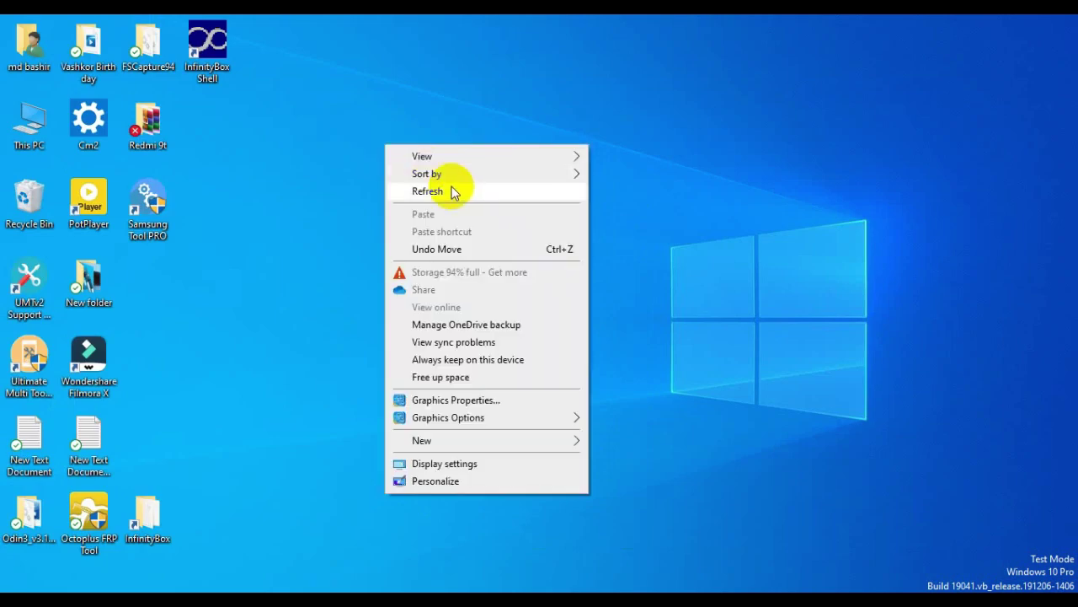
pyautogui.click(456, 191)
pyautogui.rightClick(394, 142)
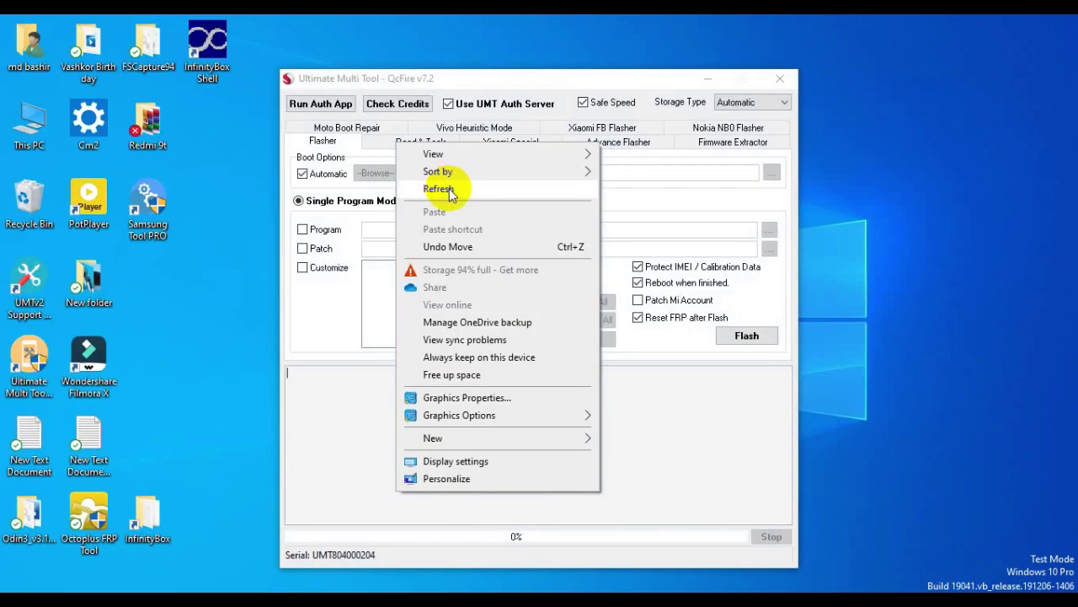
pyautogui.click(454, 192)
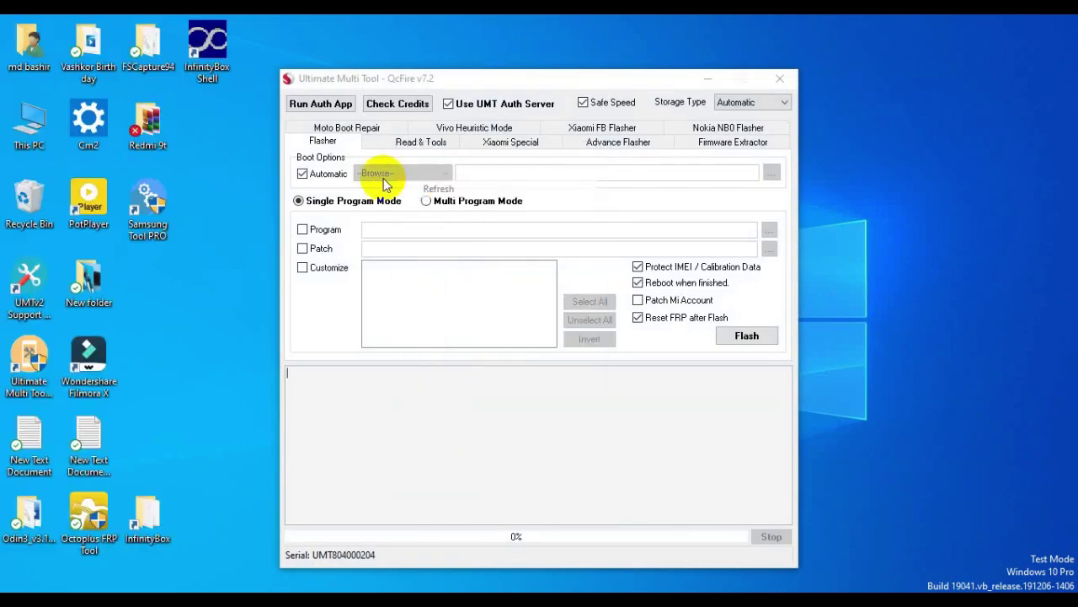
# Step: Show the Read & Tools functions of QcFire and set the brand to Xiaomi
pyautogui.click(423, 141)
pyautogui.click(493, 207)
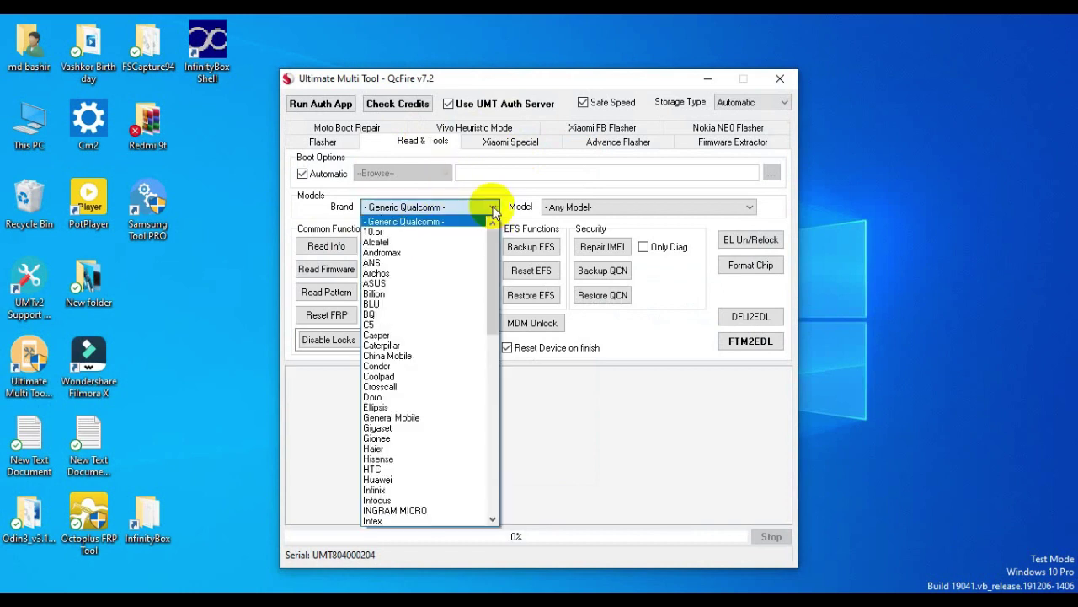
pyautogui.moveTo(495, 259); pyautogui.dragTo(510, 444)
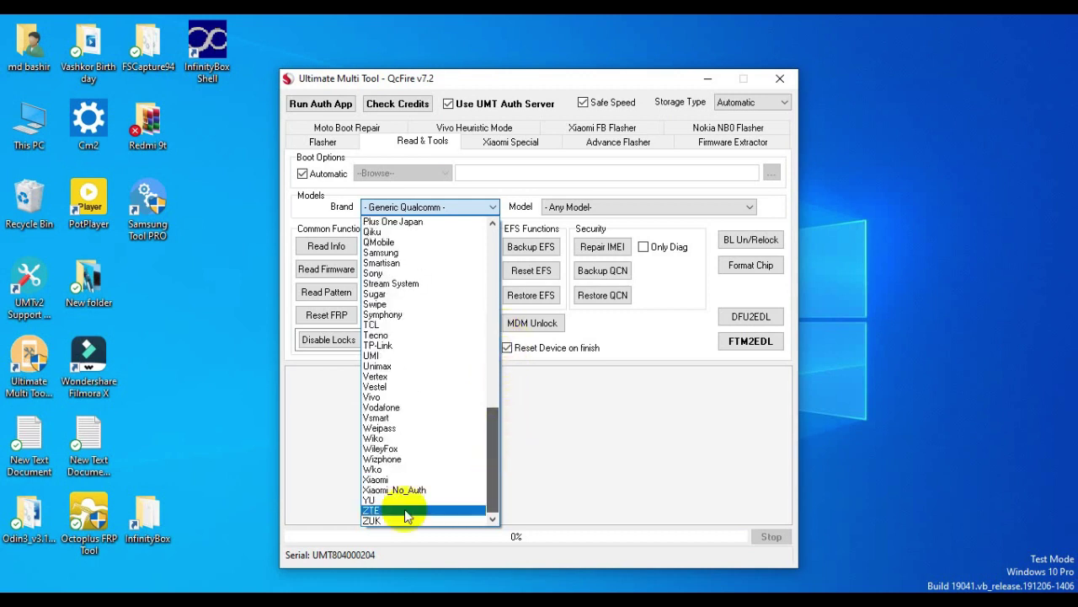
pyautogui.click(378, 479)
pyautogui.click(473, 207)
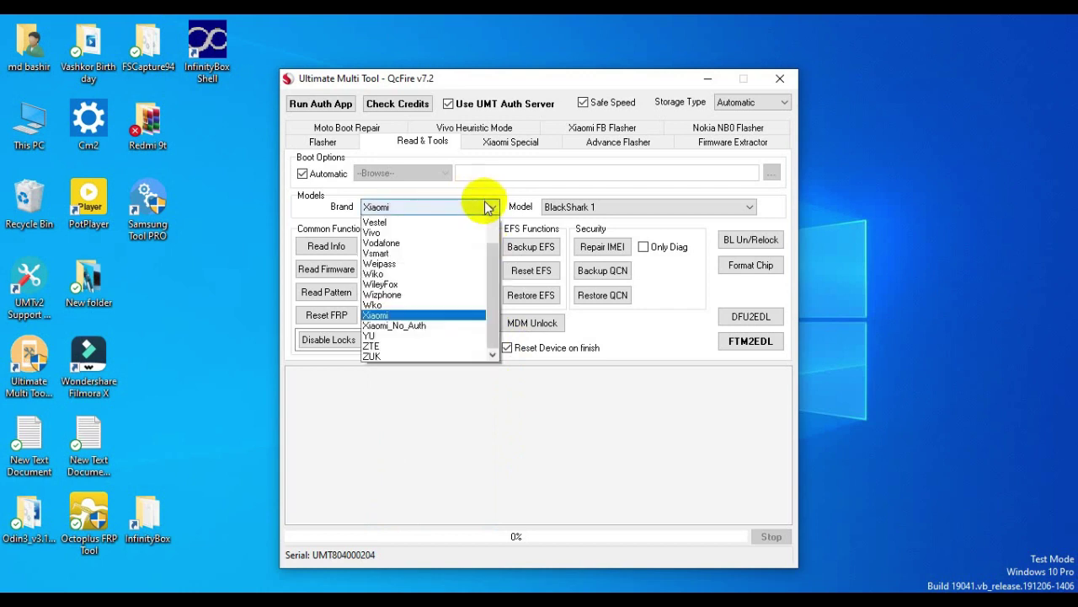
pyautogui.click(480, 206)
# Step: Examine the list of supported Xiaomi models, leaving the model selection as it is
pyautogui.click(751, 206)
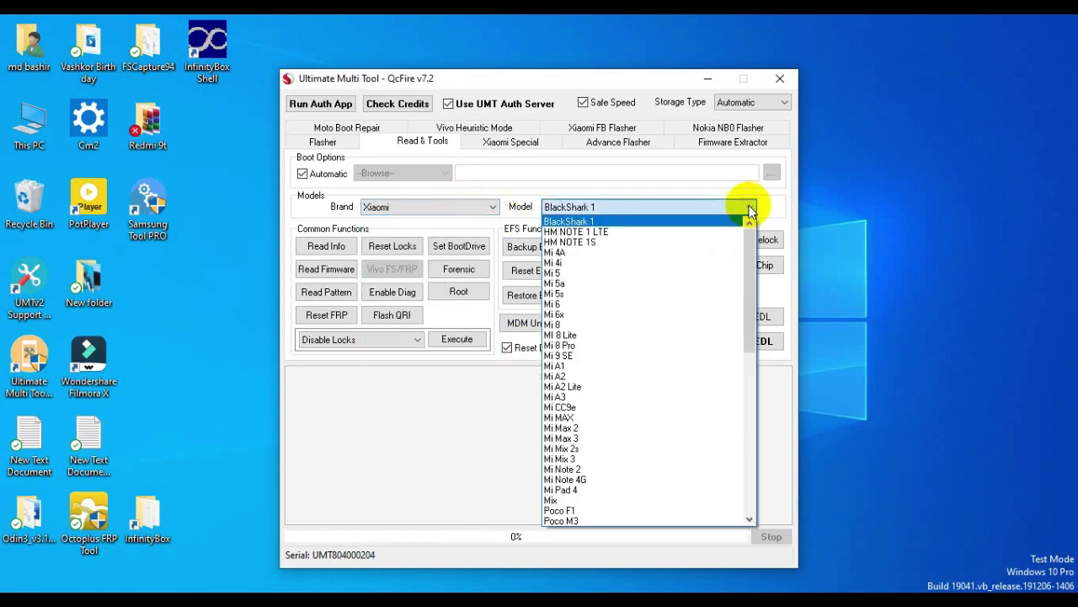
pyautogui.moveTo(754, 249); pyautogui.dragTo(753, 414)
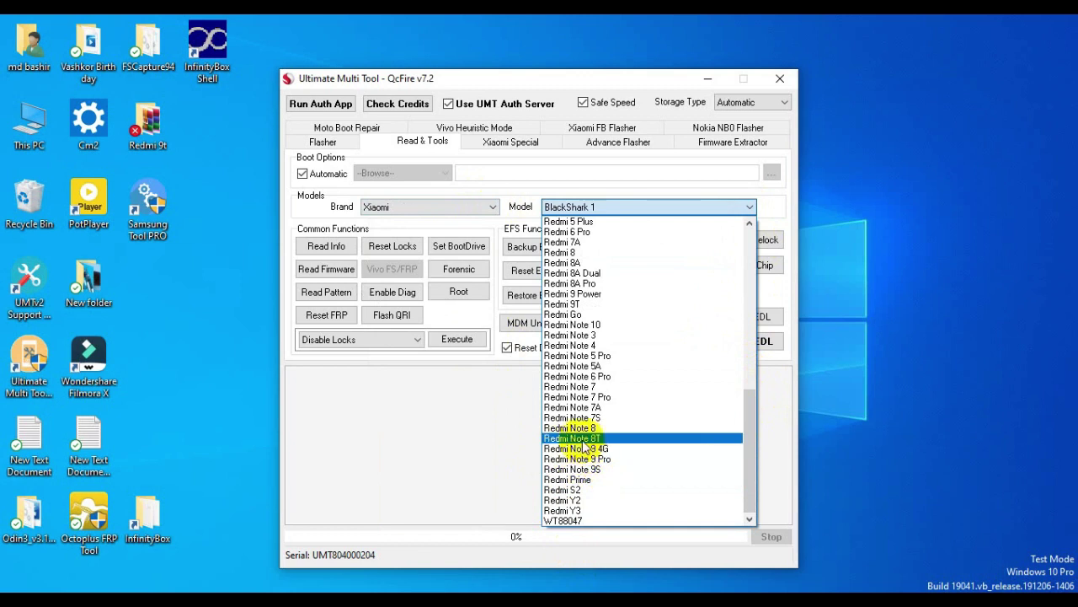
pyautogui.scroll(8, 602, 407)
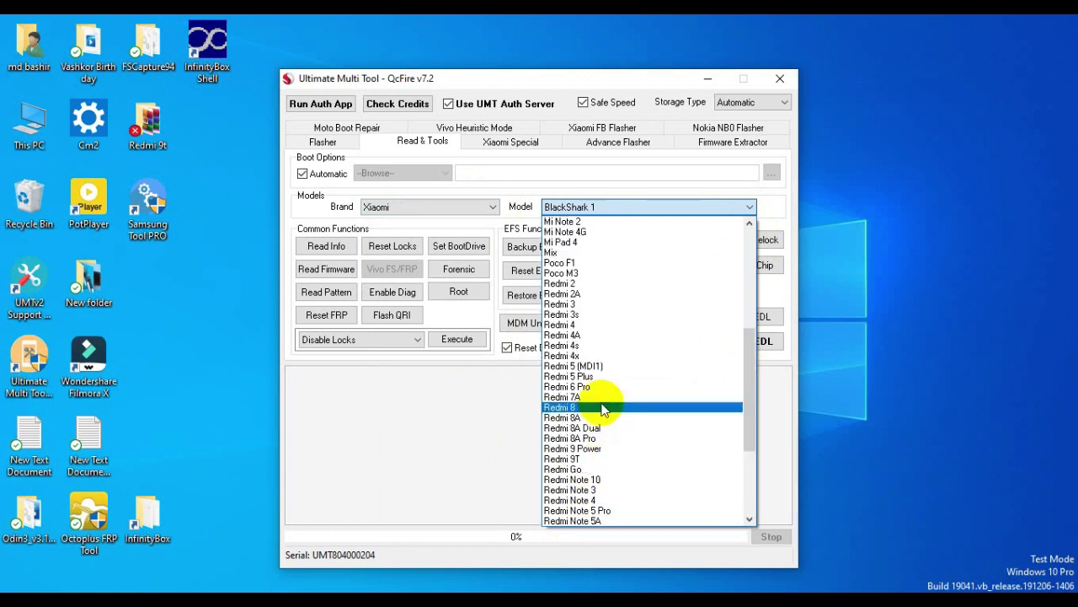
pyautogui.scroll(5, 608, 375)
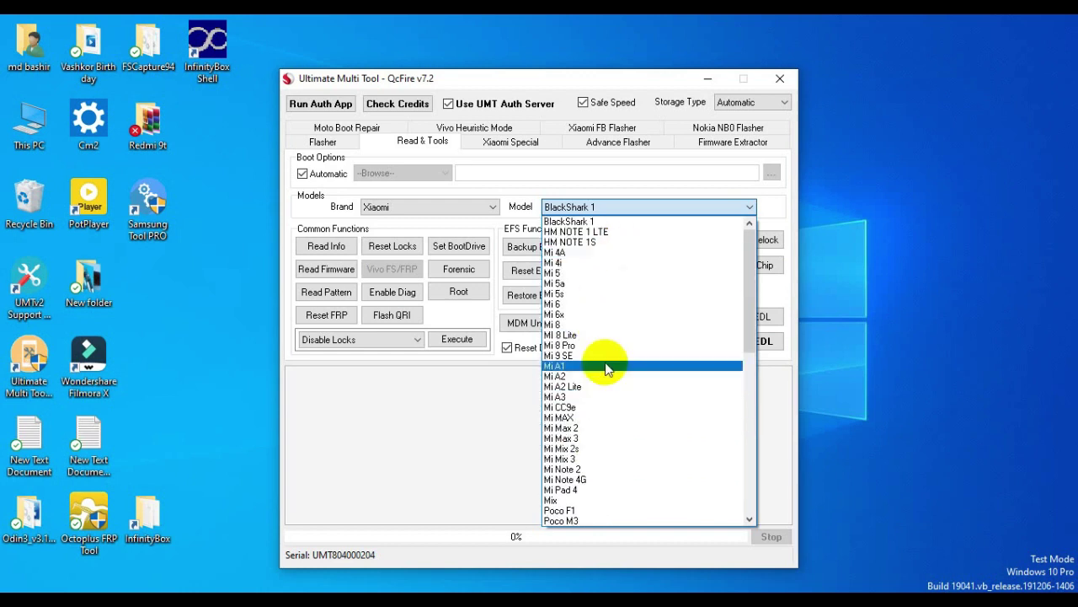
pyautogui.click(450, 429)
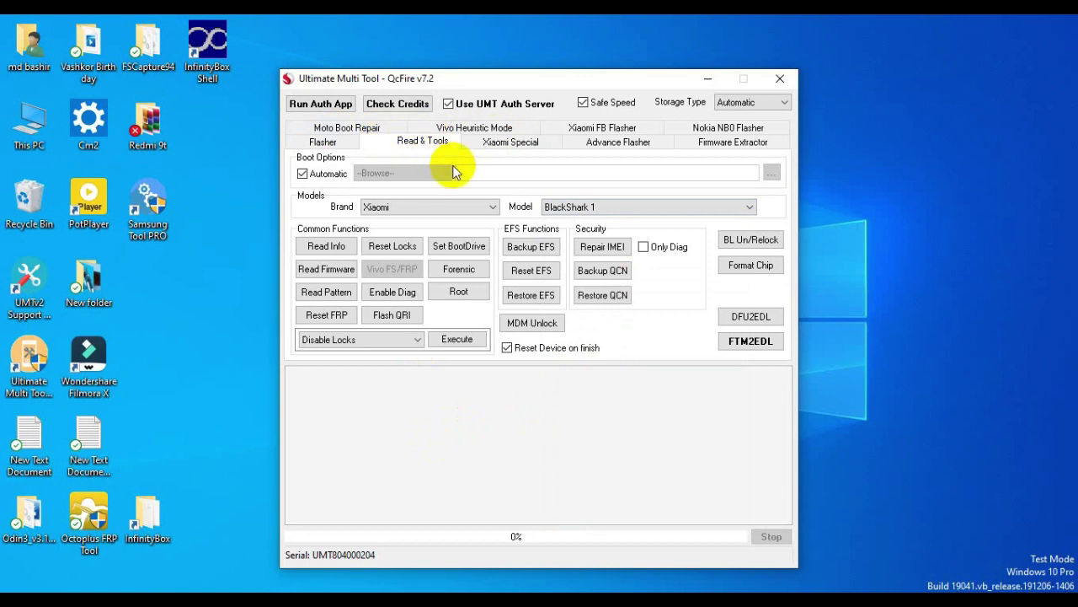
# Step: Set the brand to Vivo and examine its supported models, leaving the model selection as it is
pyautogui.click(494, 210)
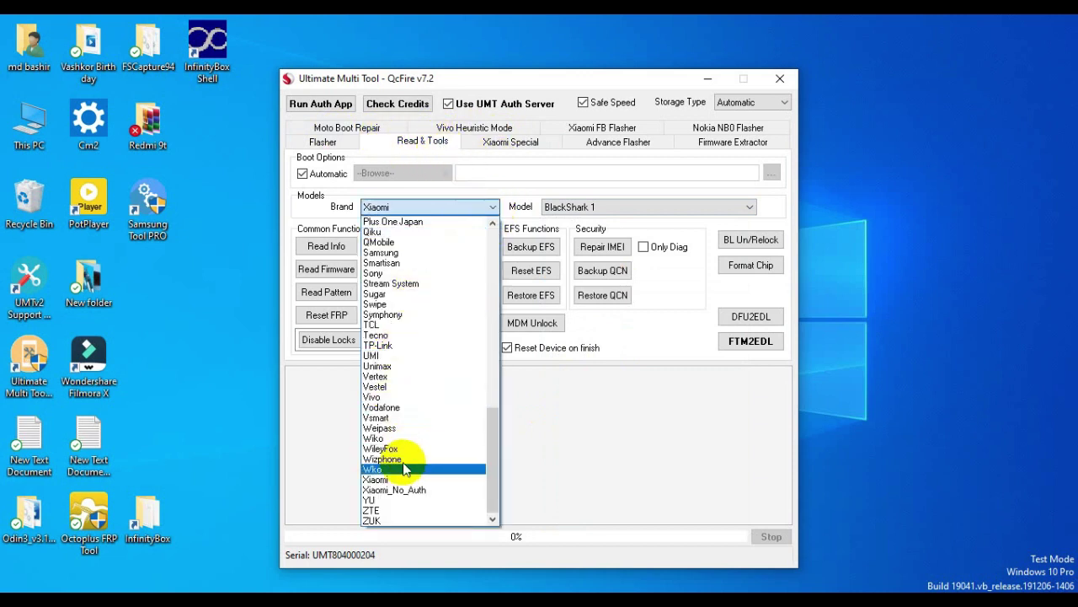
pyautogui.click(394, 397)
pyautogui.click(734, 209)
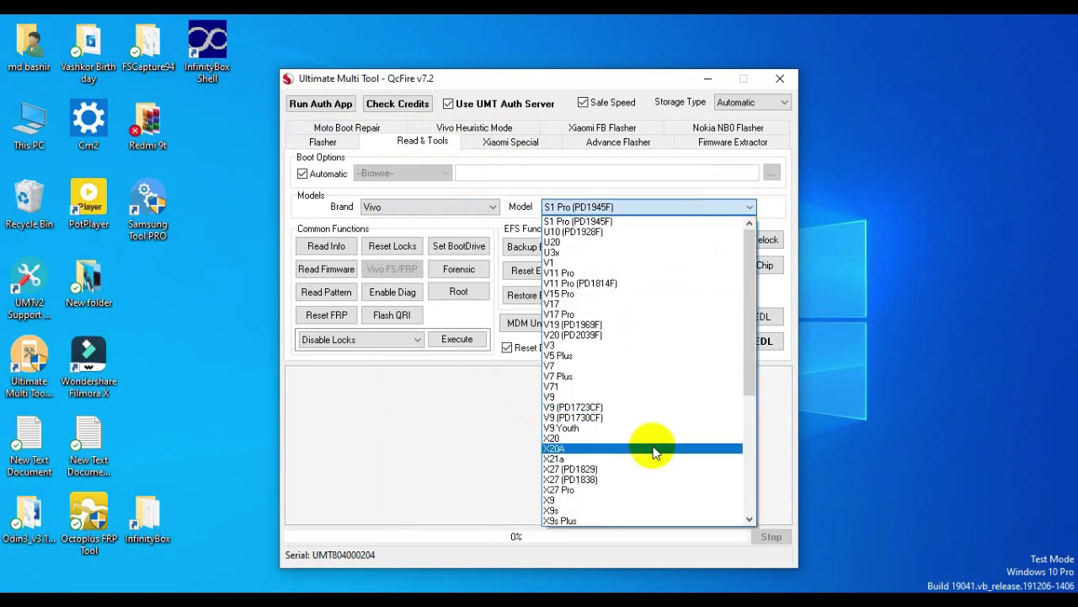
pyautogui.moveTo(751, 284); pyautogui.dragTo(766, 299)
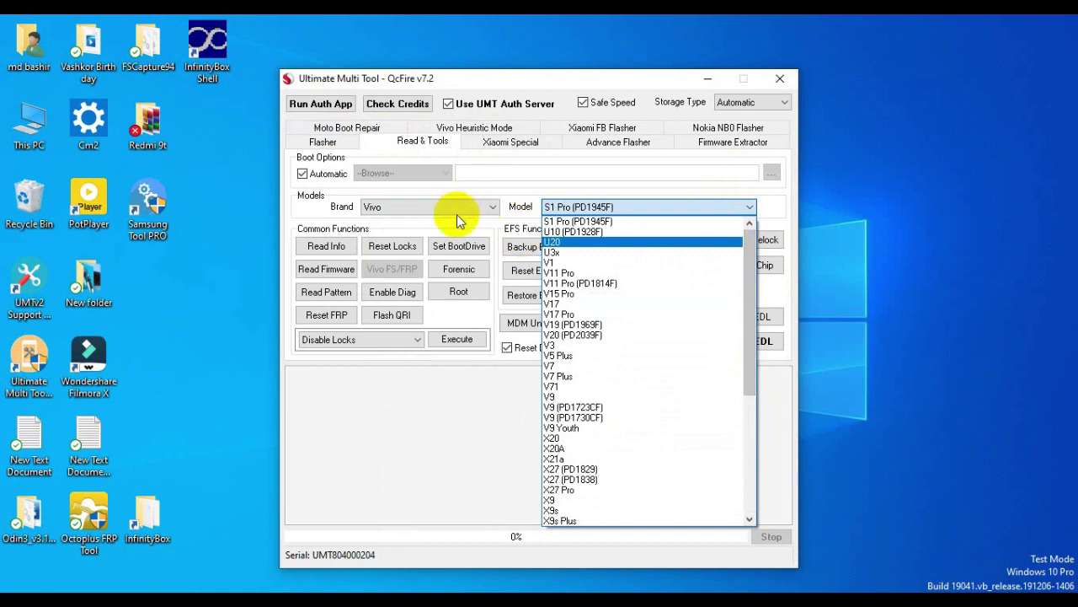
pyautogui.click(452, 464)
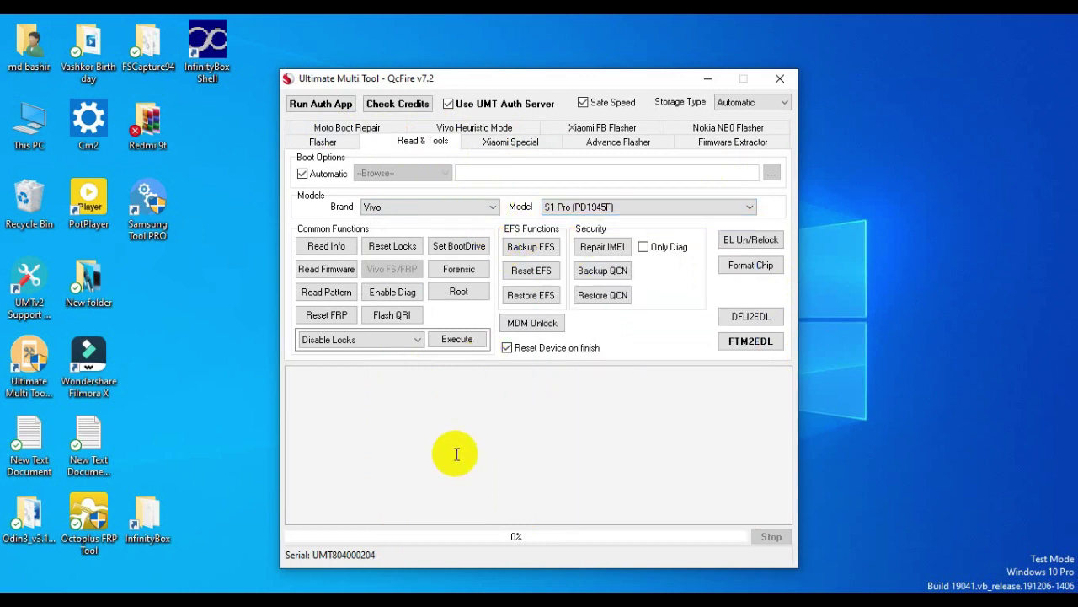
# Step: Set the brand to Samsung and look through its supported models without choosing another one
pyautogui.click(494, 207)
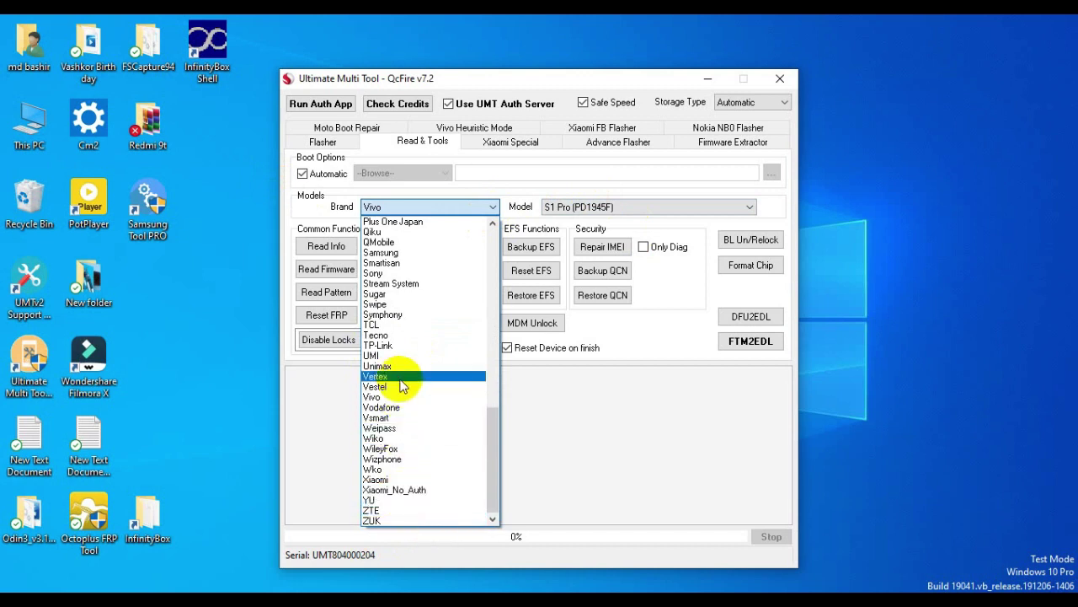
pyautogui.click(391, 253)
pyautogui.click(750, 207)
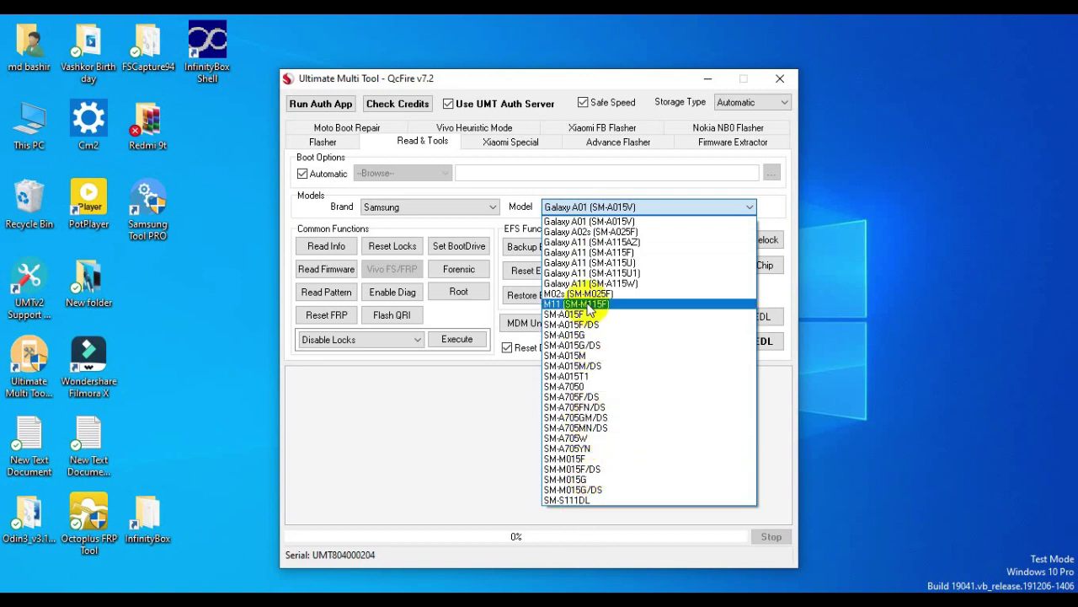
pyautogui.click(387, 512)
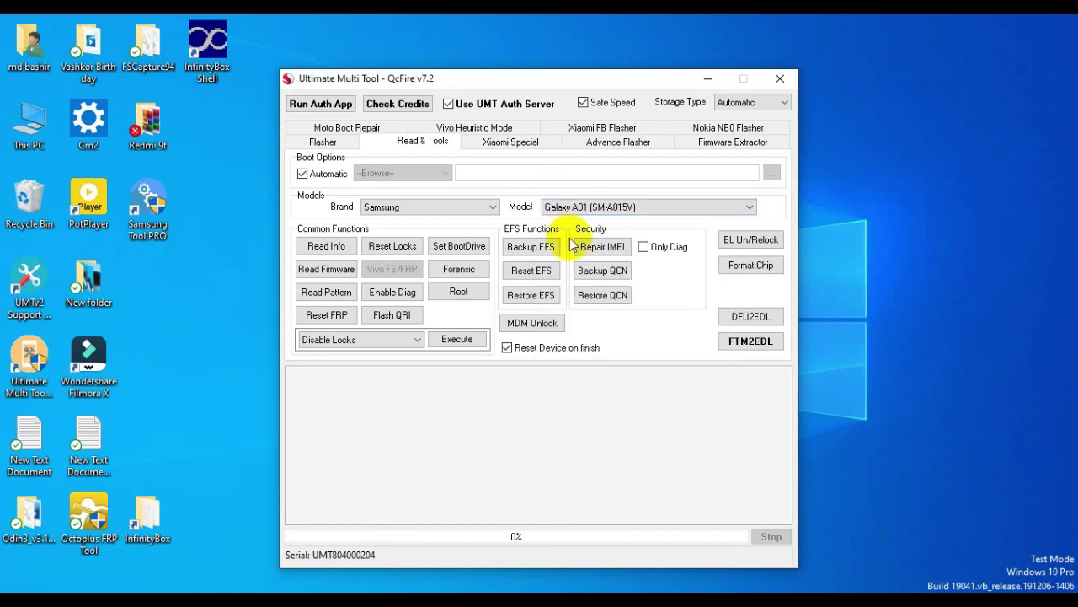
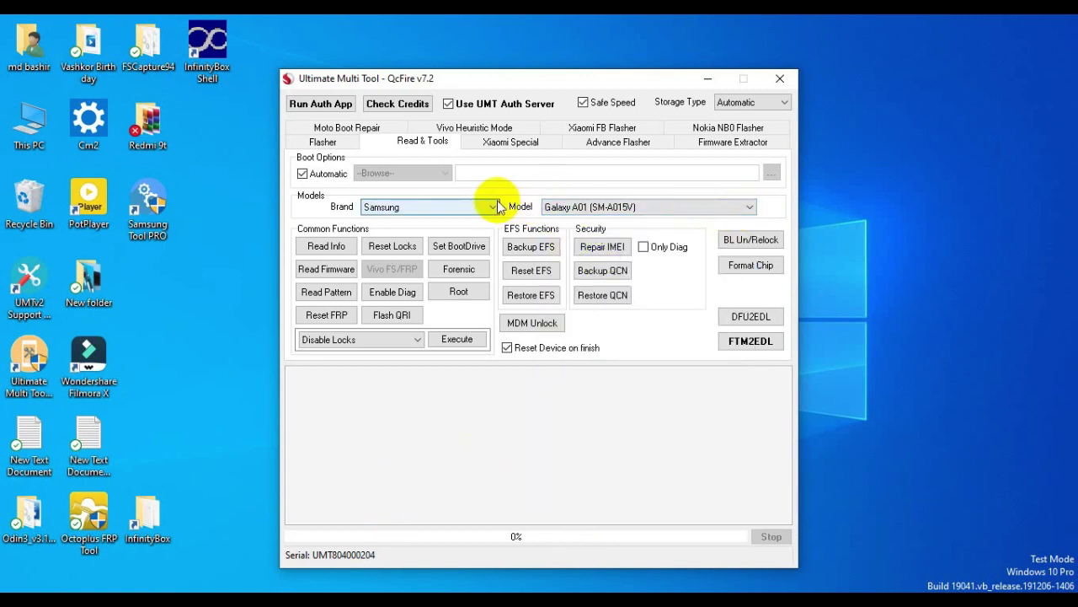
# Step: Set the brand to Nokia and review the full list of its supported models, keeping the default model
pyautogui.click(494, 207)
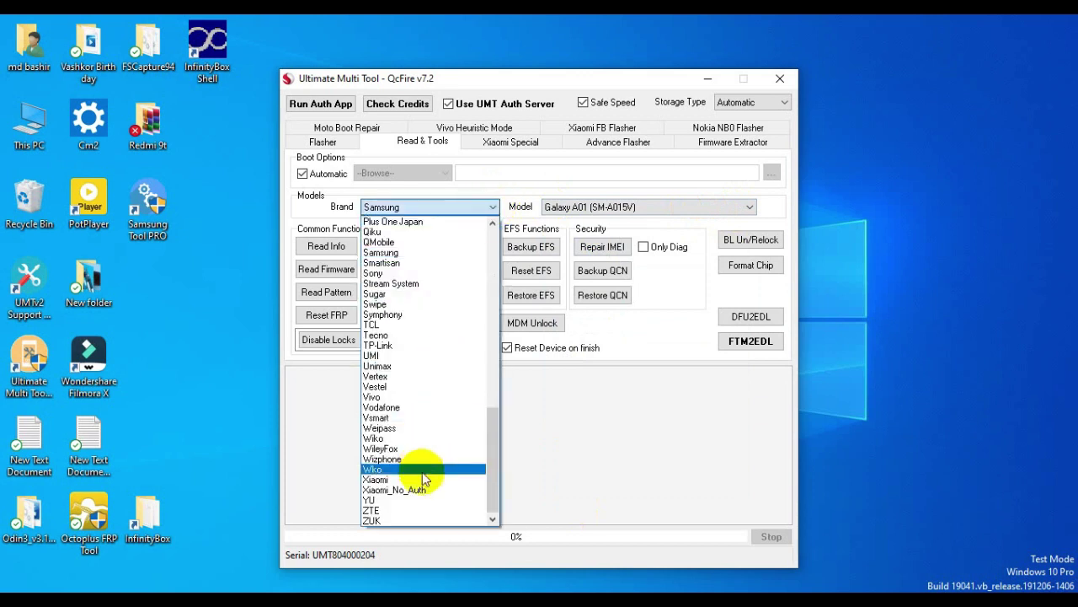
pyautogui.moveTo(497, 478); pyautogui.dragTo(495, 429)
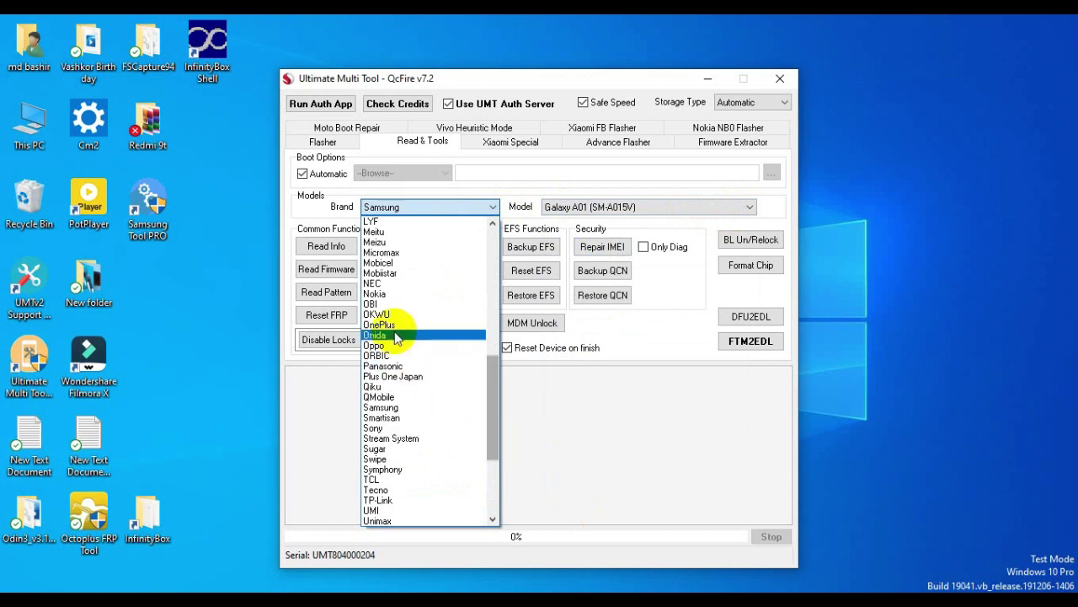
pyautogui.click(392, 294)
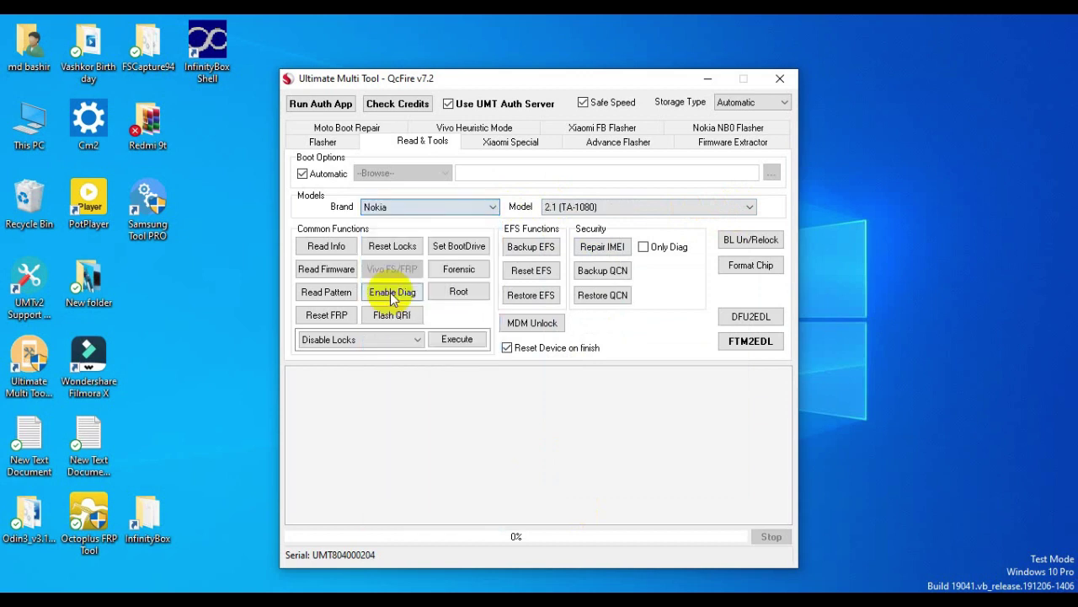
pyautogui.click(706, 206)
pyautogui.moveTo(759, 266); pyautogui.dragTo(759, 309)
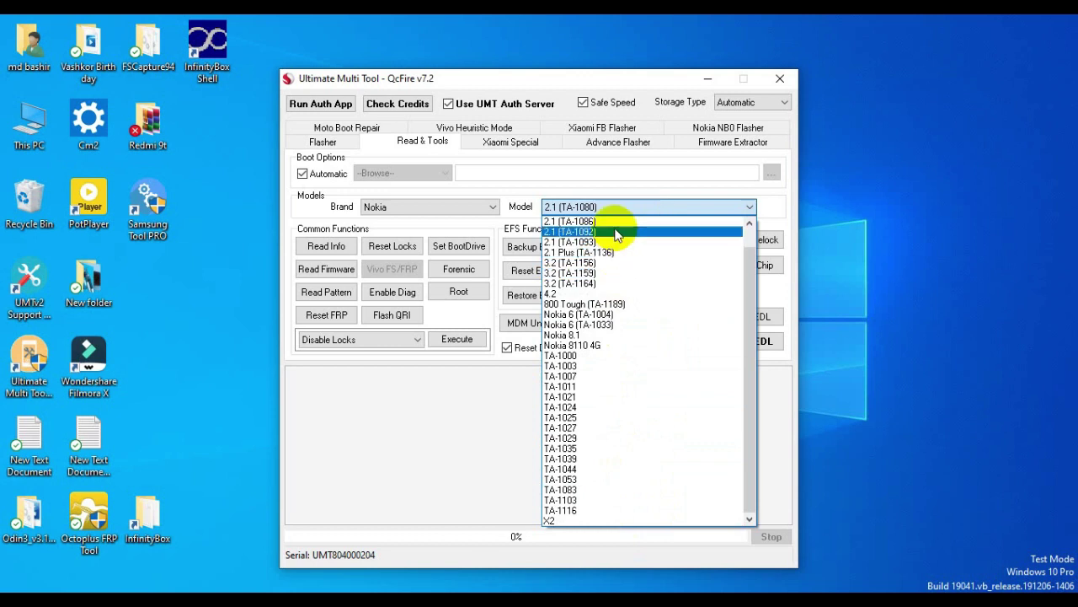
pyautogui.click(494, 207)
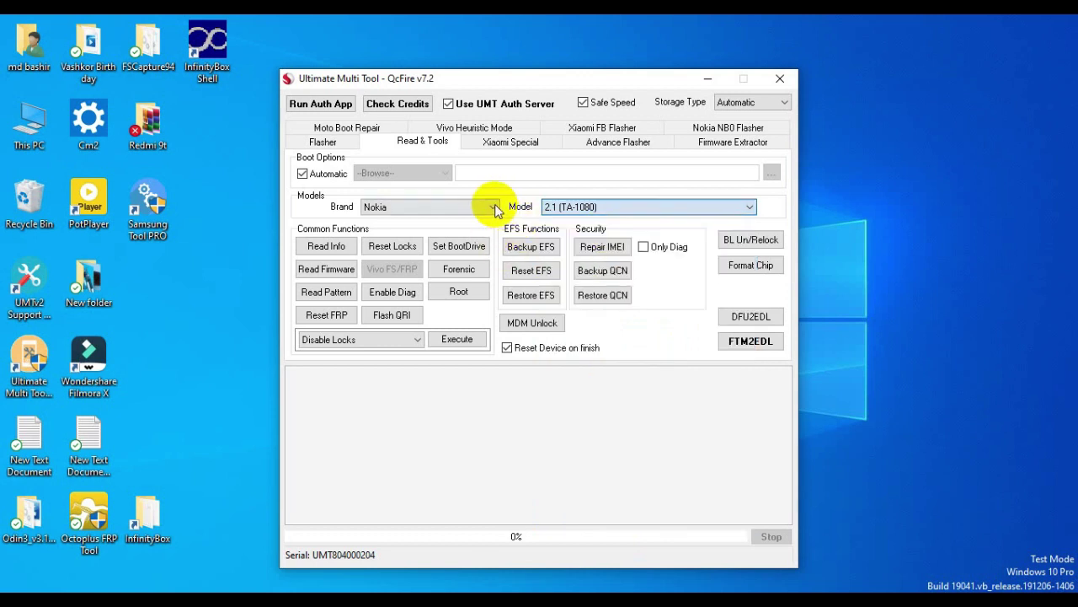
# Step: Set the brand to Symphony and check which models are offered for it
pyautogui.click(494, 206)
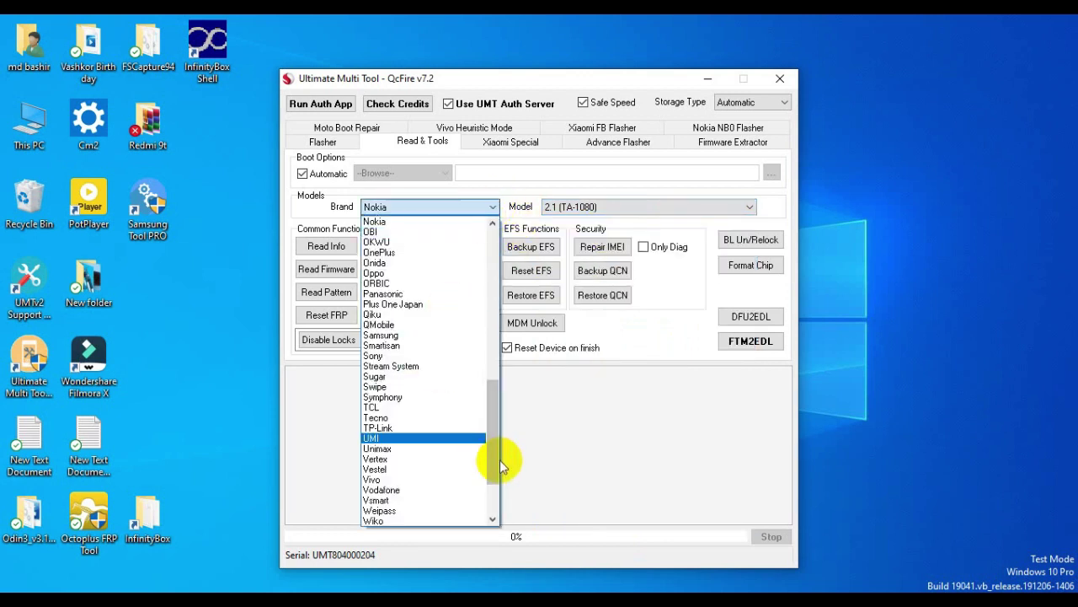
pyautogui.click(391, 397)
pyautogui.click(734, 205)
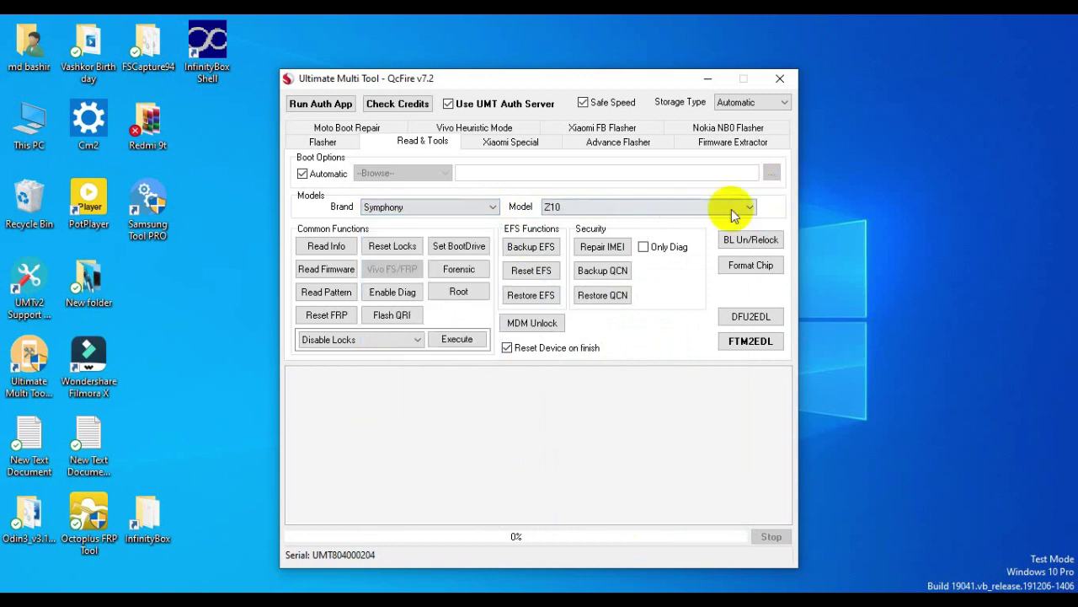
pyautogui.click(734, 204)
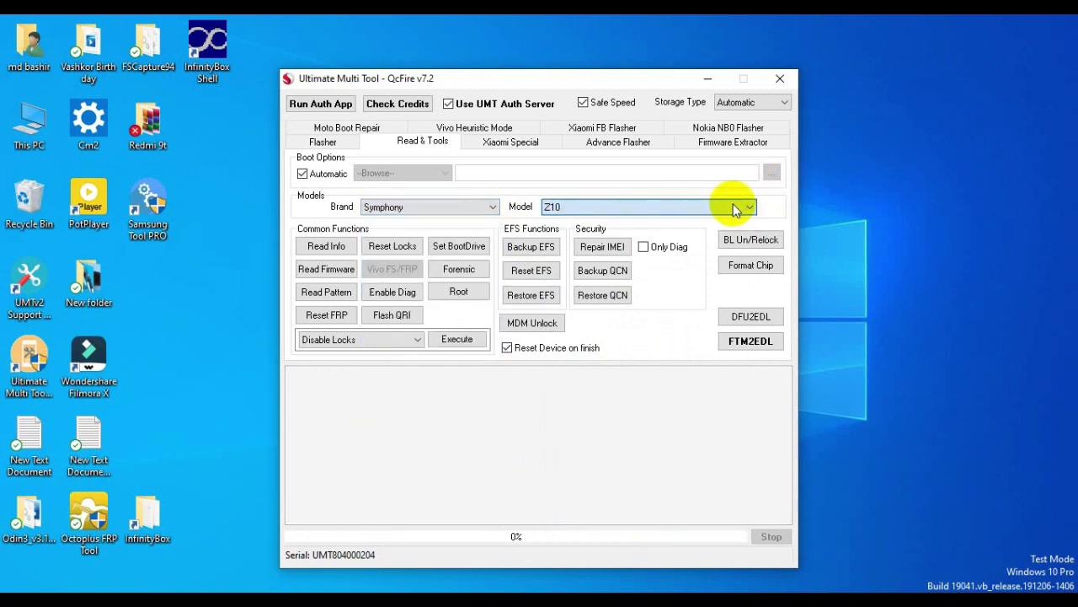
# Step: Set the brand to Huawei, browse its supported models to the end of the list, and close QcFire
pyautogui.click(492, 207)
pyautogui.moveTo(496, 446); pyautogui.dragTo(493, 413)
pyautogui.moveTo(495, 410); pyautogui.dragTo(507, 337)
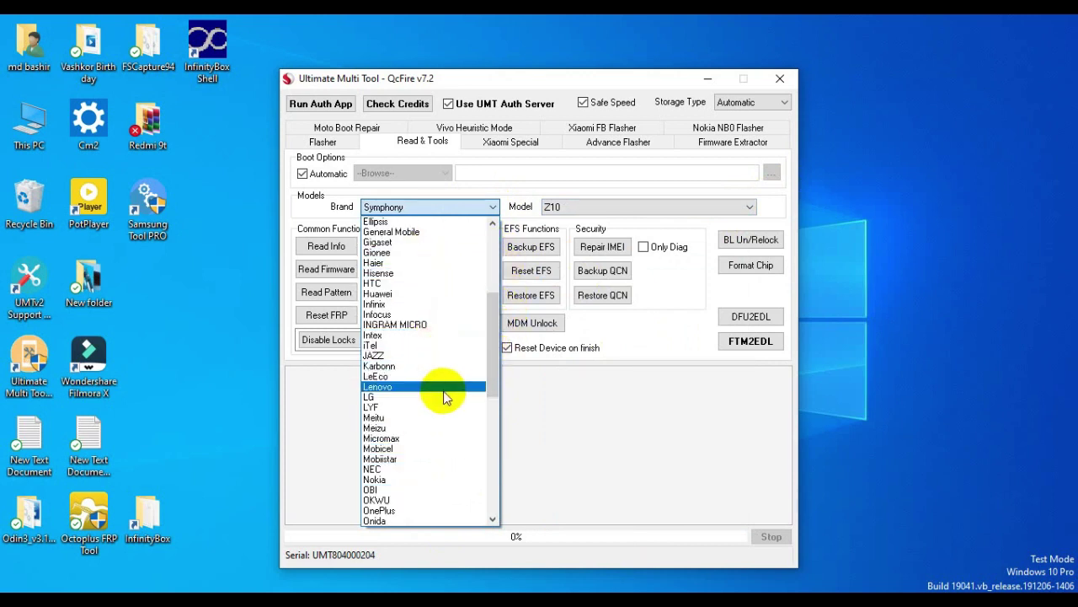
pyautogui.click(399, 295)
pyautogui.click(746, 207)
pyautogui.moveTo(752, 246); pyautogui.dragTo(752, 465)
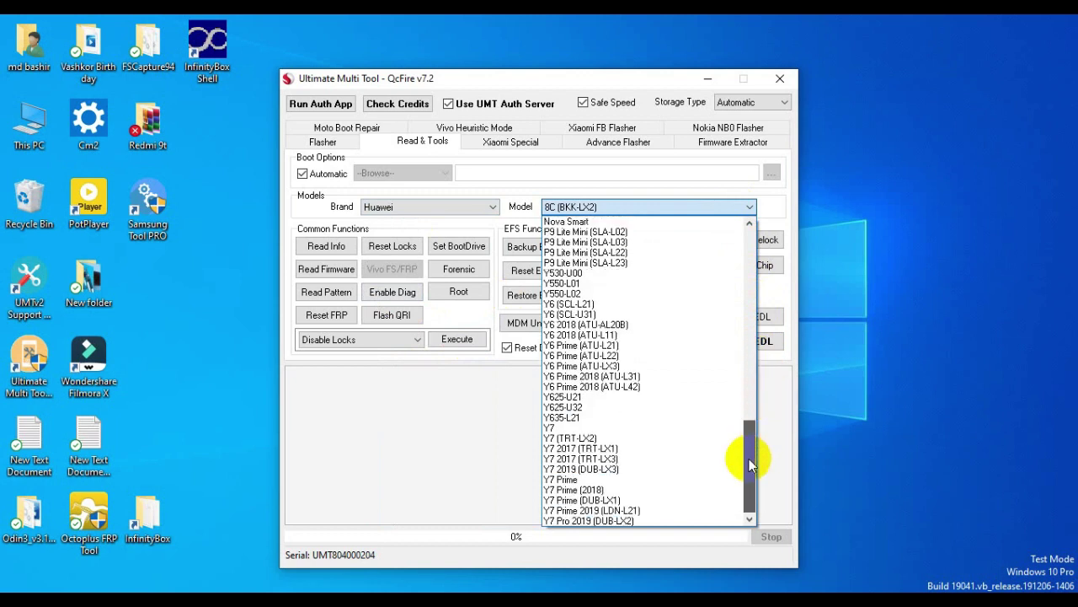
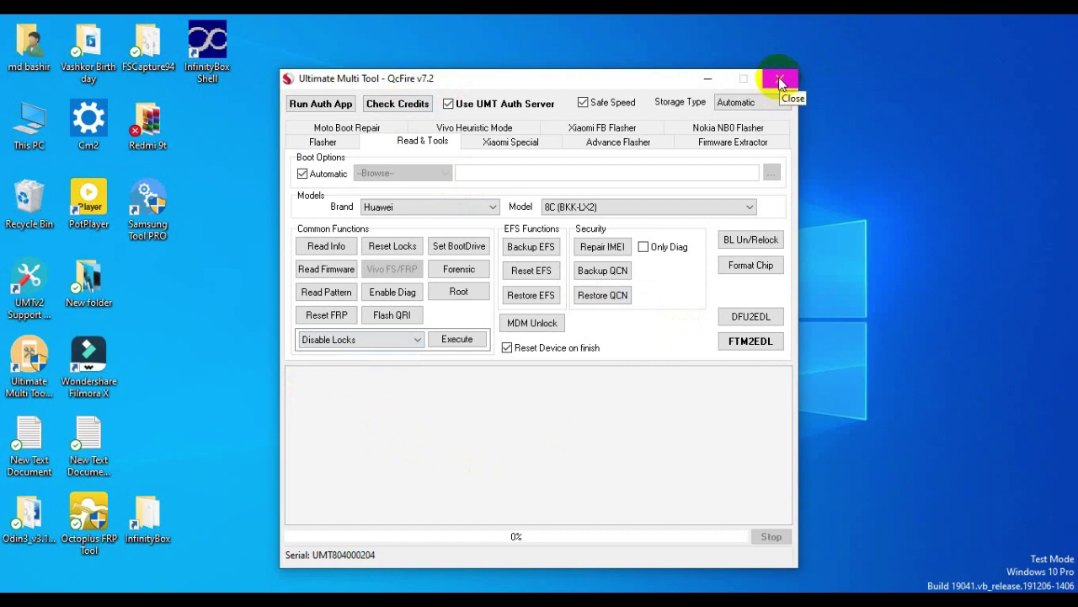
pyautogui.click(780, 80)
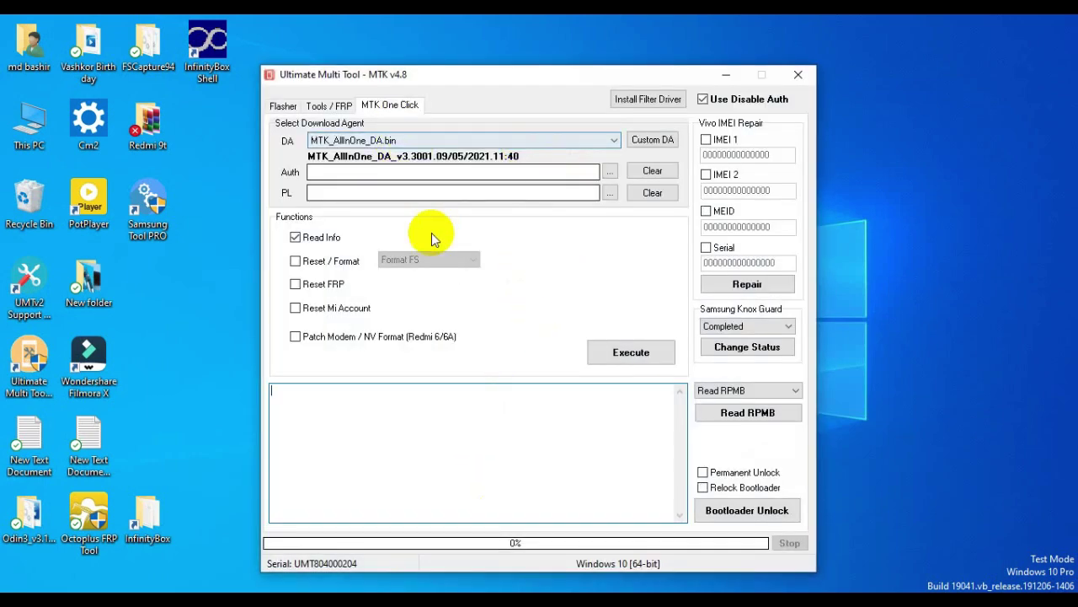
# Step: In Ultimate Multi Tool - MTK, show the Tools / FRP functions and browse the list of supported brands
pyautogui.click(324, 107)
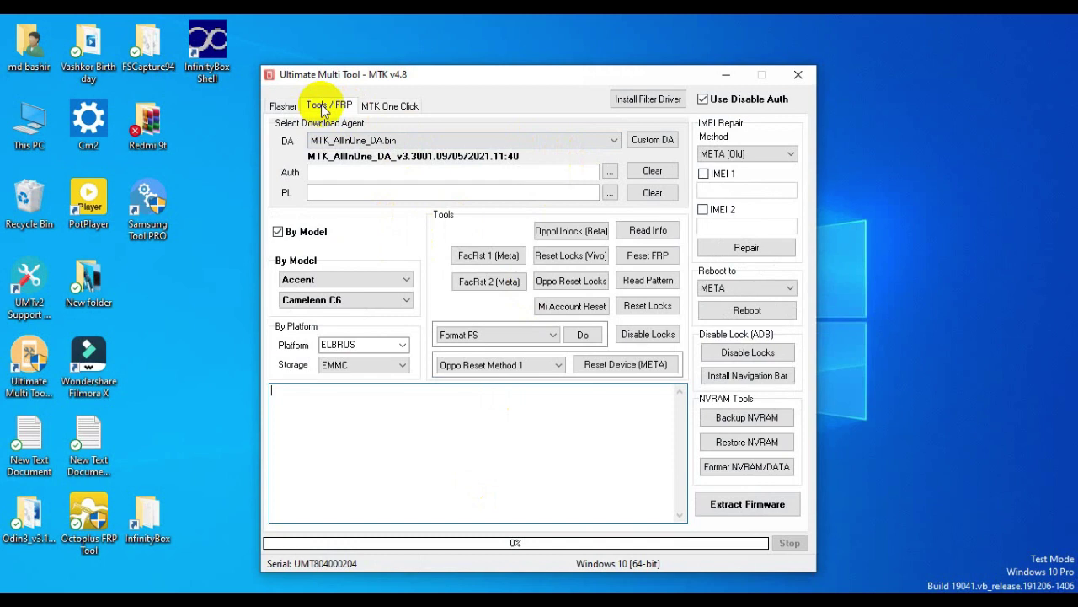
pyautogui.click(407, 279)
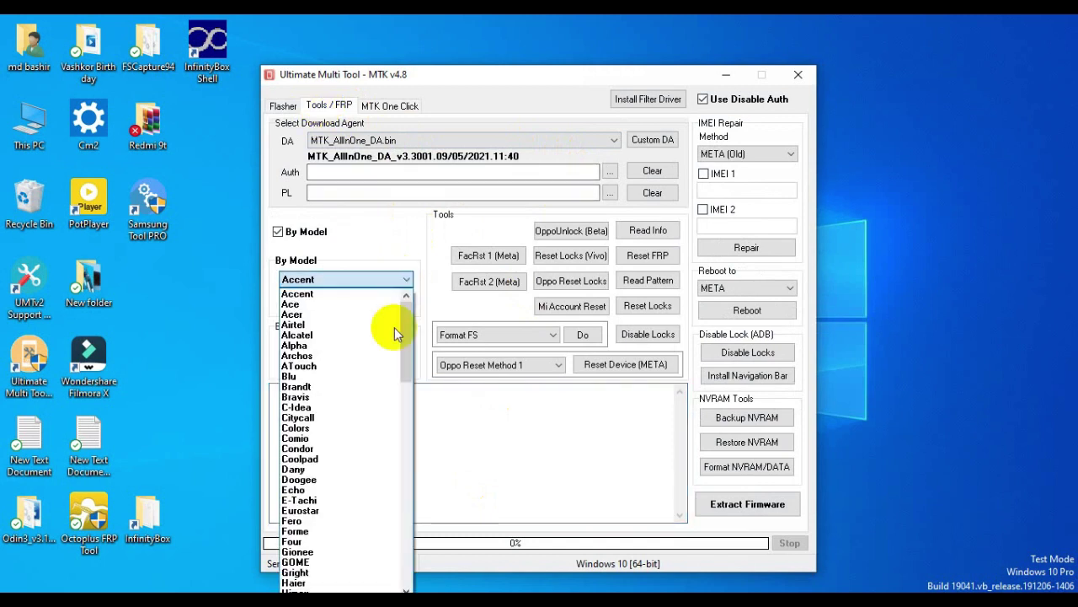
pyautogui.moveTo(408, 316); pyautogui.dragTo(425, 486)
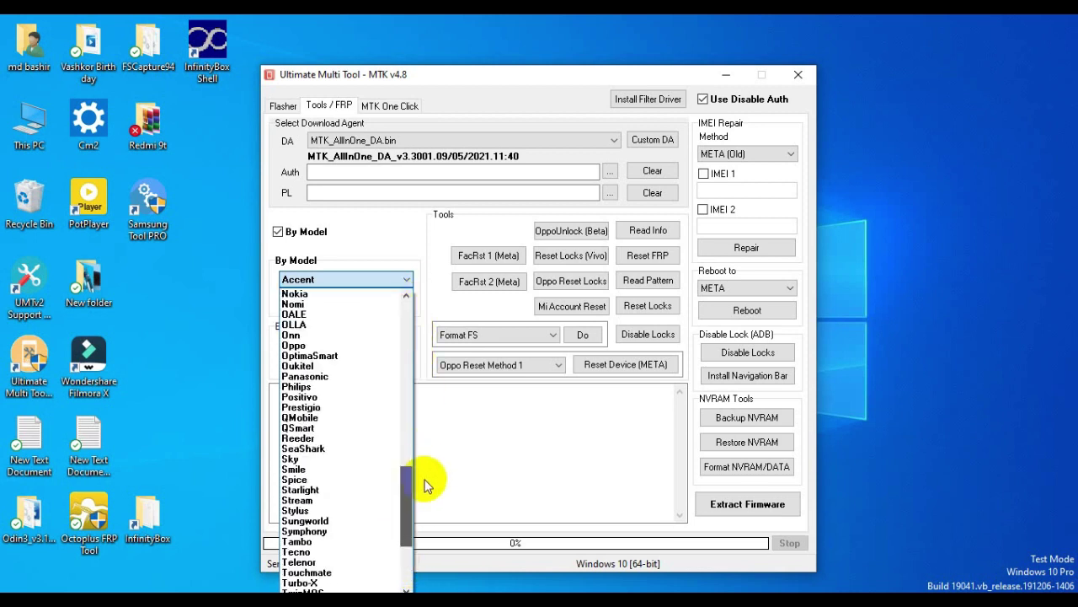
pyautogui.click(560, 74)
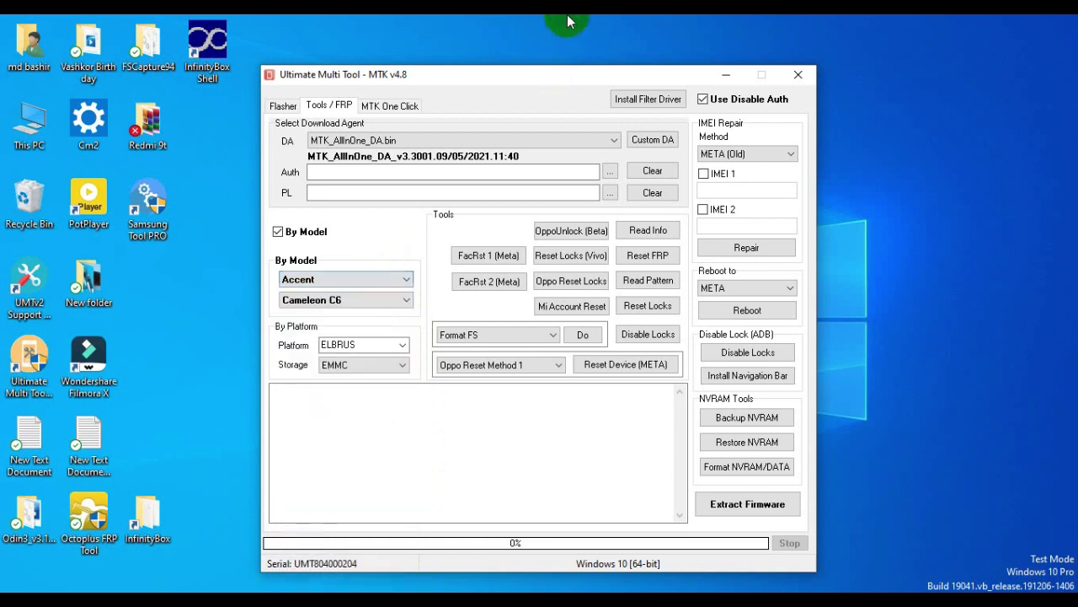
# Step: Move the MTK window higher on the desktop, set the brand to Xiaomi and examine its supported models
pyautogui.moveTo(560, 84); pyautogui.dragTo(568, 35)
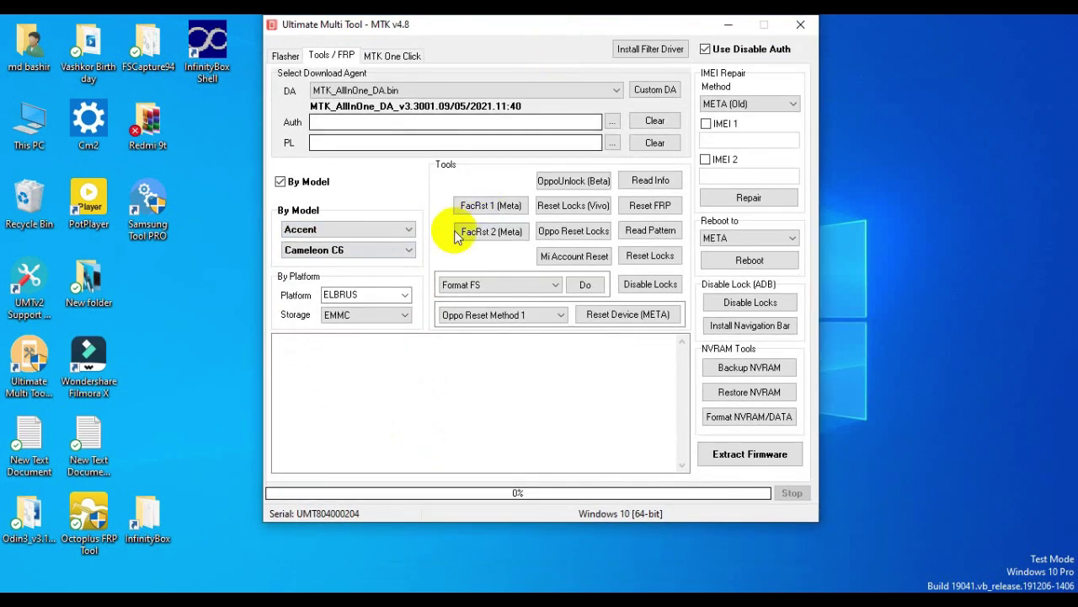
pyautogui.click(408, 230)
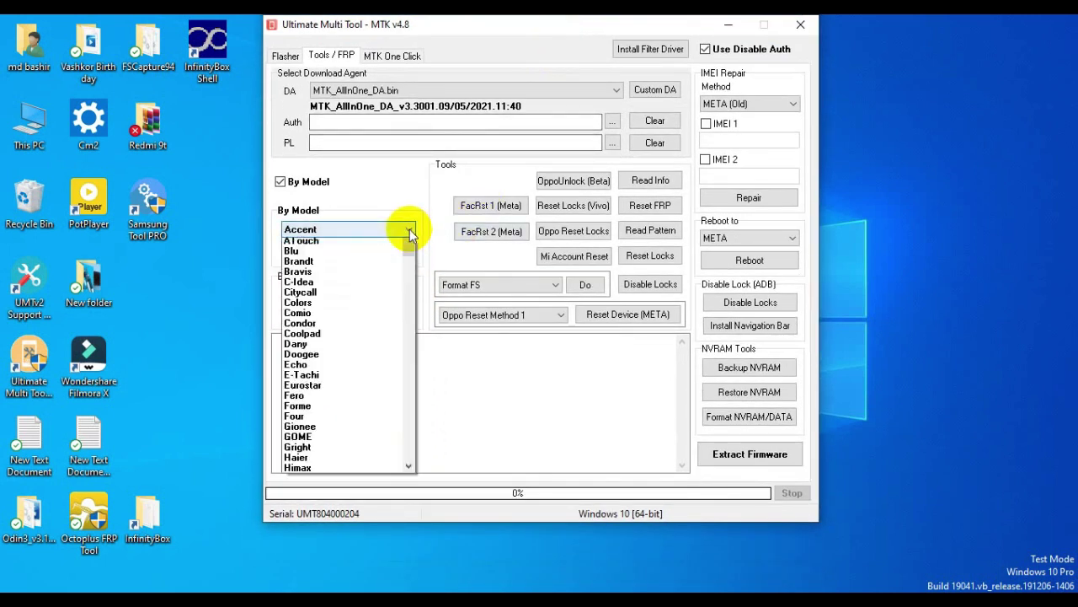
pyautogui.moveTo(412, 285); pyautogui.dragTo(411, 494)
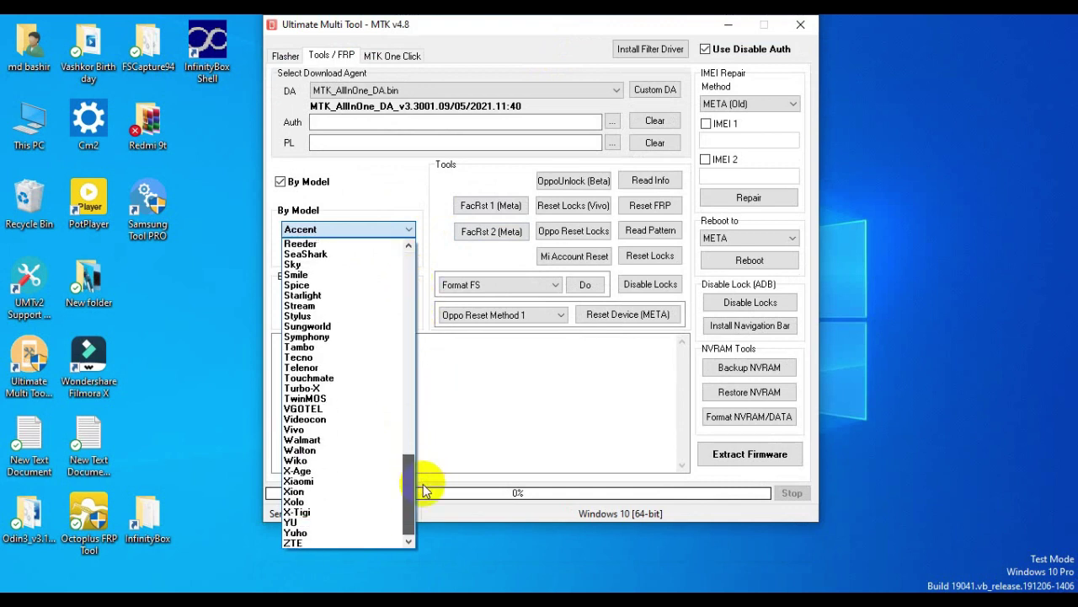
pyautogui.click(299, 481)
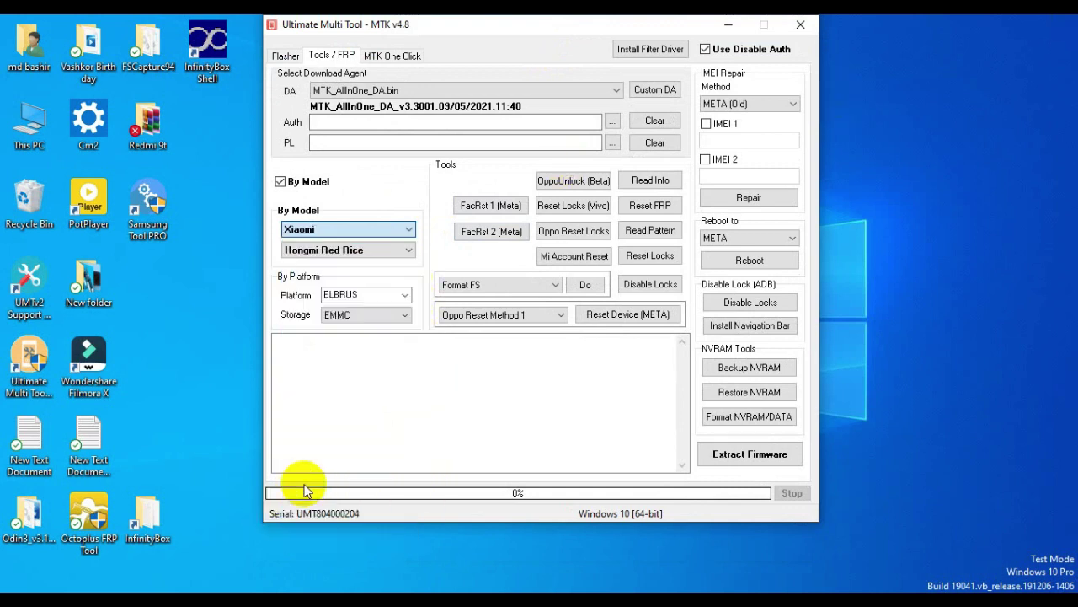
pyautogui.click(409, 253)
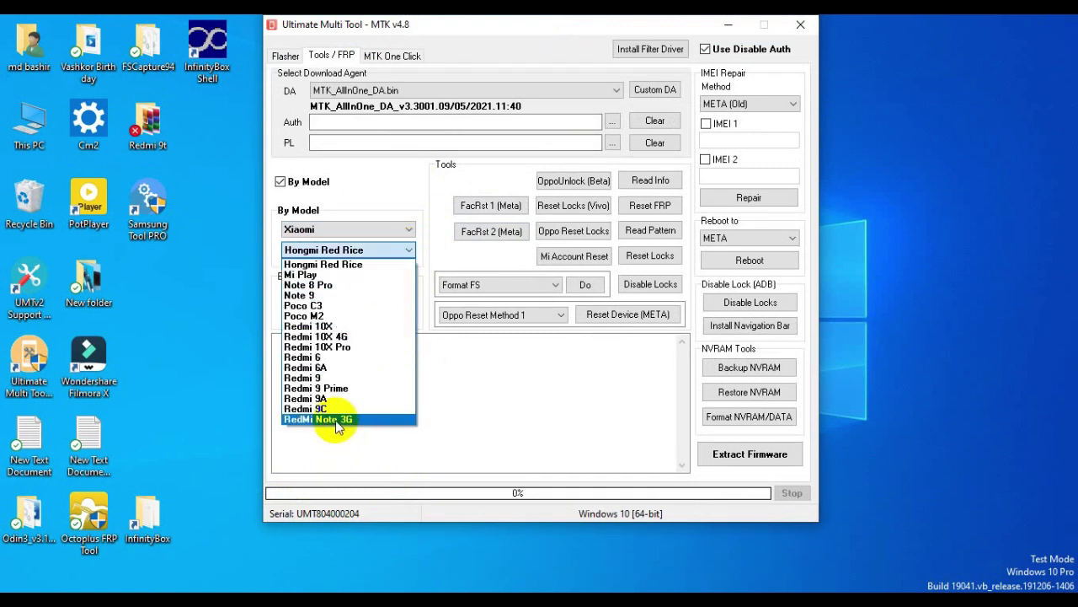
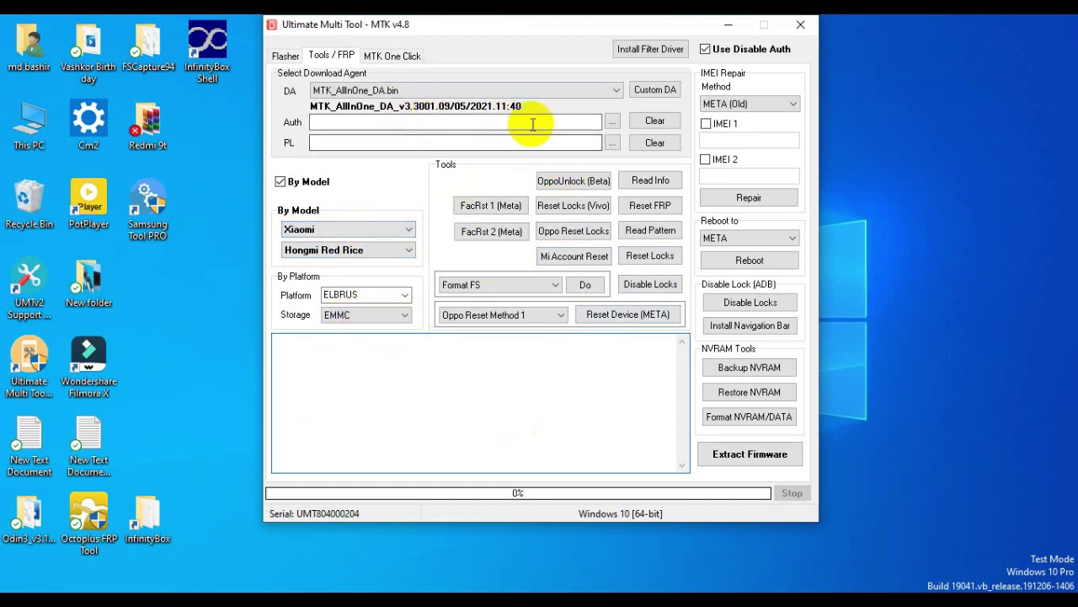
# Step: Set the MTK brand to Symphony and examine its supported models, leaving the model selection as it is
pyautogui.click(408, 229)
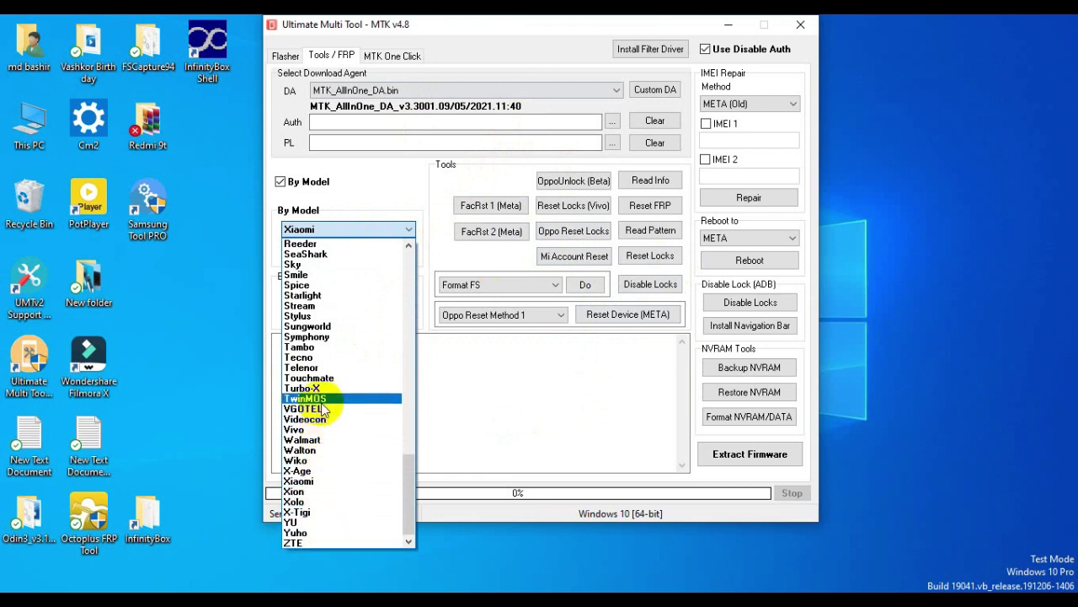
pyautogui.click(333, 337)
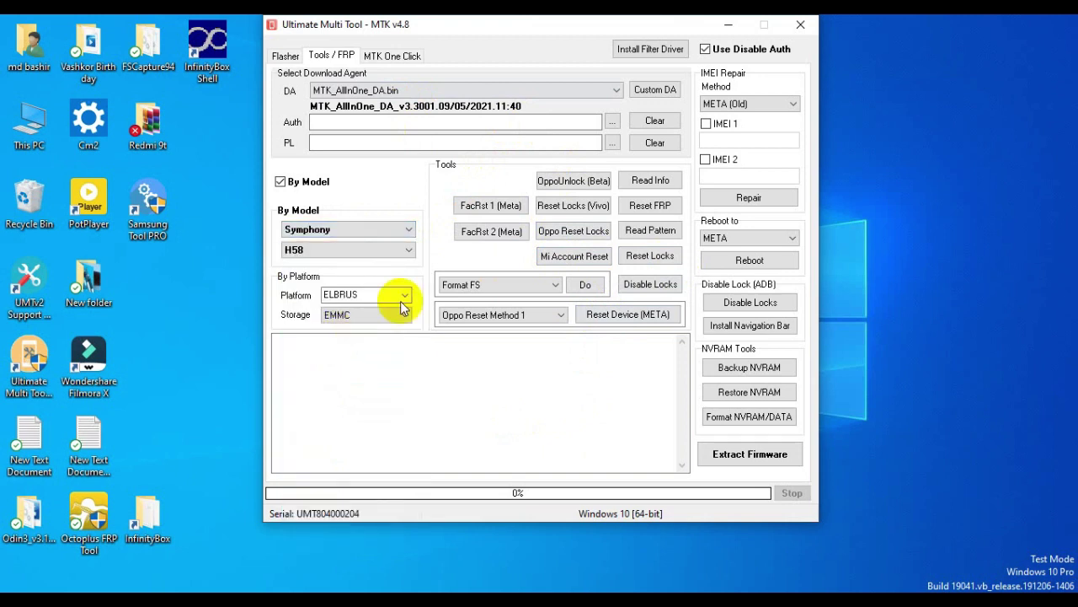
pyautogui.click(407, 251)
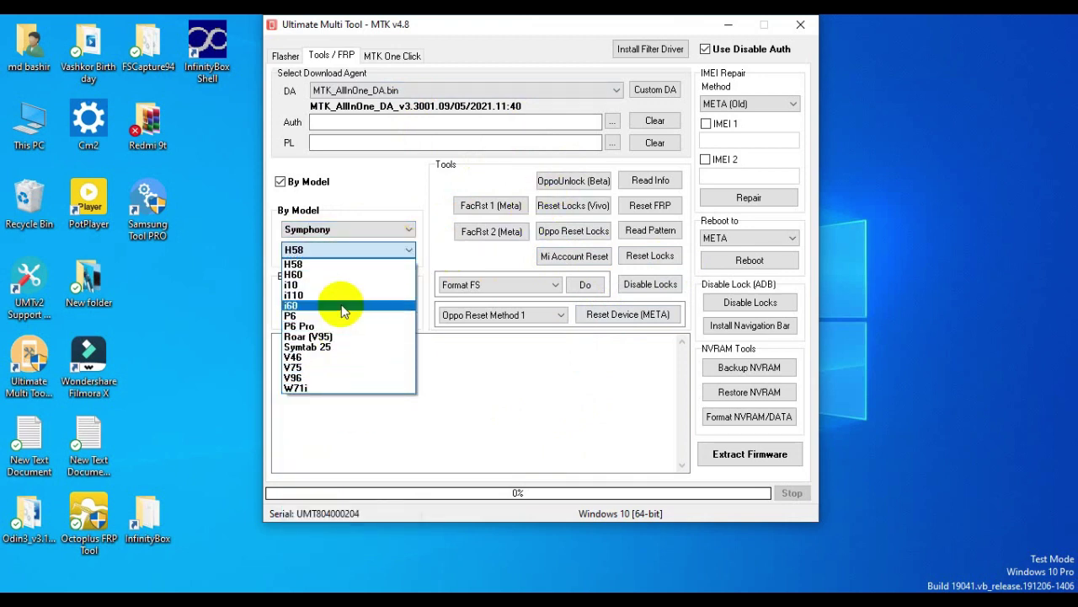
pyautogui.click(461, 443)
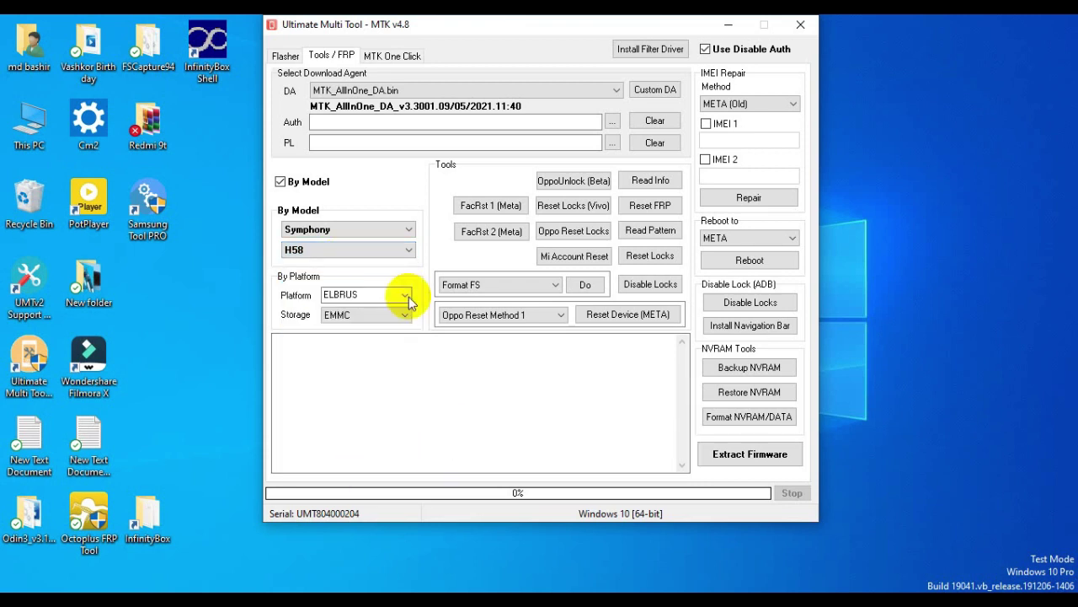
# Step: Set the MTK brand to Nokia and examine its supported models, leaving the model selection as it is
pyautogui.click(409, 233)
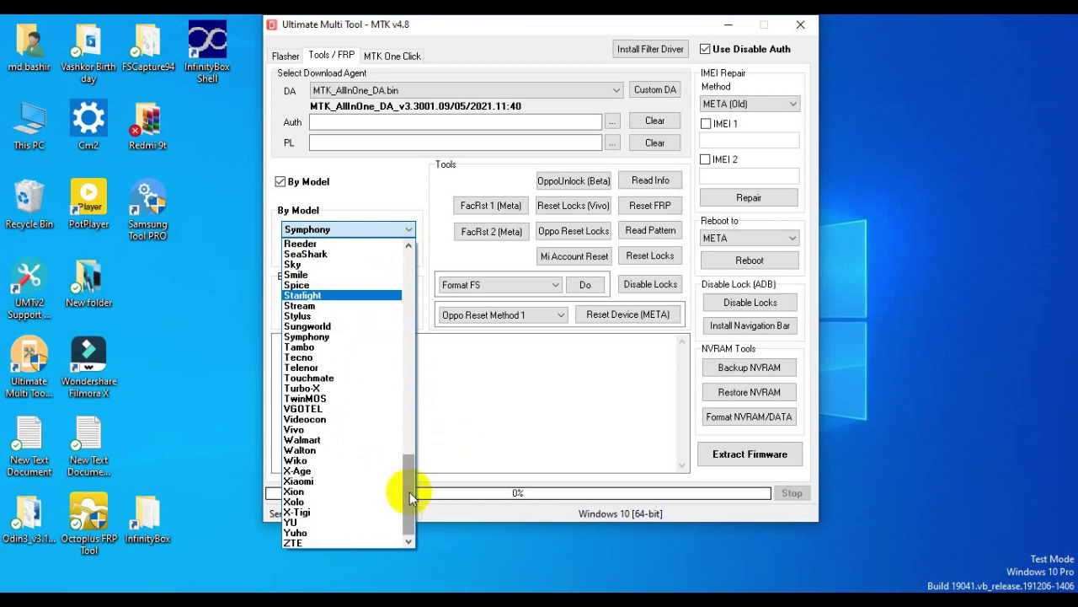
pyautogui.moveTo(410, 497); pyautogui.dragTo(411, 451)
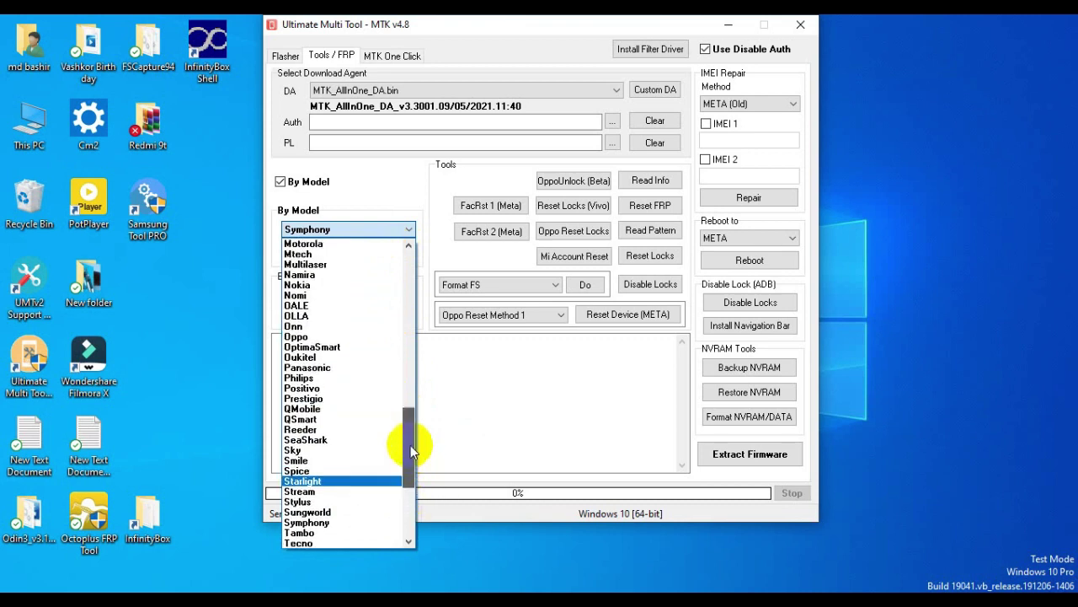
pyautogui.click(337, 285)
pyautogui.click(412, 231)
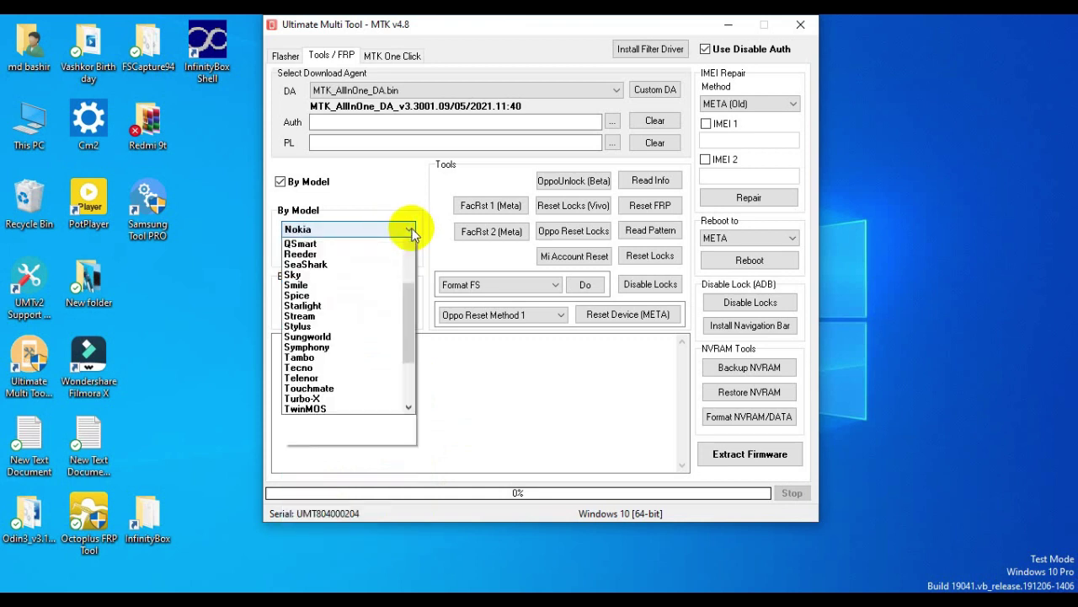
pyautogui.click(411, 231)
pyautogui.click(410, 249)
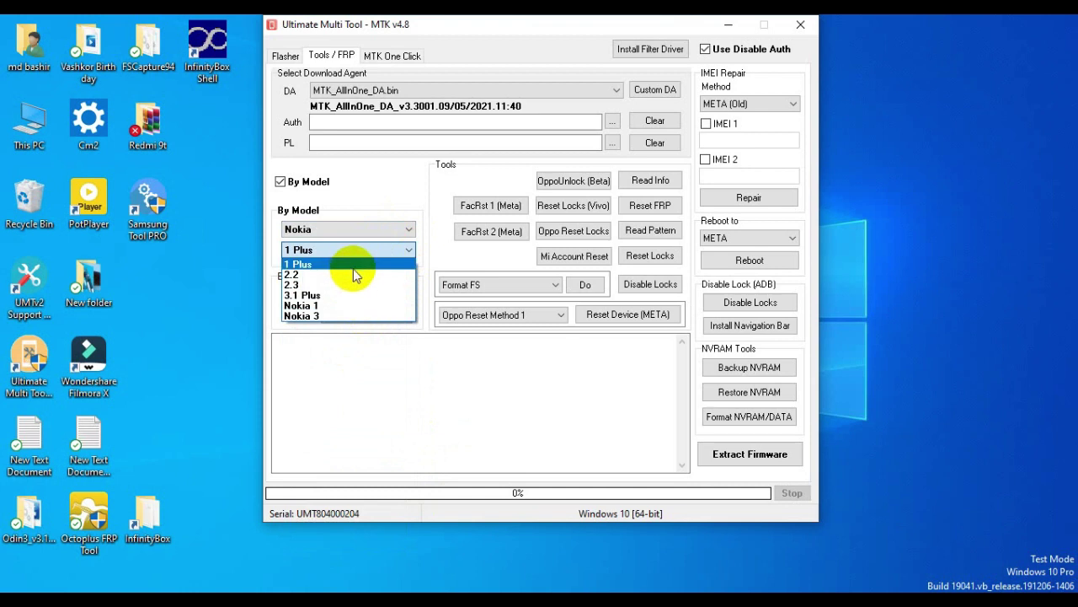
pyautogui.click(406, 413)
# Step: Set the MTK brand to Huawei, examine its supported models, and close the MTK tool
pyautogui.click(408, 233)
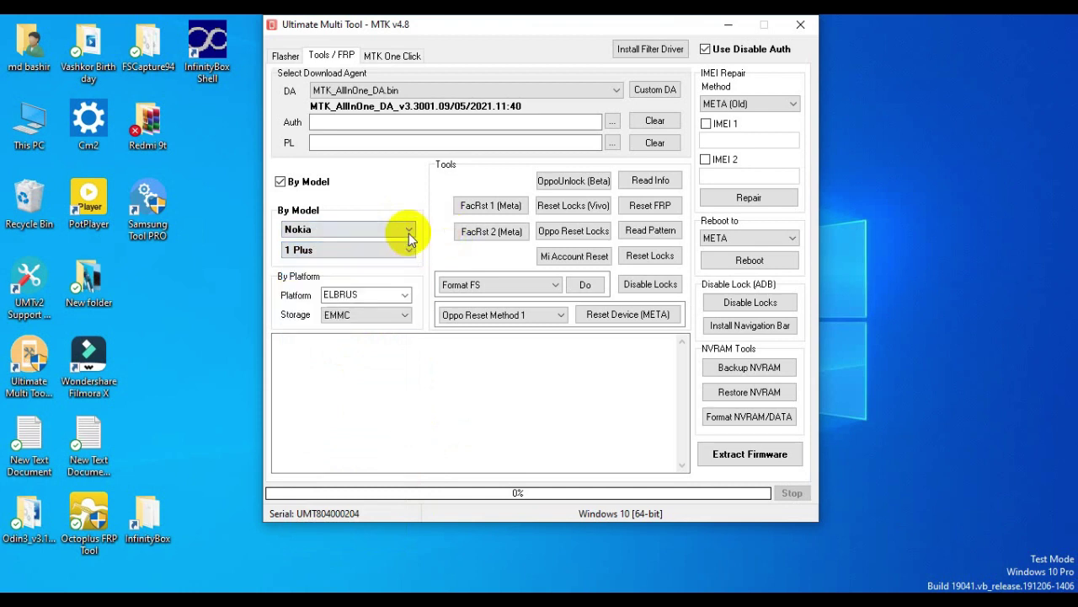
pyautogui.click(410, 232)
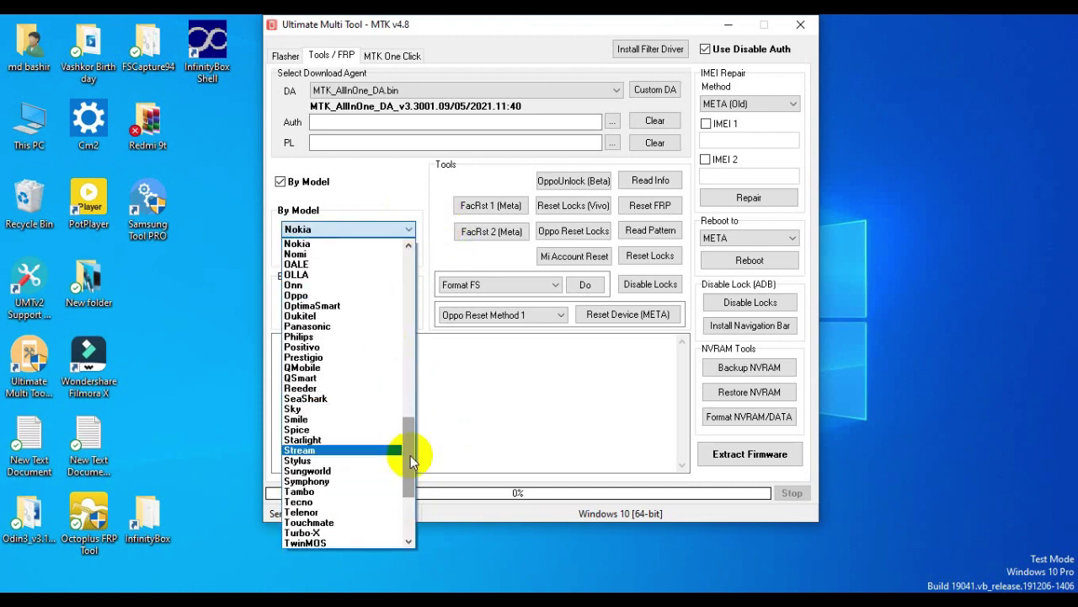
pyautogui.scroll(2, 337, 358)
pyautogui.scroll(5, 337, 358)
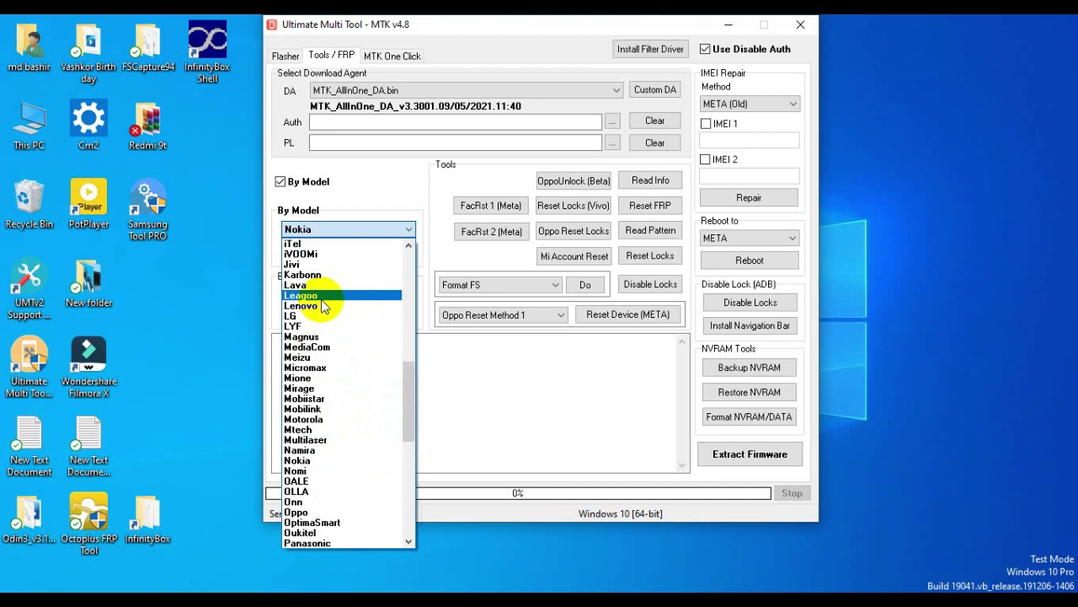
pyautogui.scroll(1, 329, 310)
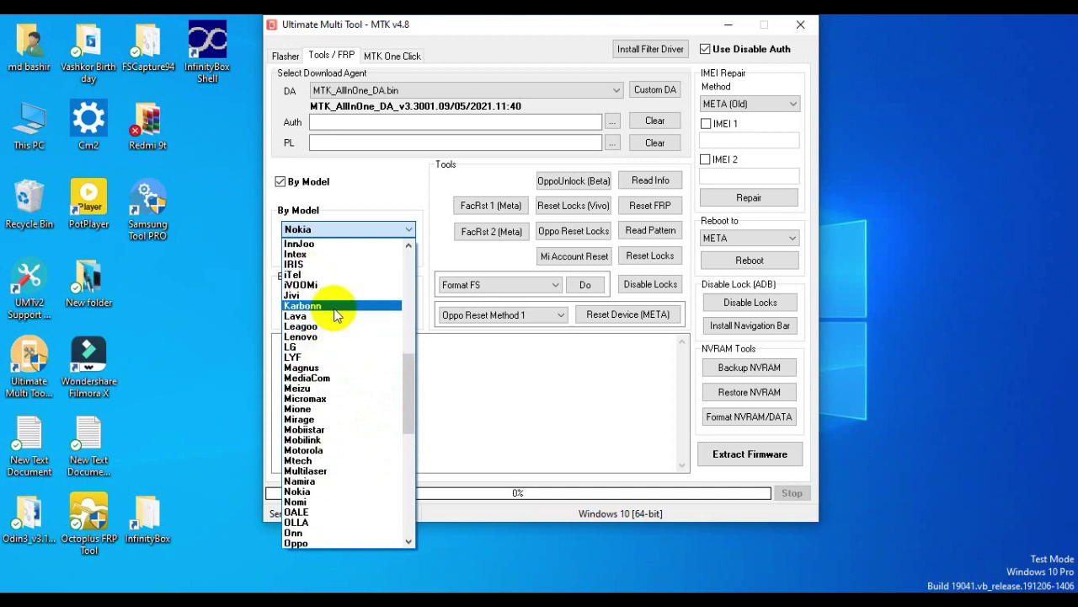
pyautogui.scroll(2, 337, 313)
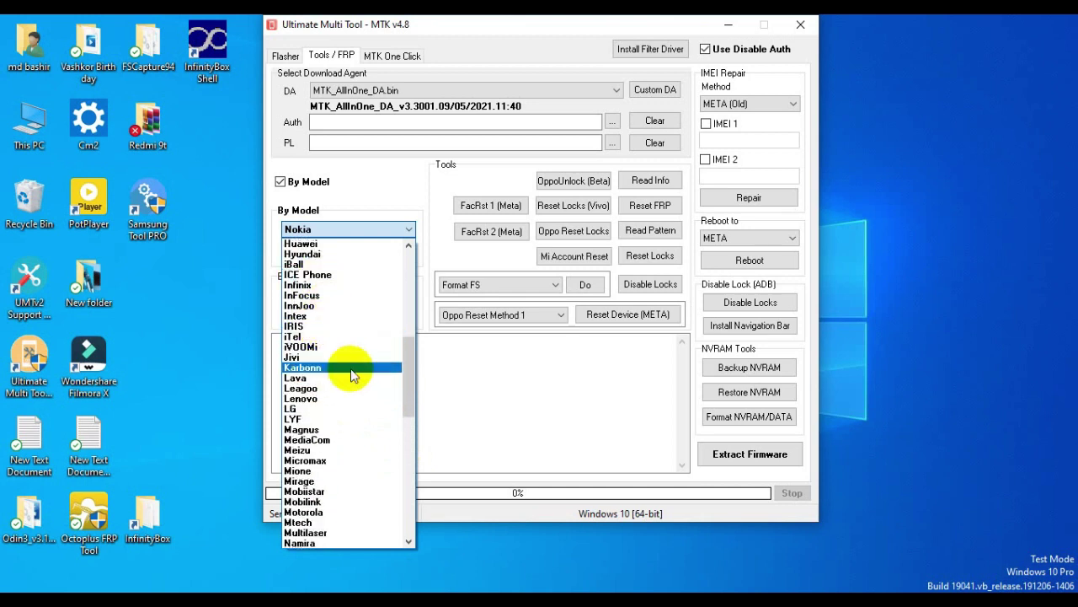
pyautogui.scroll(2, 352, 472)
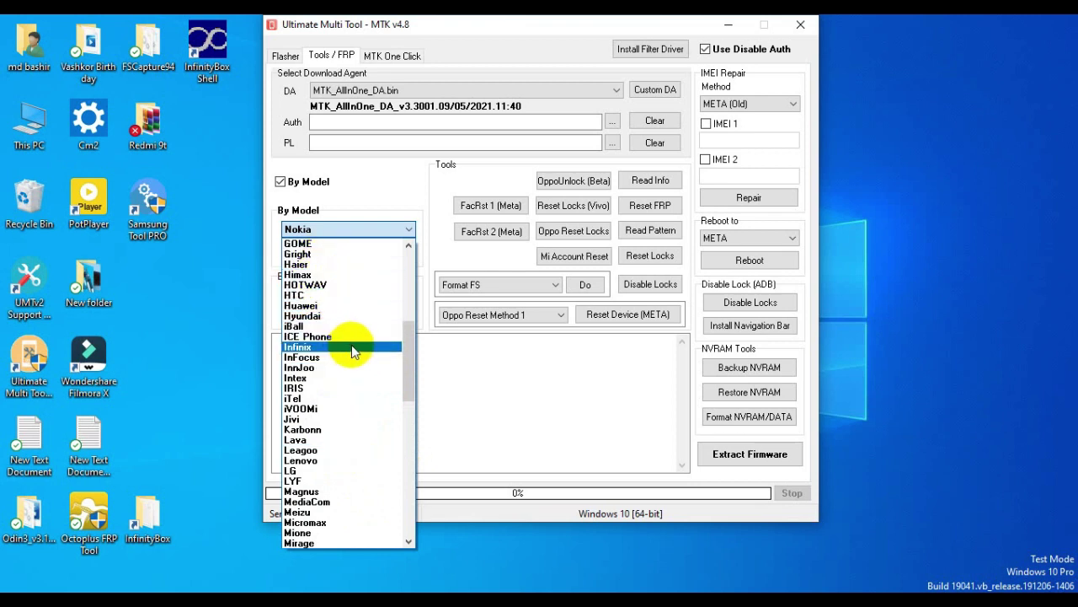
pyautogui.click(346, 306)
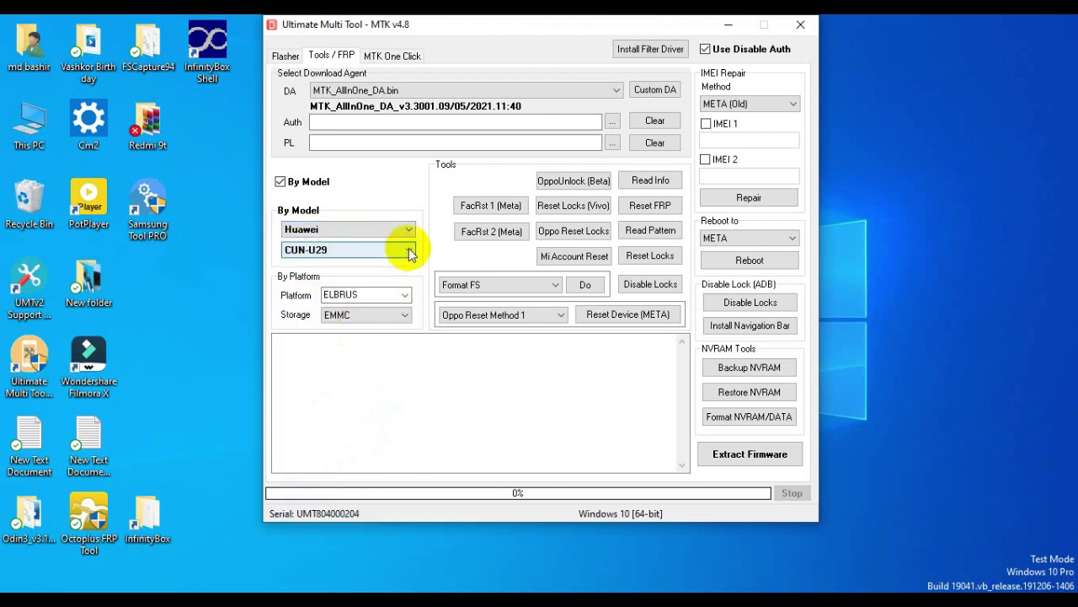
pyautogui.click(410, 250)
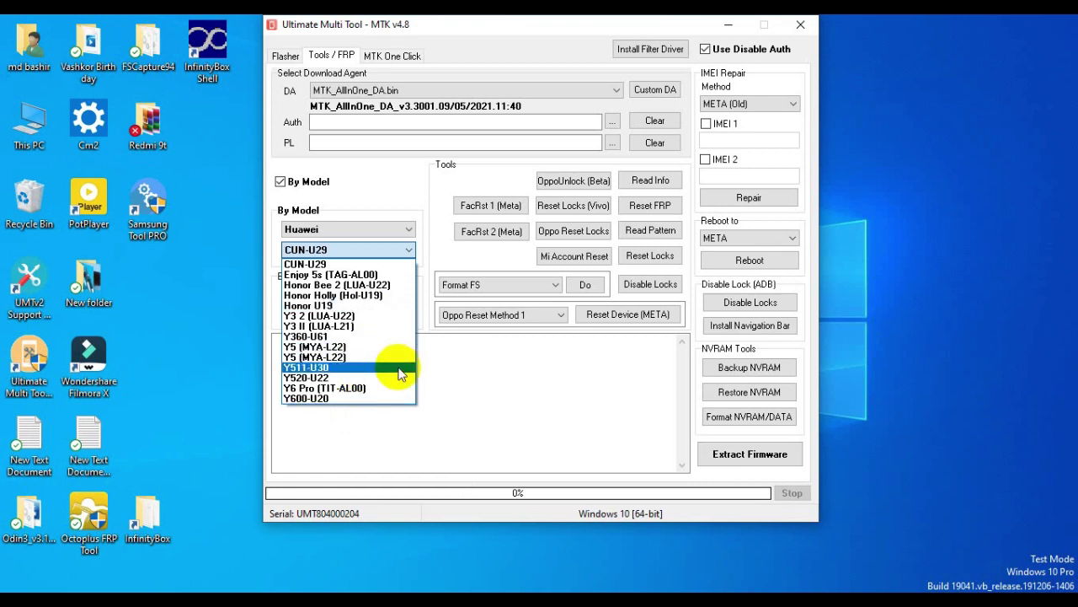
pyautogui.click(515, 407)
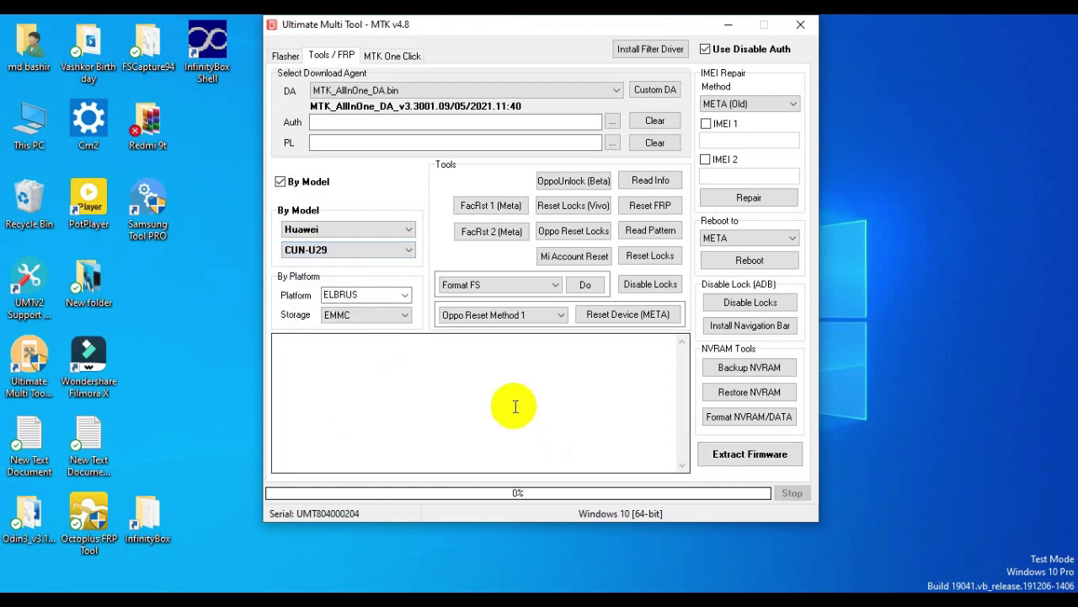
pyautogui.click(409, 250)
pyautogui.click(446, 445)
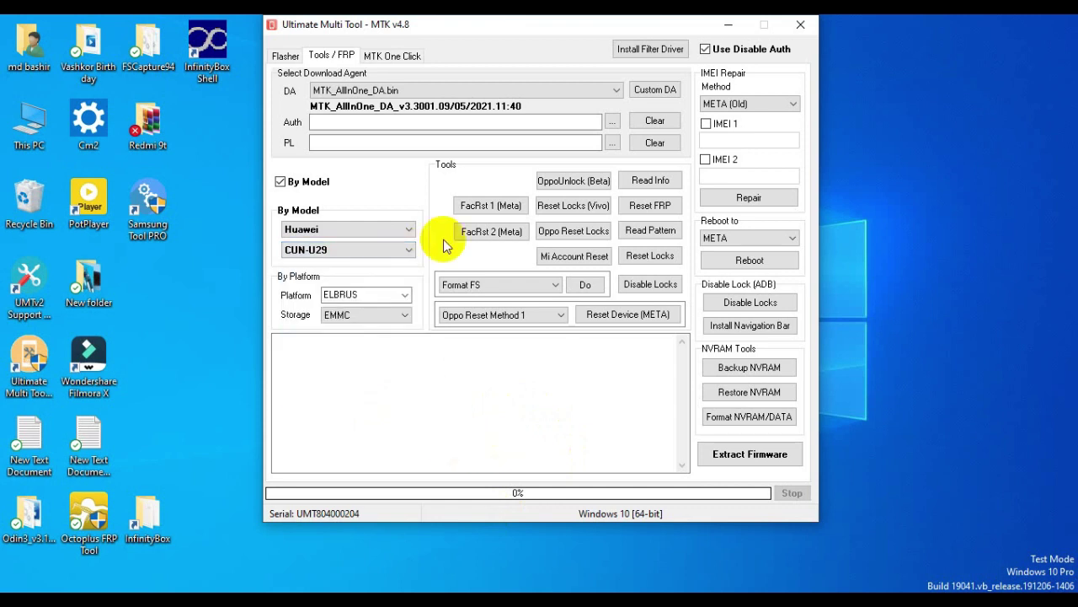
pyautogui.click(801, 25)
pyautogui.rightClick(261, 252)
pyautogui.click(326, 288)
pyautogui.rightClick(270, 251)
pyautogui.click(315, 285)
pyautogui.click(312, 270)
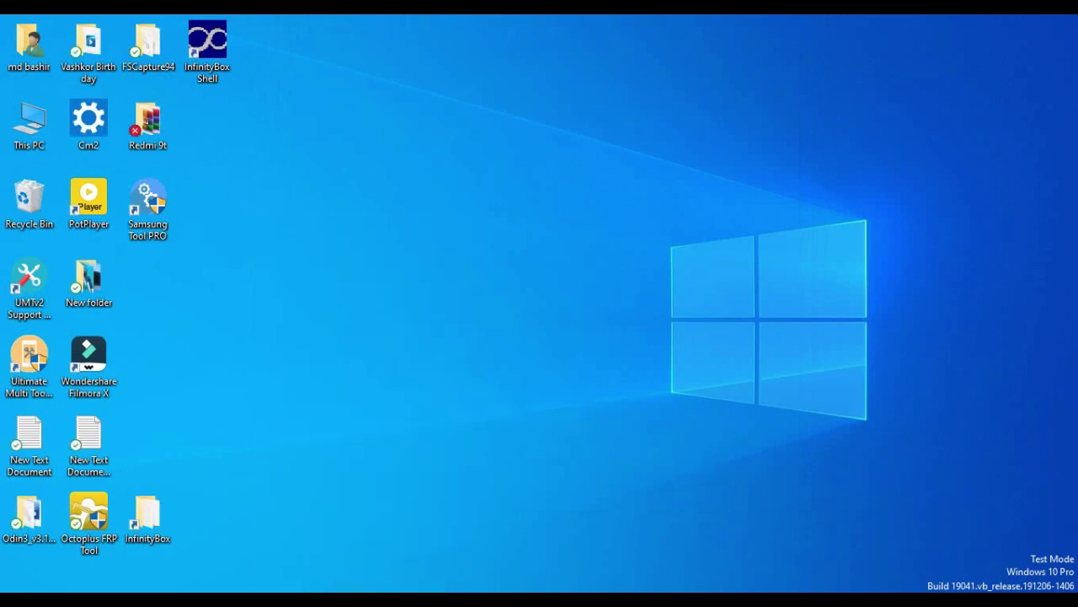
pyautogui.rightClick(345, 213)
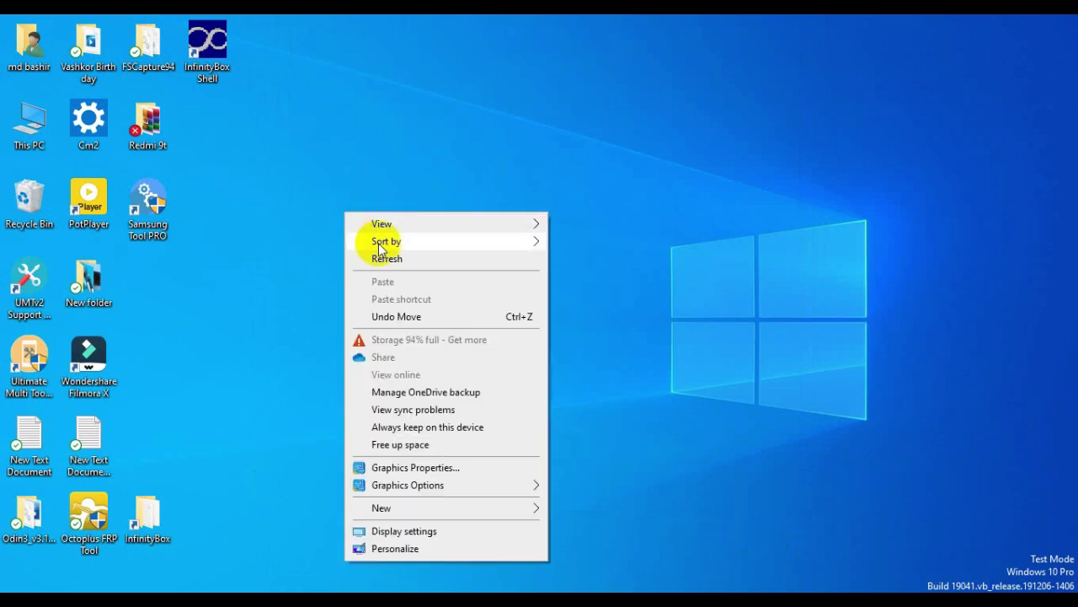
pyautogui.click(422, 258)
pyautogui.rightClick(335, 163)
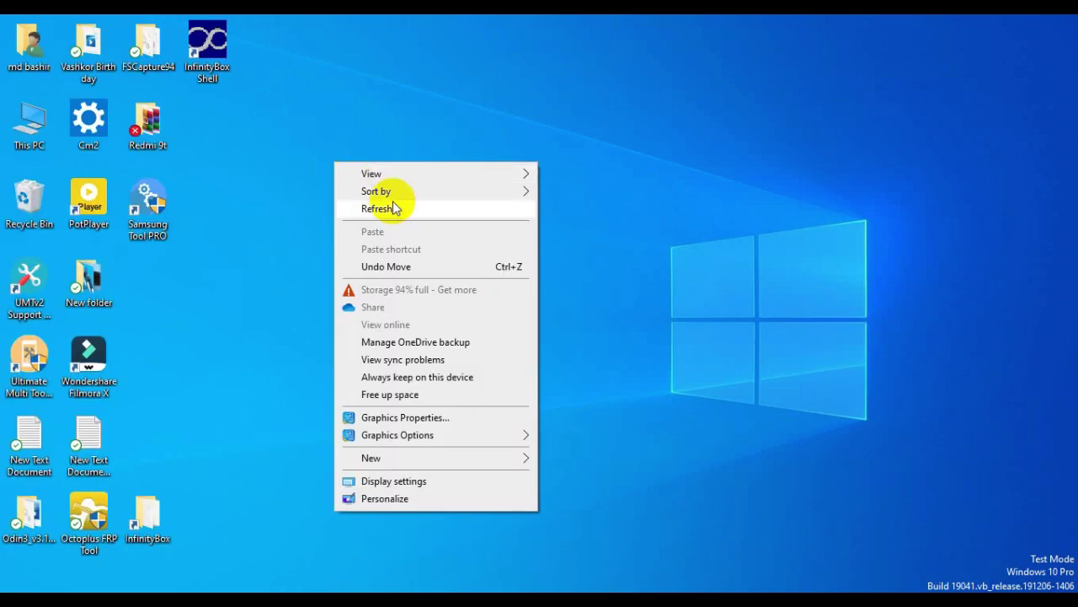
pyautogui.click(417, 211)
pyautogui.rightClick(290, 150)
pyautogui.click(360, 202)
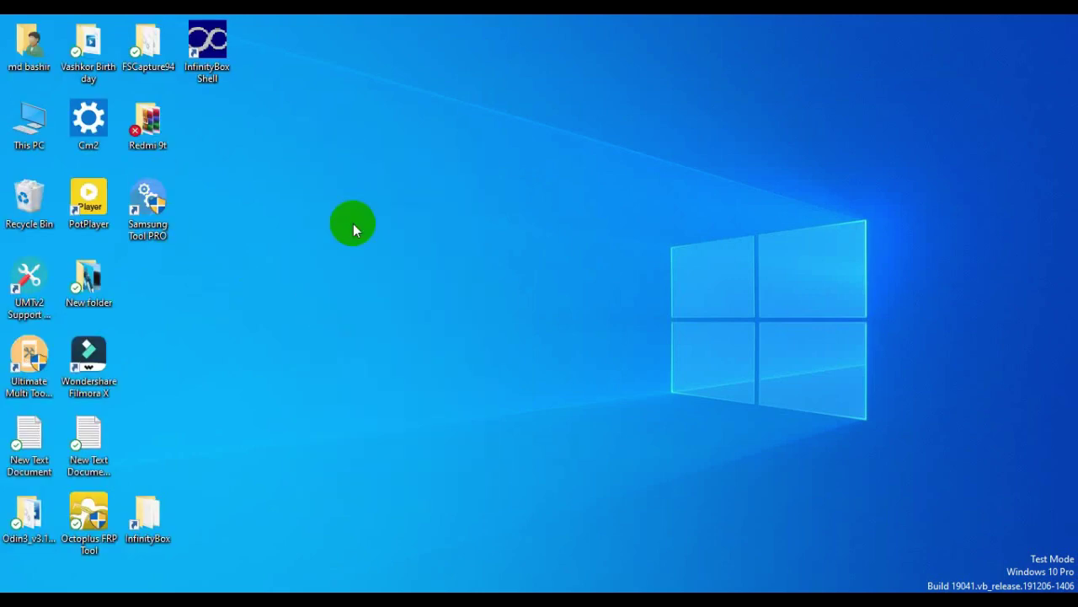
pyautogui.rightClick(323, 139)
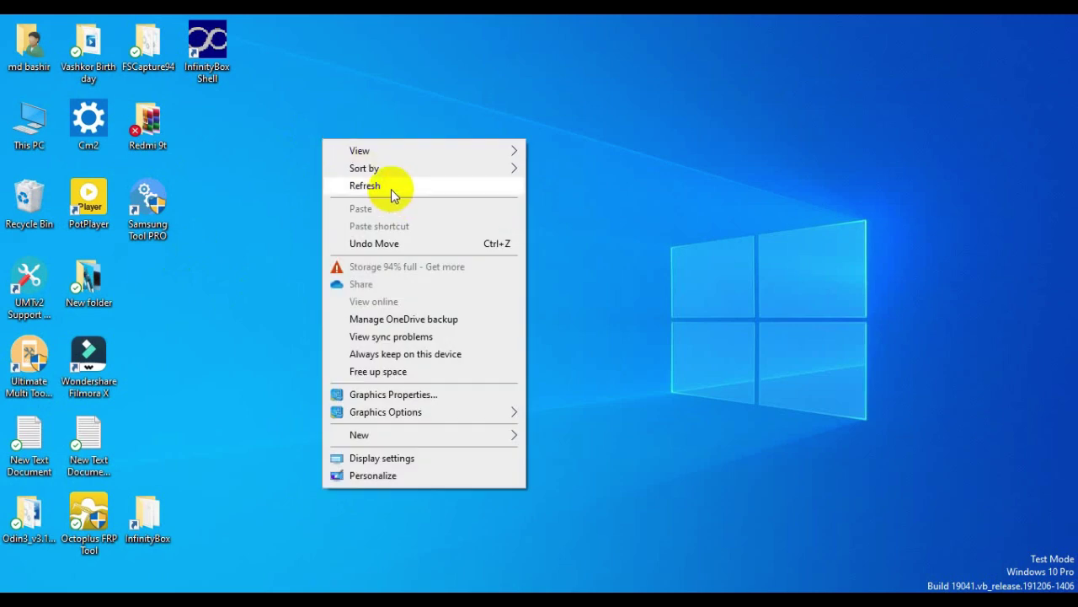
pyautogui.click(391, 188)
pyautogui.rightClick(317, 130)
pyautogui.click(397, 179)
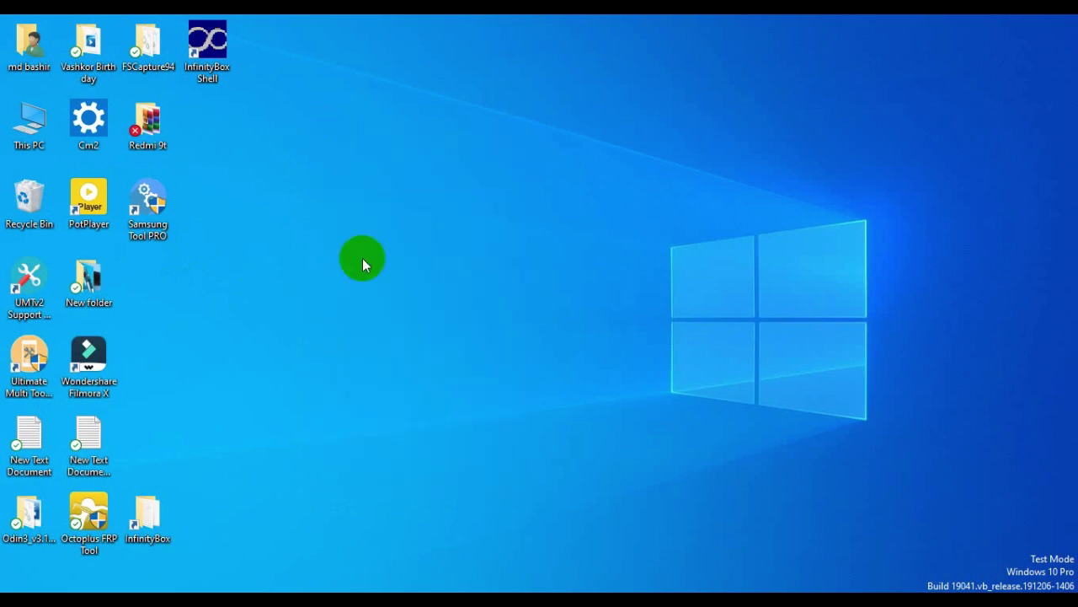
pyautogui.rightClick(364, 260)
pyautogui.click(452, 248)
pyautogui.rightClick(303, 111)
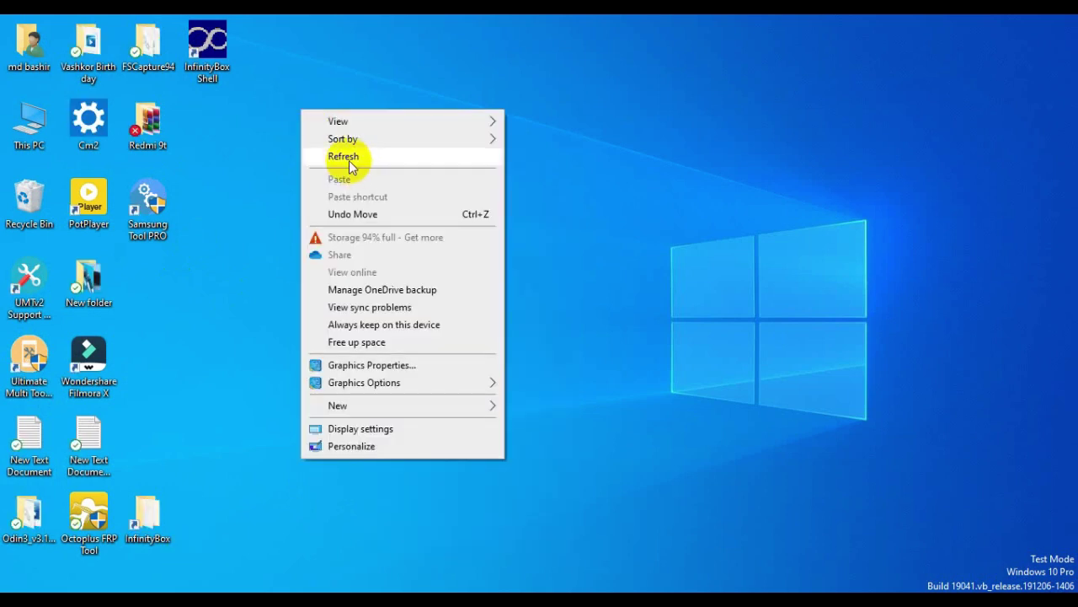
pyautogui.click(348, 157)
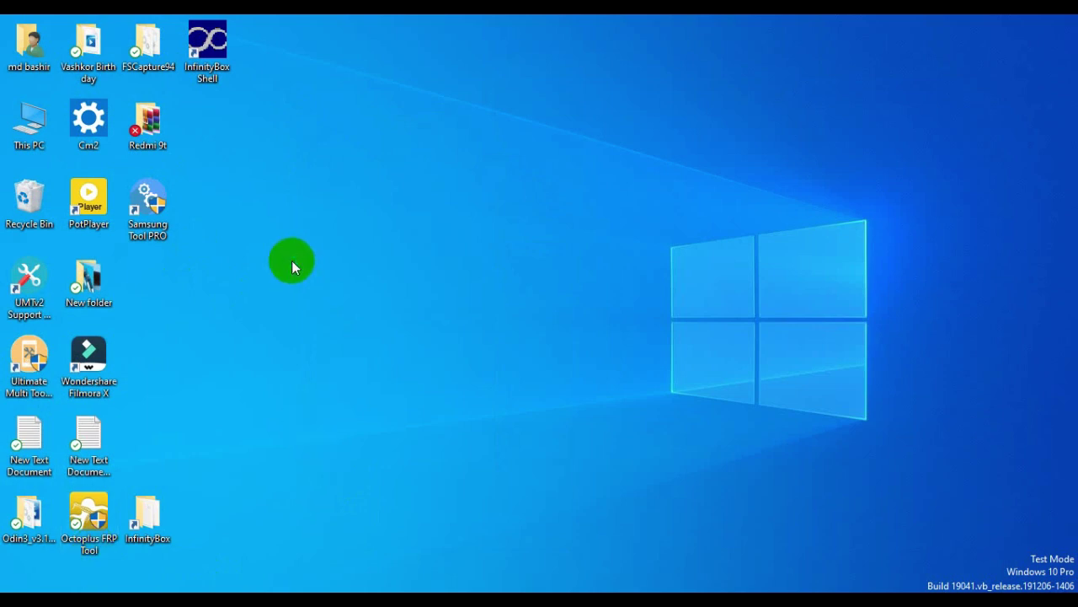
pyautogui.rightClick(291, 260)
pyautogui.click(368, 299)
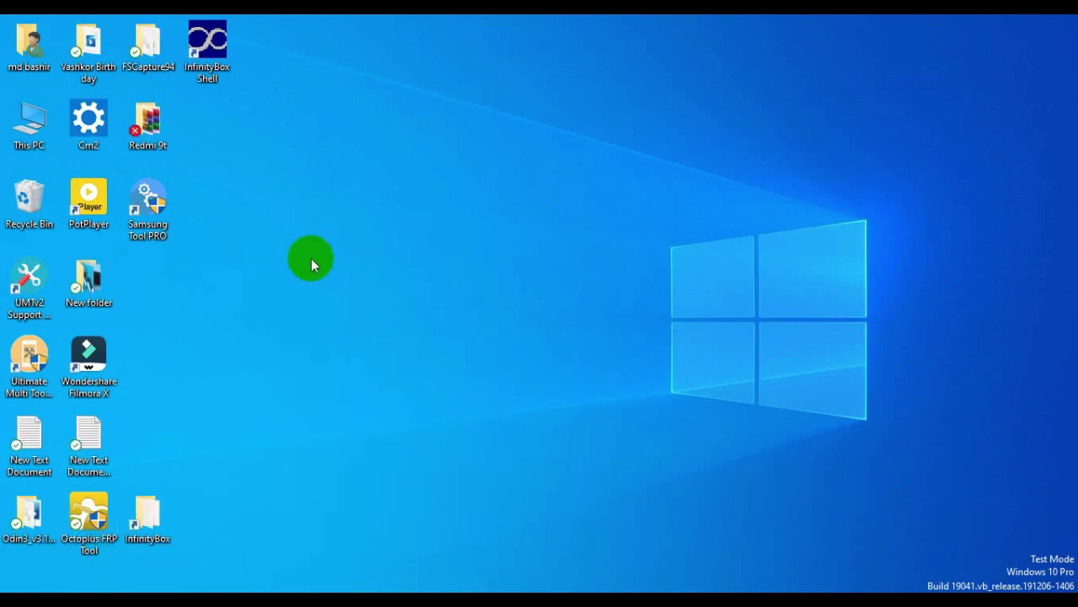
pyautogui.rightClick(304, 150)
pyautogui.click(385, 196)
pyautogui.rightClick(321, 169)
pyautogui.click(384, 214)
pyautogui.rightClick(321, 148)
pyautogui.click(380, 196)
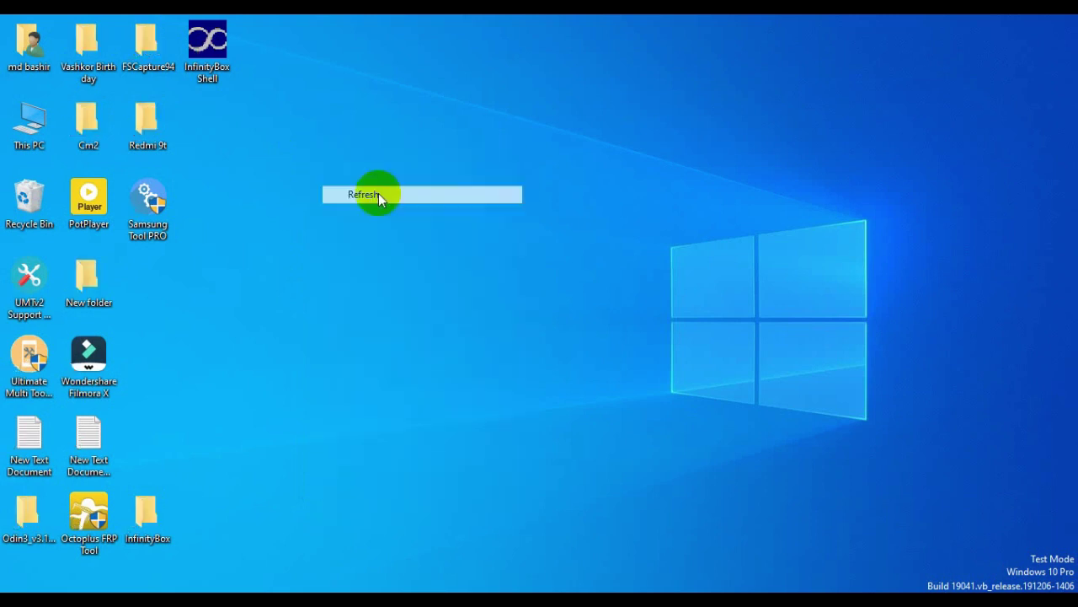
pyautogui.rightClick(331, 137)
pyautogui.click(411, 184)
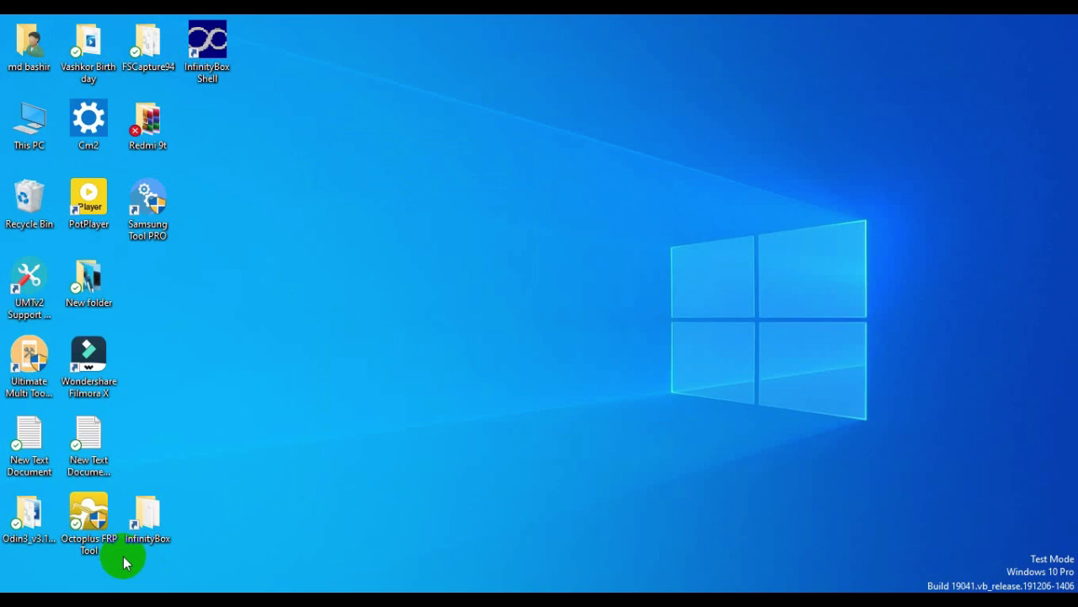
pyautogui.rightClick(306, 348)
pyautogui.click(366, 291)
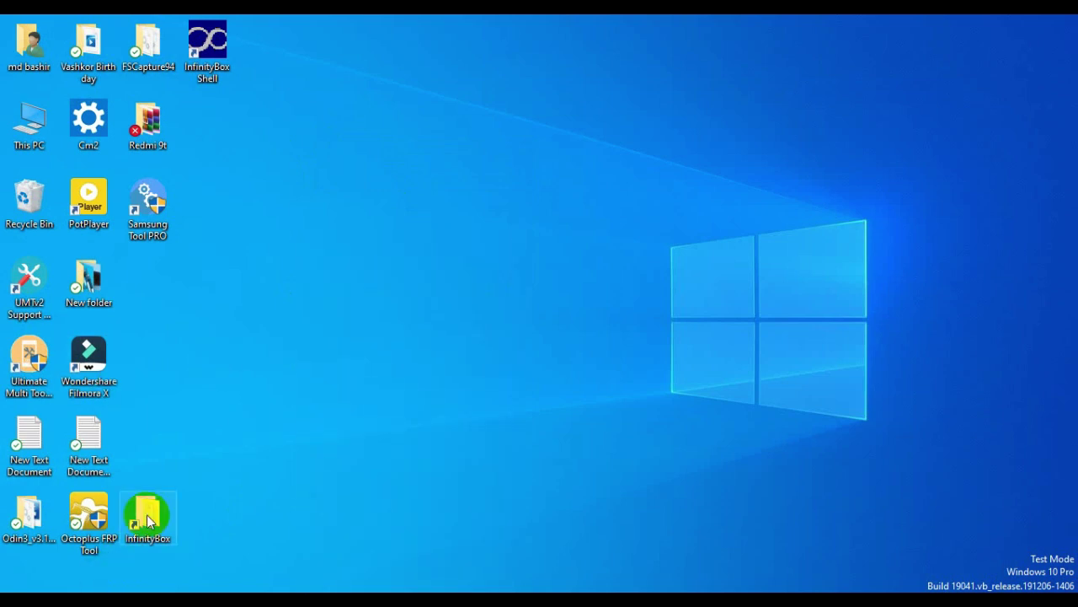
pyautogui.rightClick(291, 291)
pyautogui.click(365, 294)
# Step: Launch Octoplus FRP Tool from the desktop with administrator rights
pyautogui.click(85, 554)
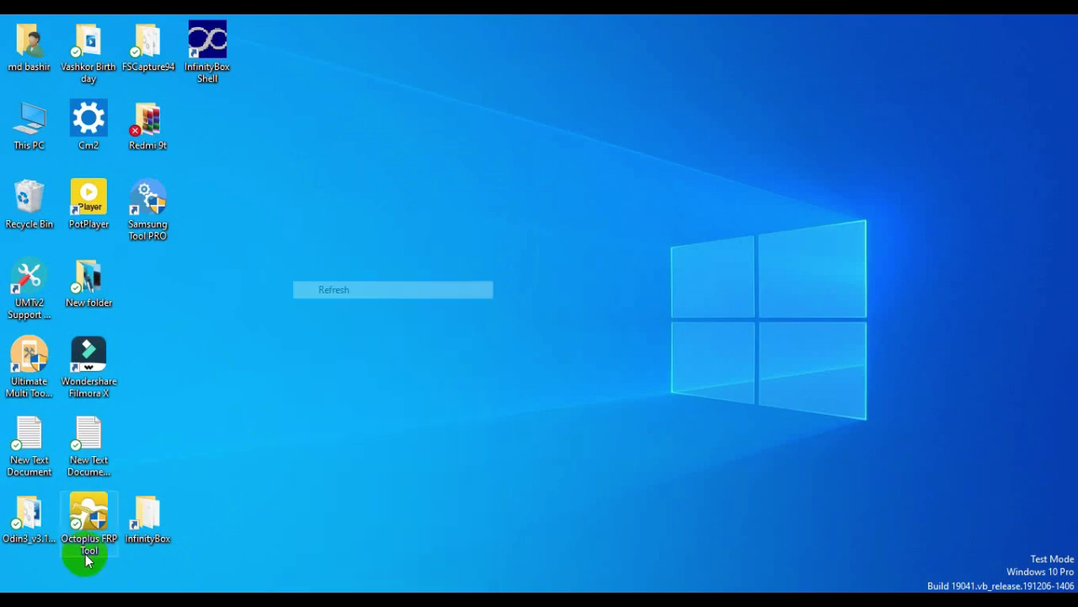
pyautogui.rightClick(87, 514)
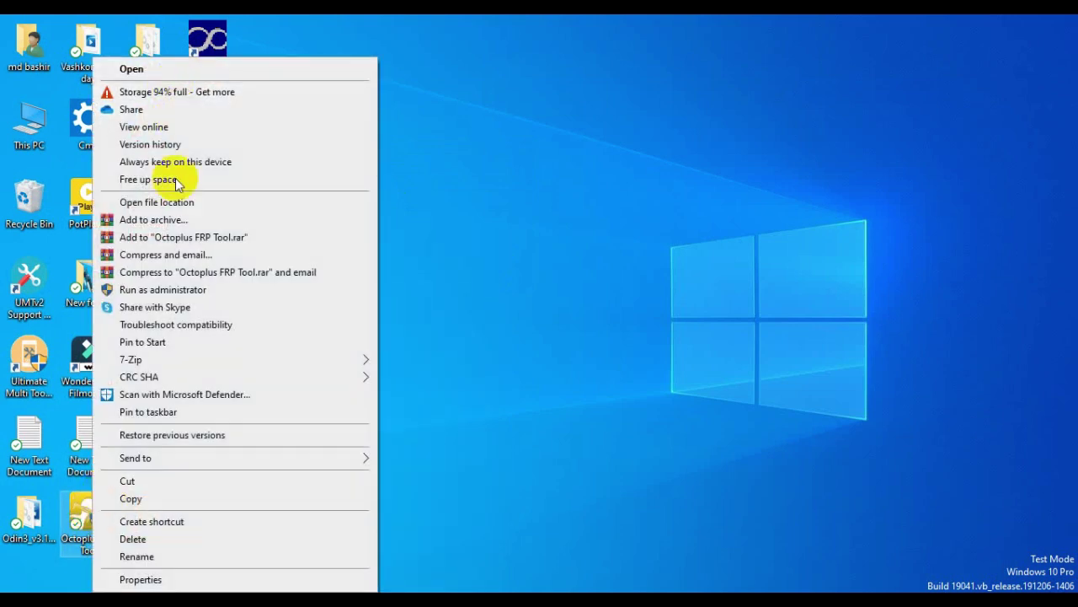
pyautogui.click(150, 289)
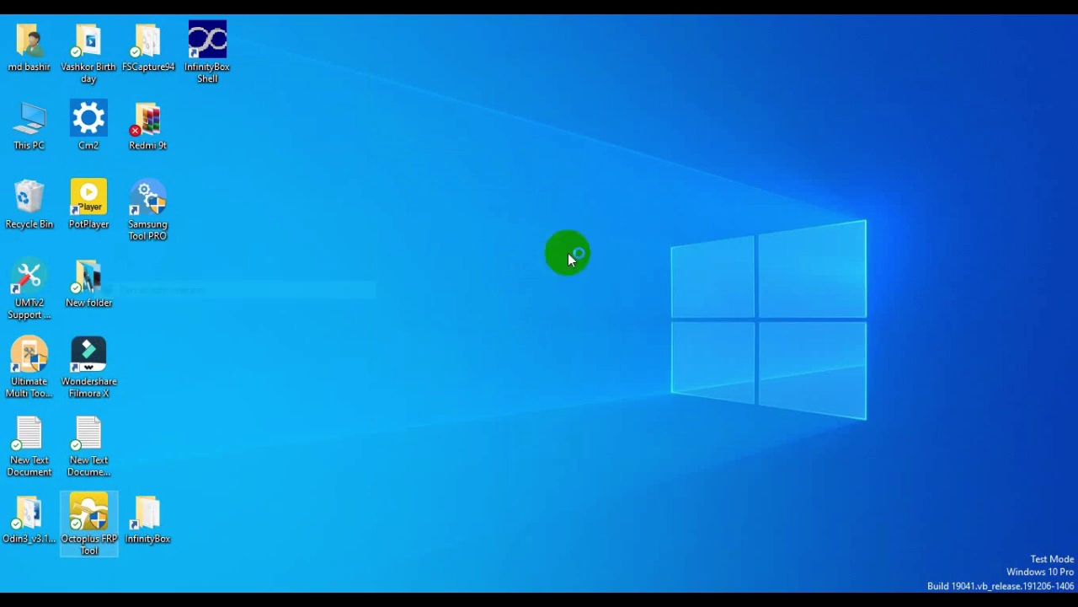
pyautogui.rightClick(299, 289)
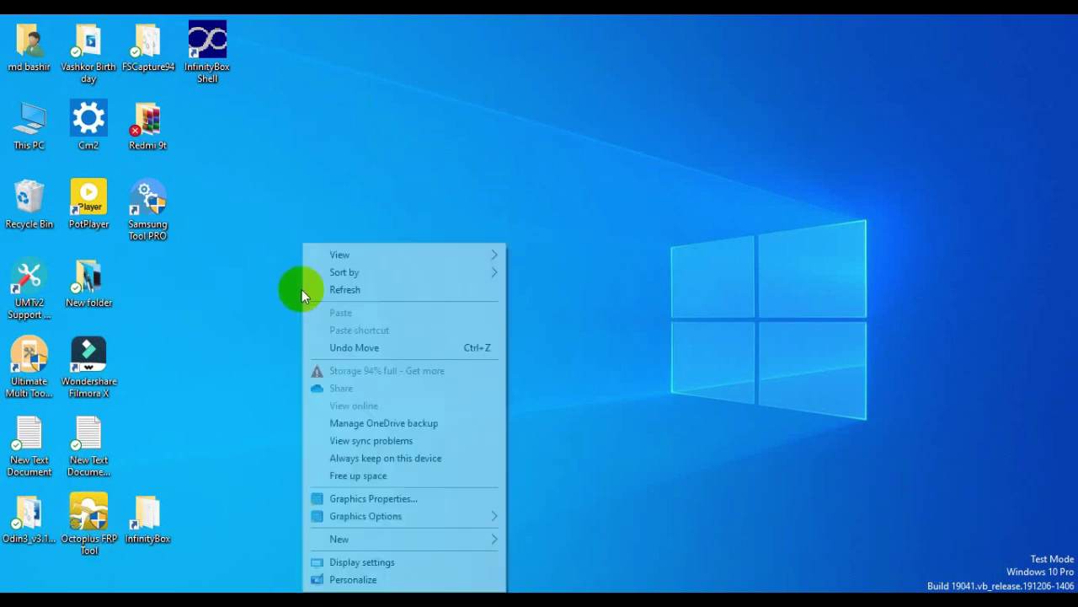
pyautogui.click(377, 290)
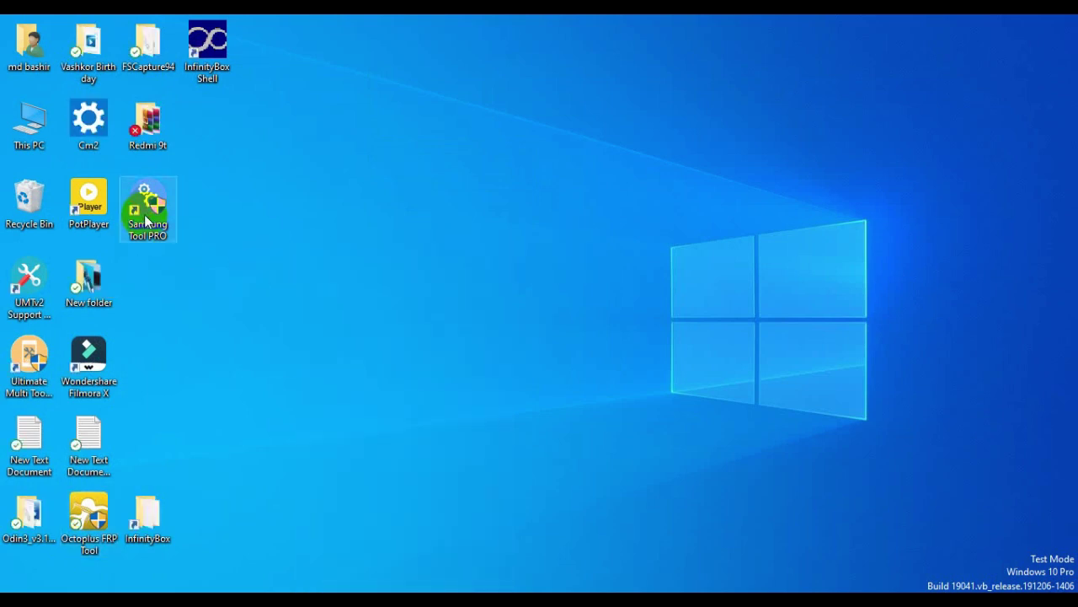
# Step: Launch Samsung Tool PRO from the desktop with administrator rights and refresh the desktop while it loads
pyautogui.rightClick(147, 211)
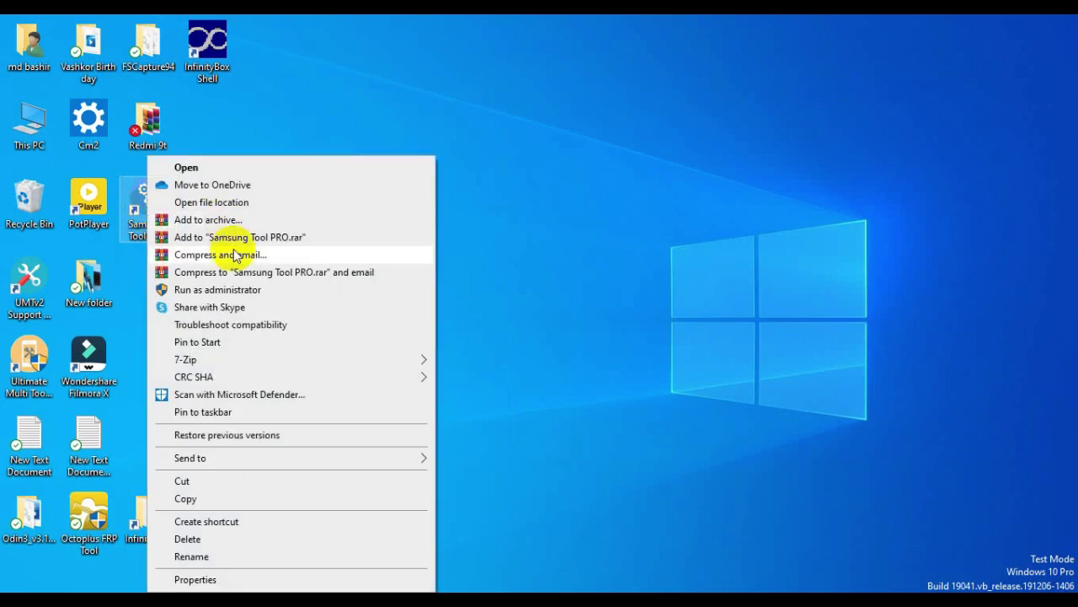
pyautogui.click(188, 290)
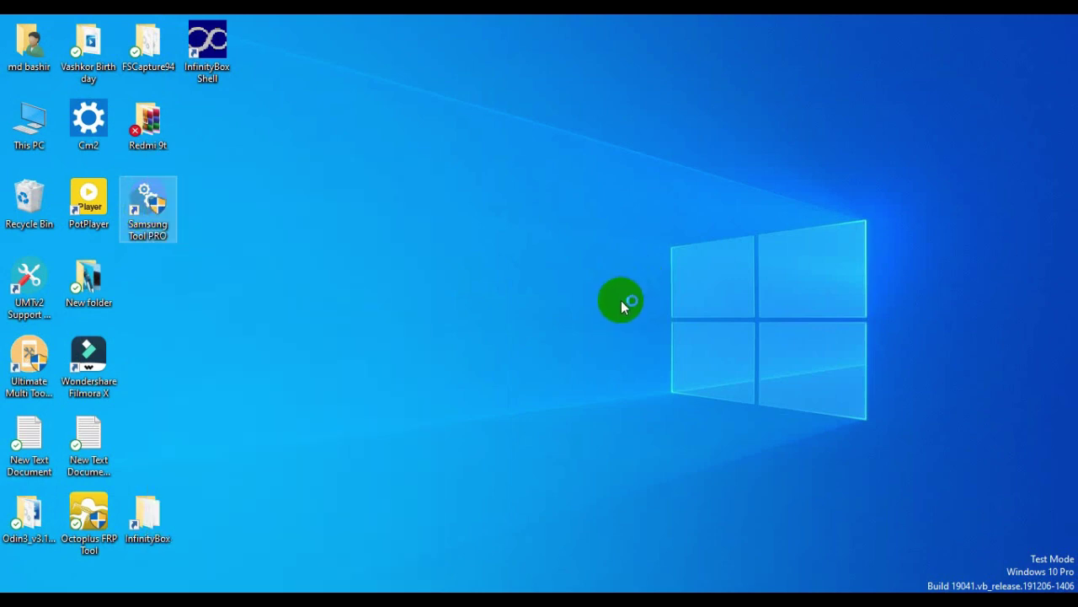
pyautogui.click(502, 431)
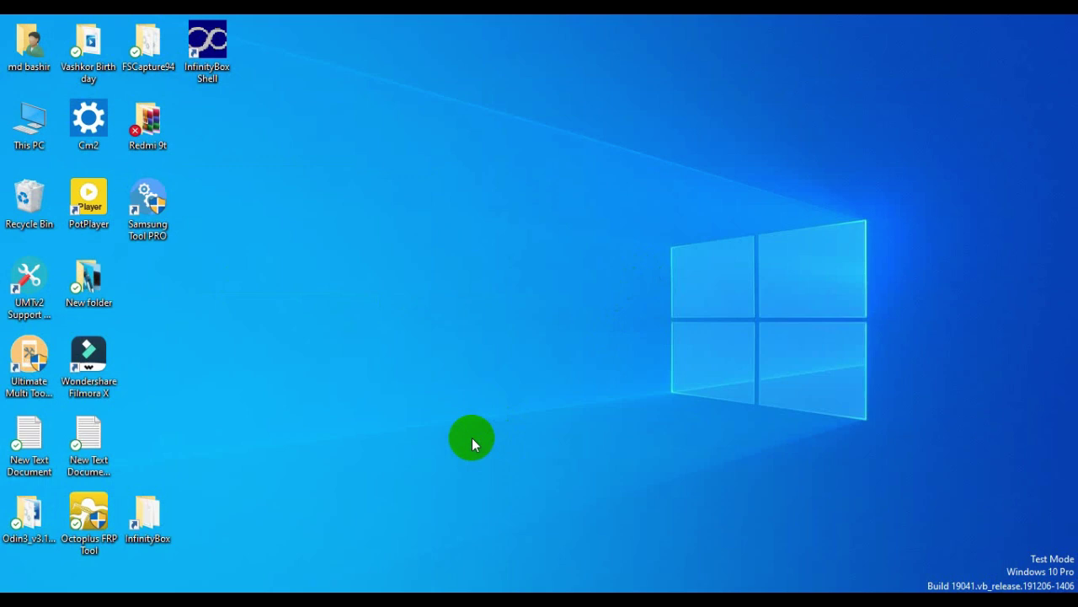
pyautogui.rightClick(472, 125)
pyautogui.click(516, 169)
pyautogui.rightClick(452, 103)
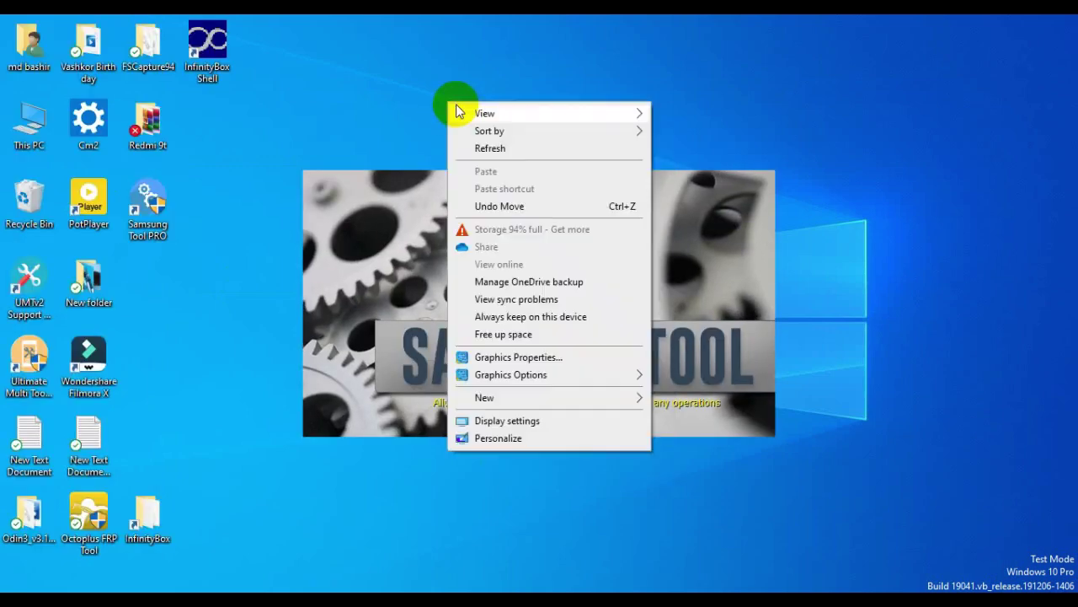
pyautogui.click(540, 150)
pyautogui.rightClick(445, 96)
pyautogui.click(525, 145)
pyautogui.rightClick(469, 93)
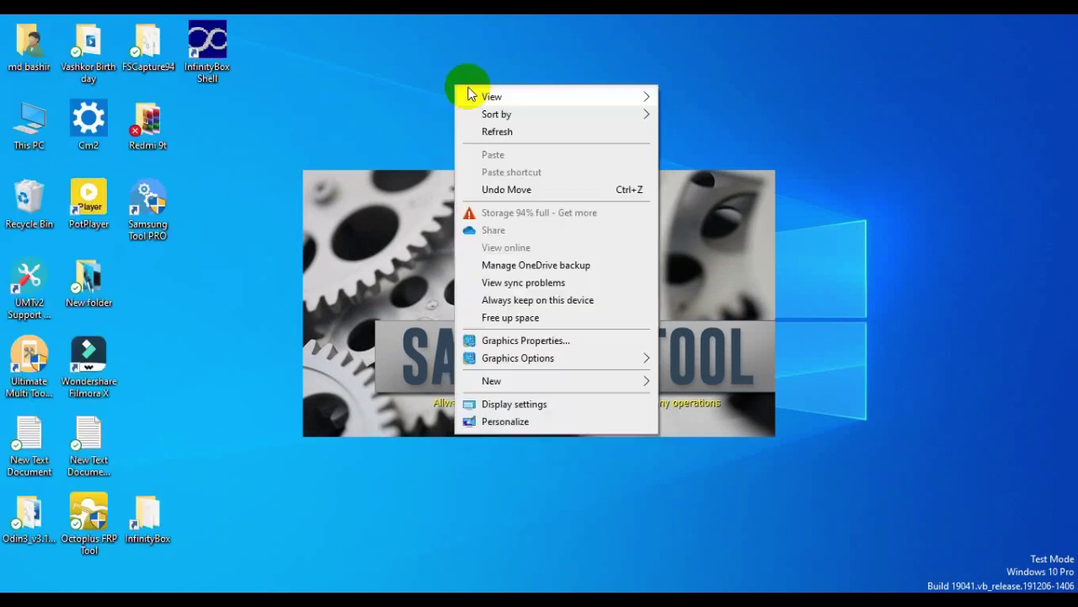
pyautogui.click(513, 132)
pyautogui.rightClick(445, 72)
pyautogui.click(521, 125)
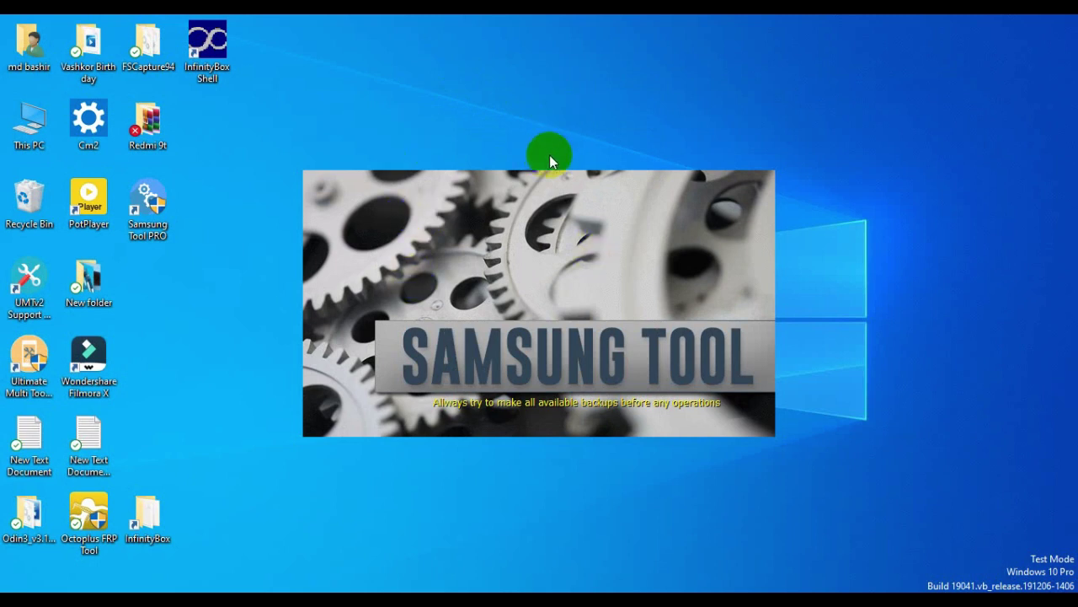
pyautogui.rightClick(528, 59)
pyautogui.click(583, 106)
pyautogui.rightClick(506, 43)
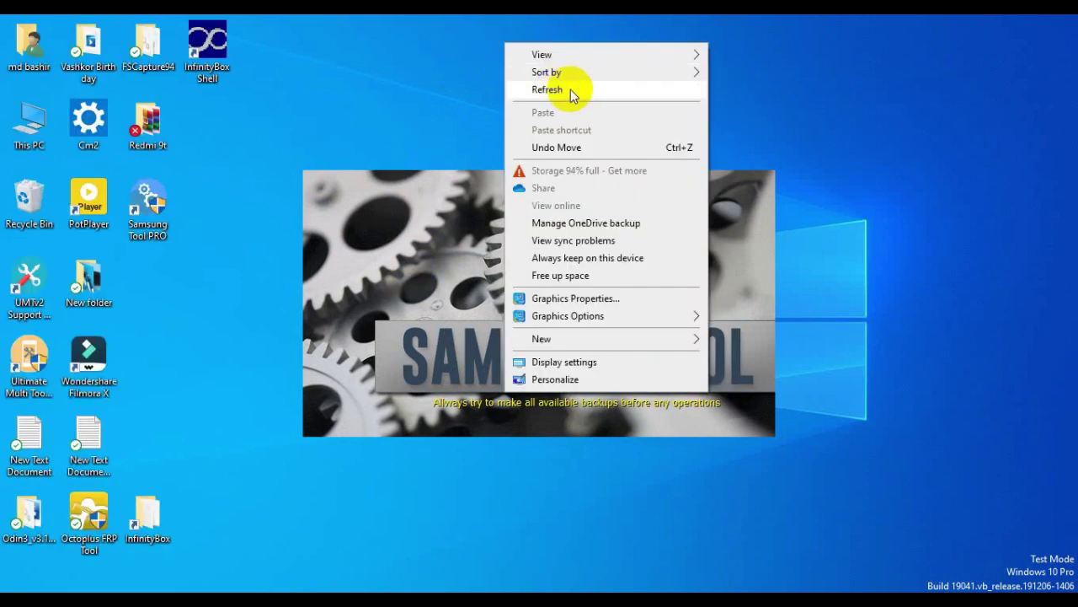
pyautogui.click(571, 94)
pyautogui.rightClick(500, 44)
pyautogui.click(535, 92)
pyautogui.rightClick(500, 54)
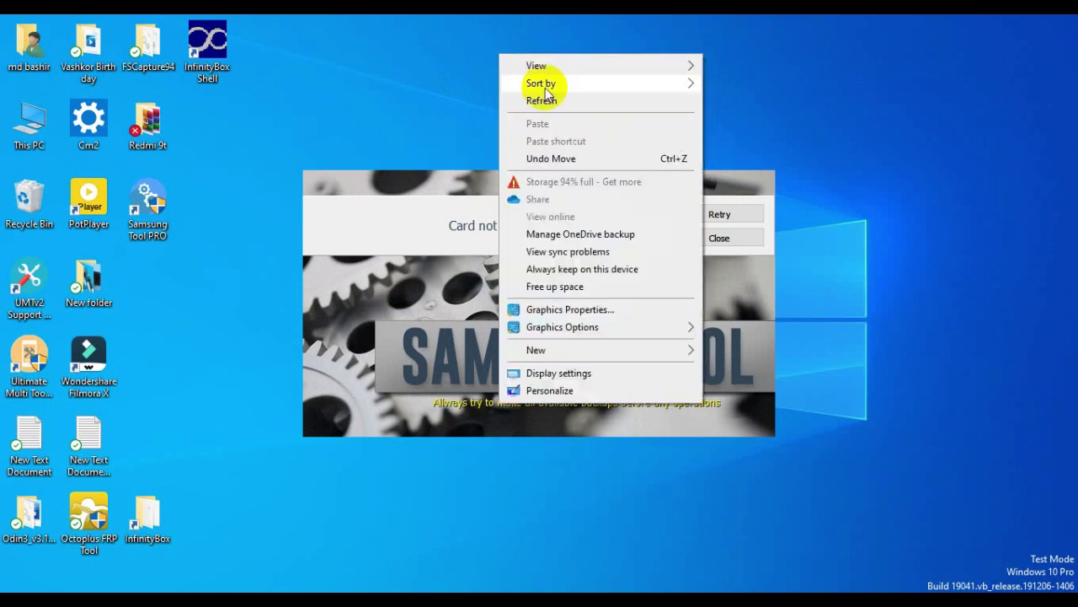
pyautogui.click(561, 101)
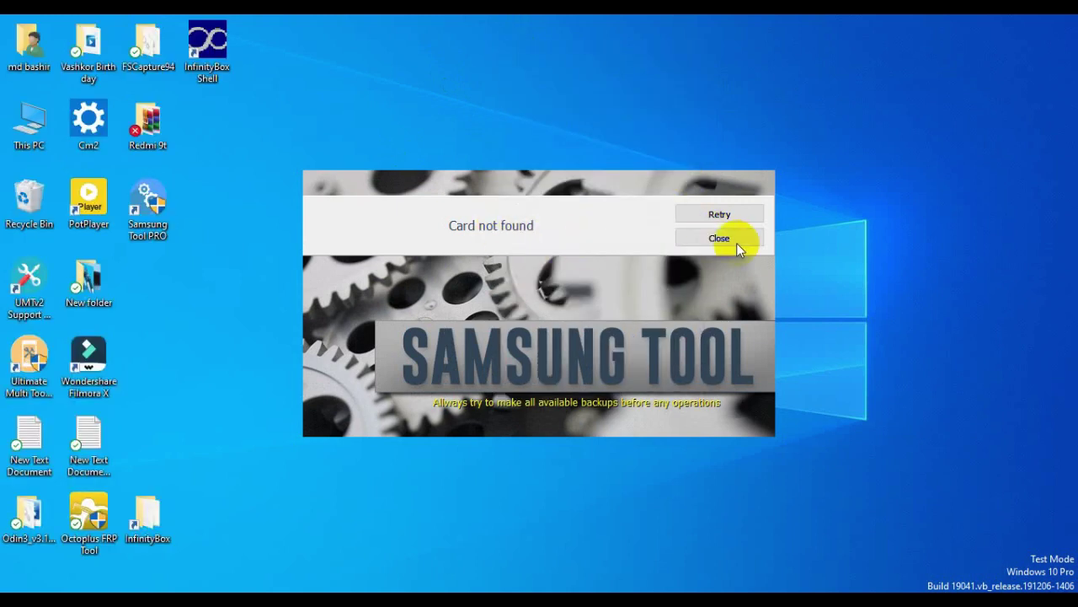
# Step: Close the Samsung Tool startup screen and relaunch Samsung Tool PRO from the desktop with administrator rights
pyautogui.click(729, 242)
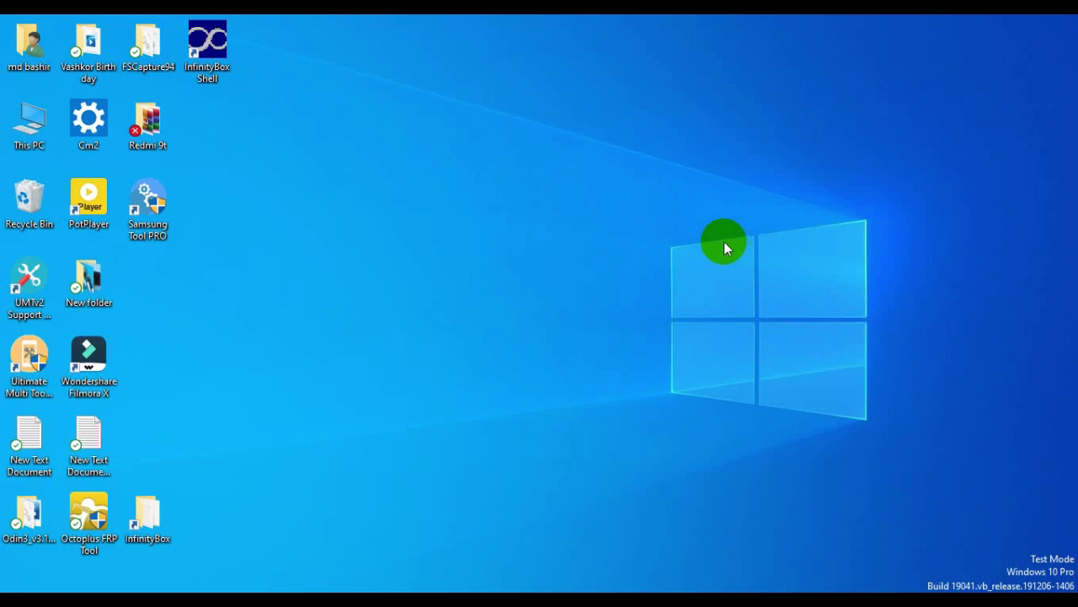
pyautogui.rightClick(347, 154)
pyautogui.click(432, 202)
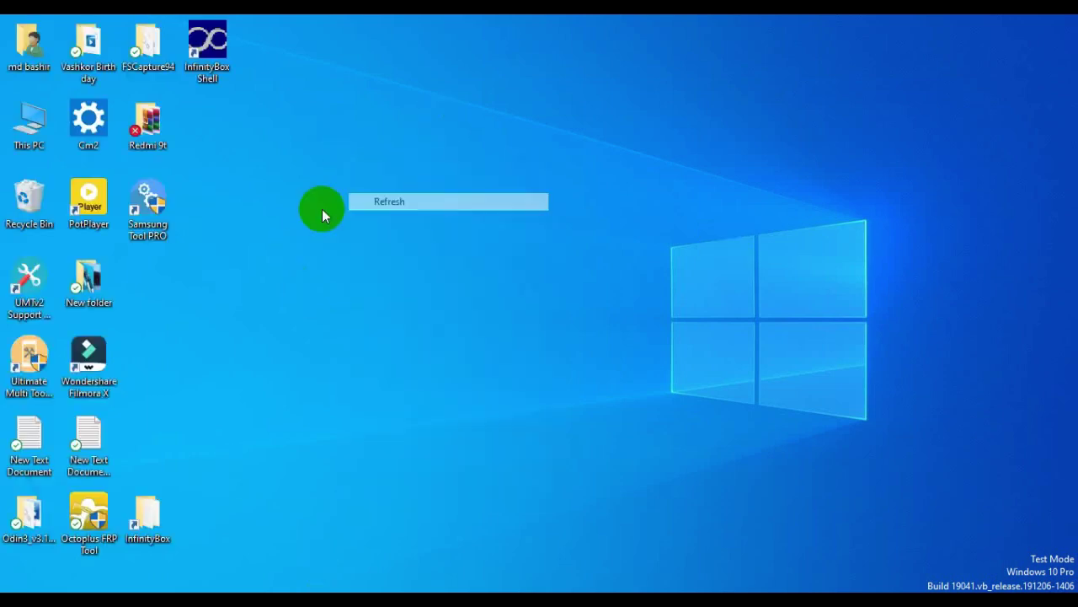
pyautogui.rightClick(149, 210)
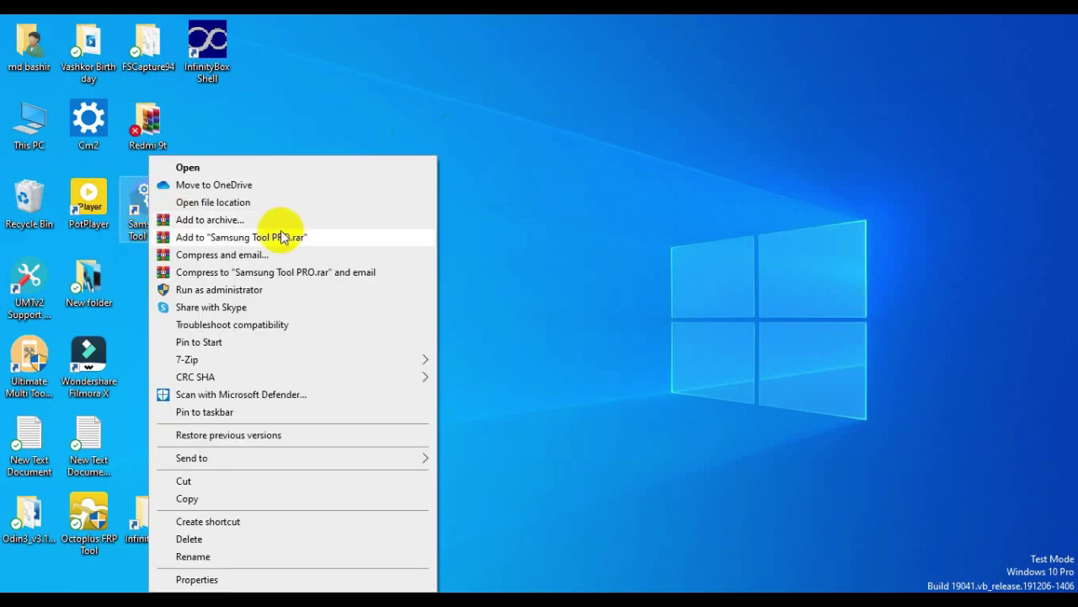
pyautogui.click(229, 289)
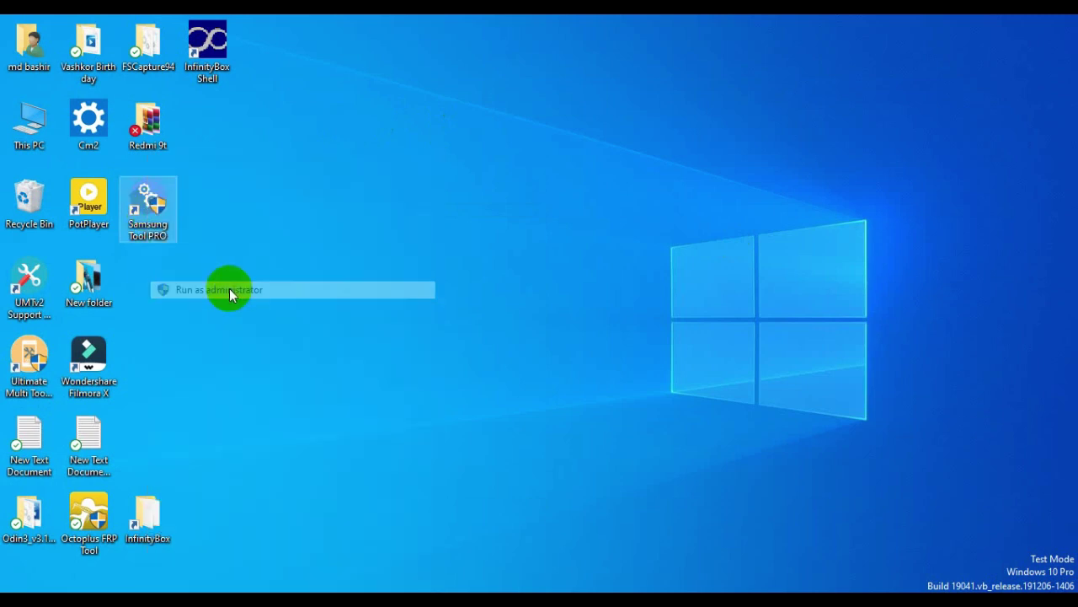
pyautogui.click(374, 311)
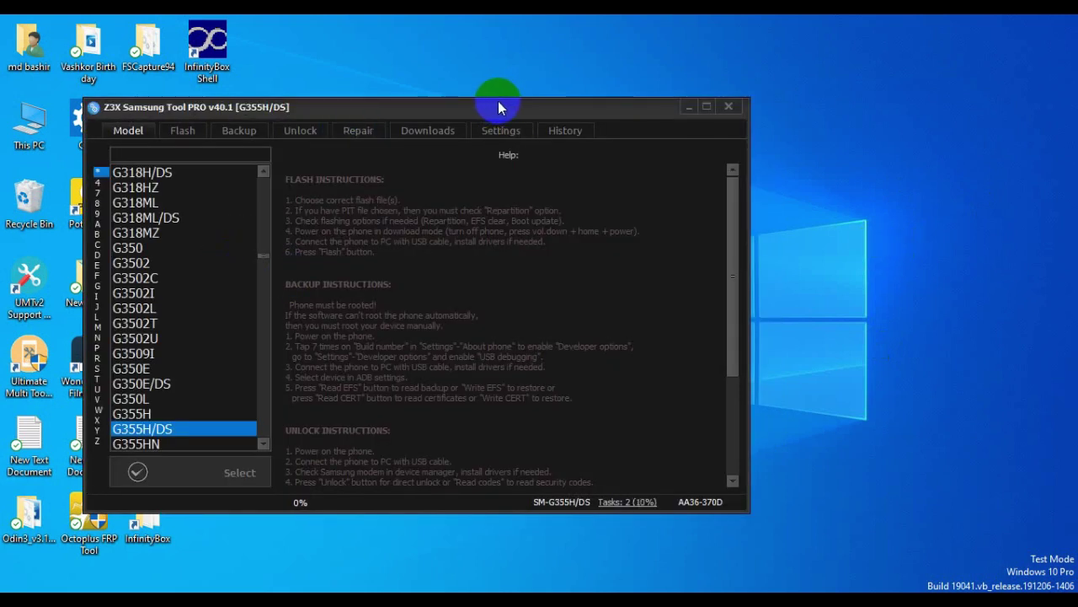
# Step: Reposition the Samsung Tool PRO window and postpone the 43.23 software update with Remind me later
pyautogui.moveTo(498, 107); pyautogui.dragTo(643, 81)
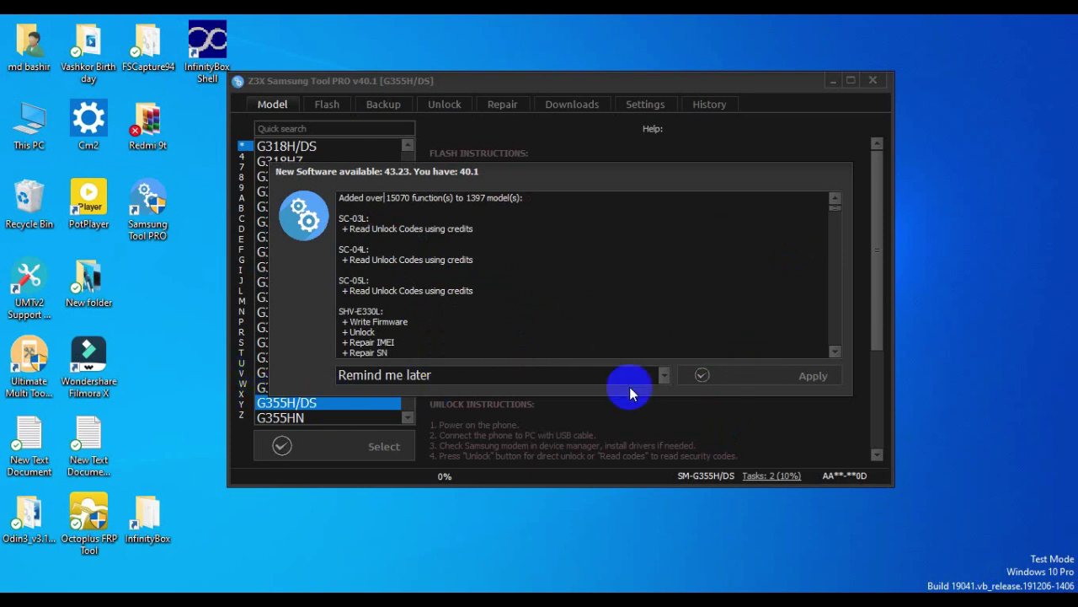
pyautogui.click(758, 371)
pyautogui.click(241, 268)
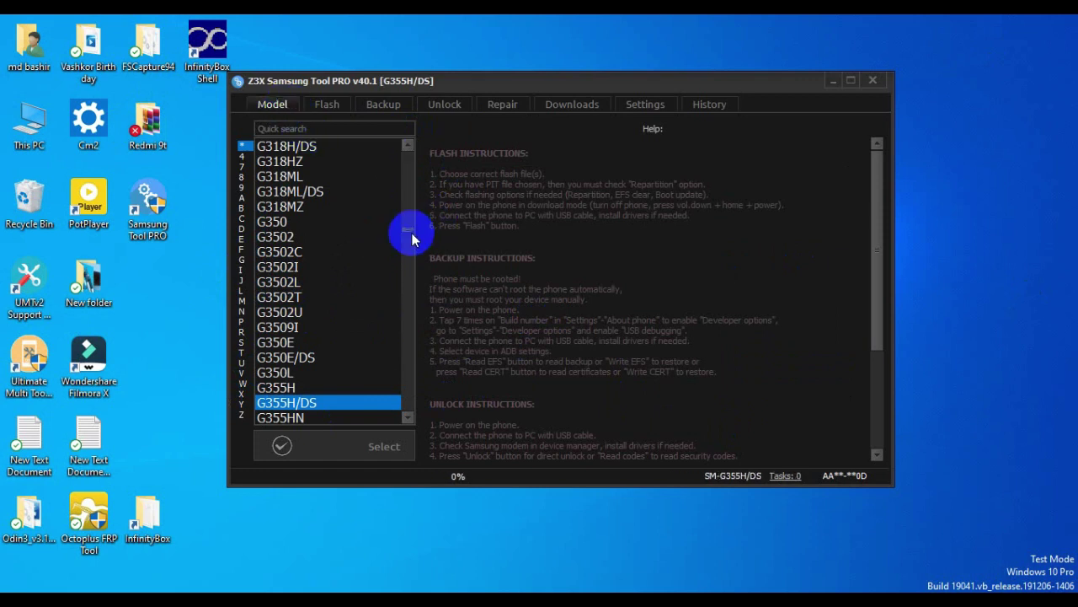
# Step: Browse the Samsung model list and choose the J700H/DS model
pyautogui.moveTo(412, 235); pyautogui.dragTo(379, 182)
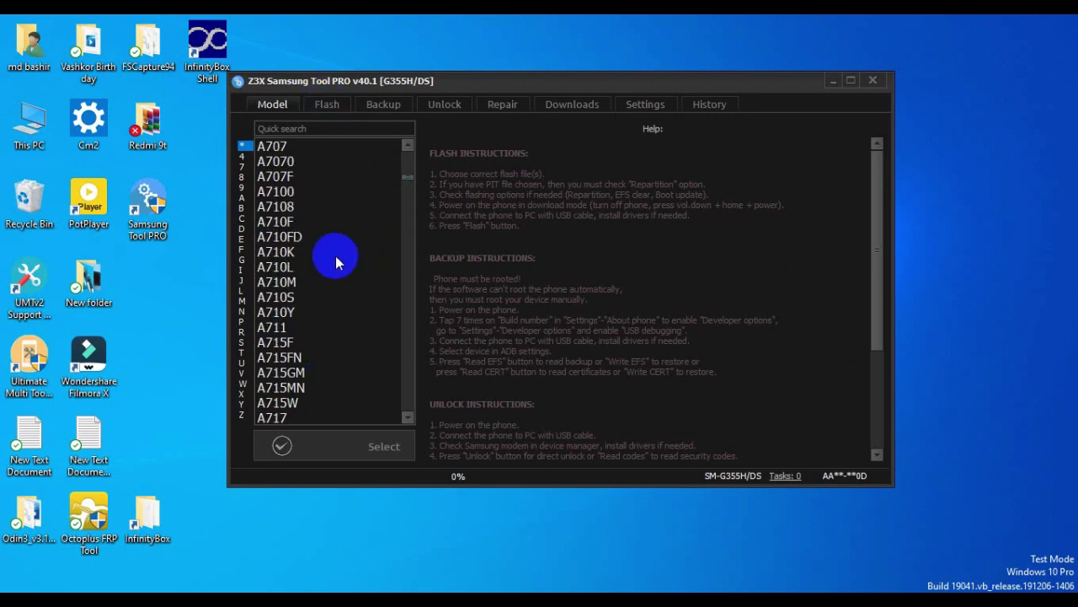
pyautogui.scroll(-2, 337, 249)
pyautogui.moveTo(406, 181); pyautogui.dragTo(430, 315)
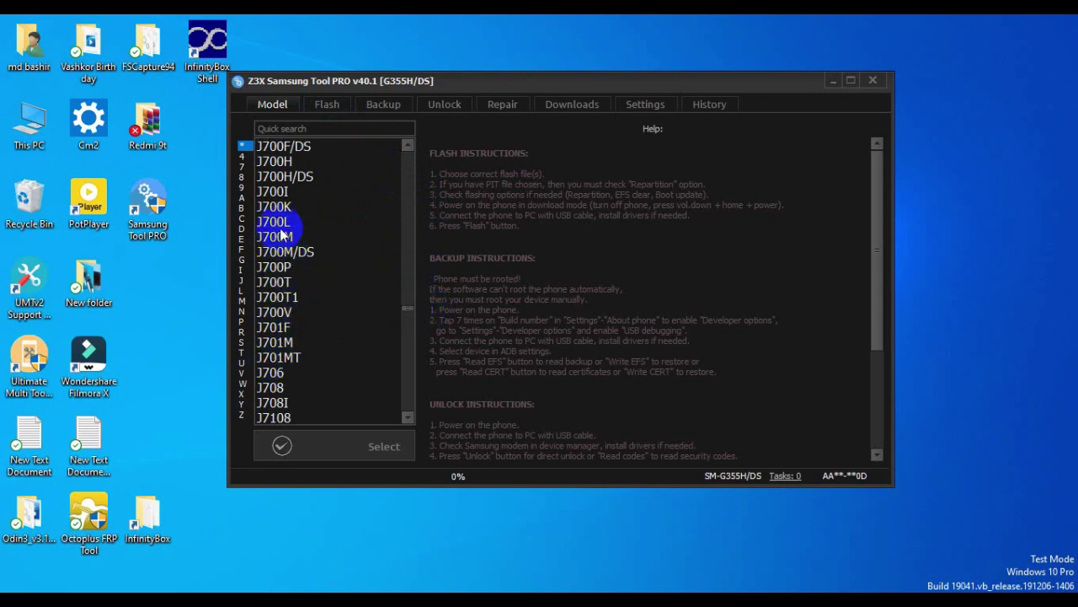
pyautogui.click(276, 178)
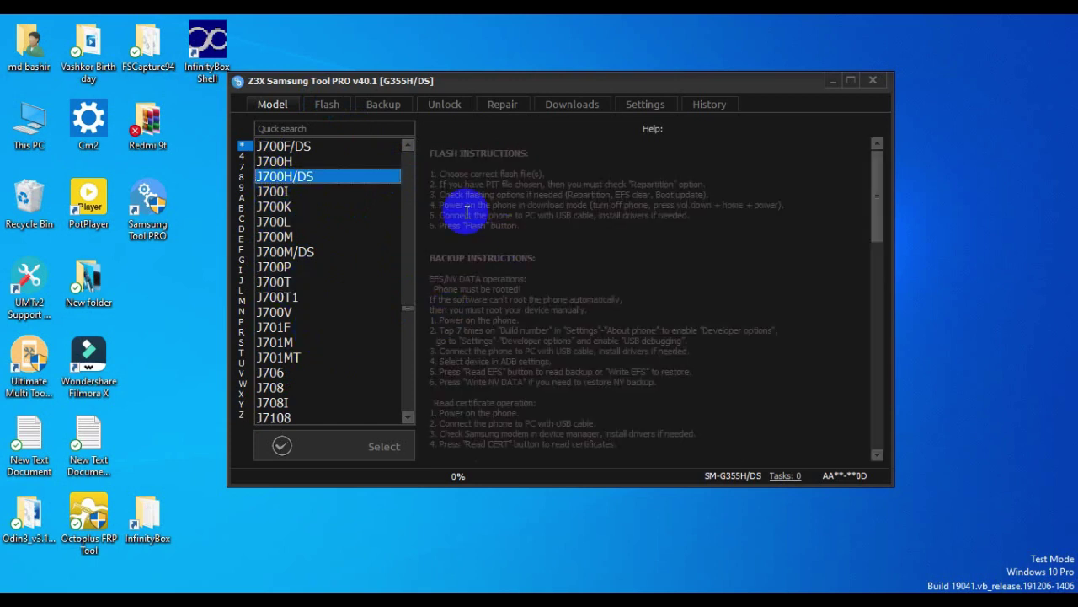
# Step: Examine the flash, backup, unlock, repair and downloads functions for the J700H/DS, then return to the model list
pyautogui.click(327, 105)
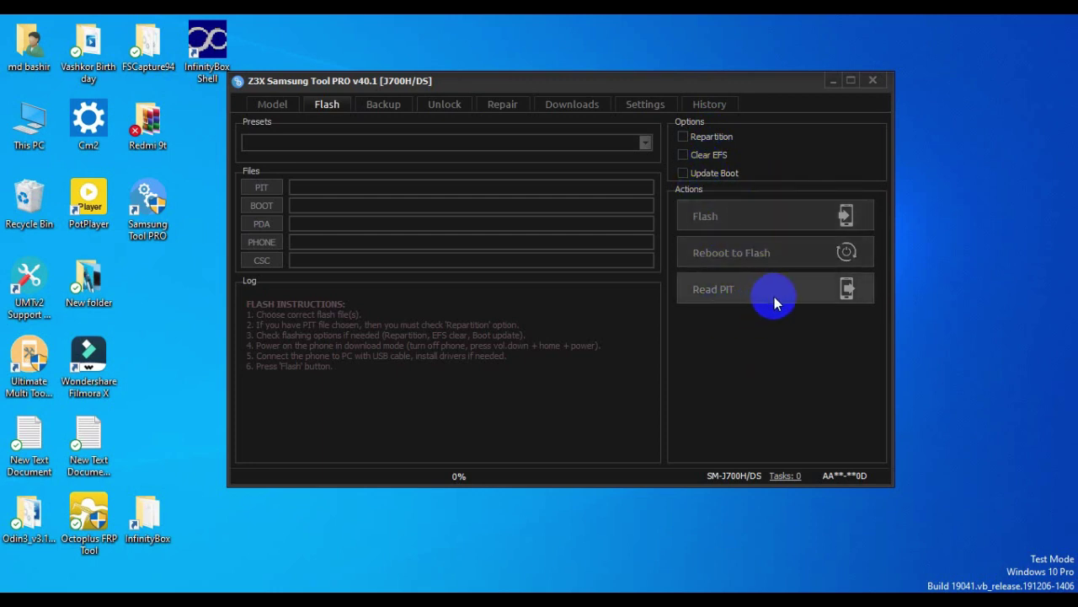
pyautogui.click(384, 106)
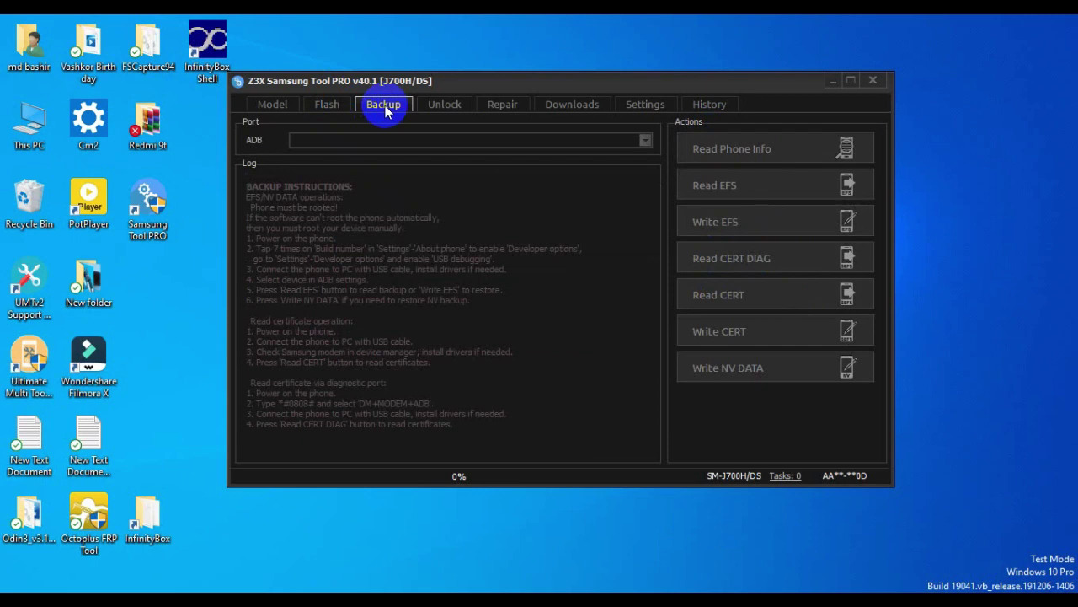
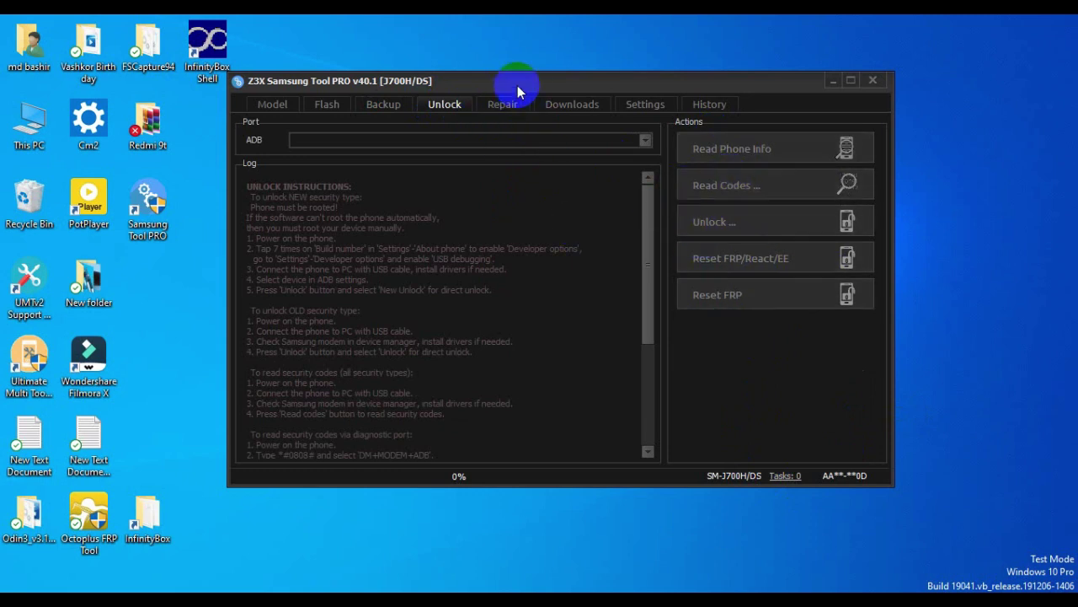
pyautogui.click(503, 108)
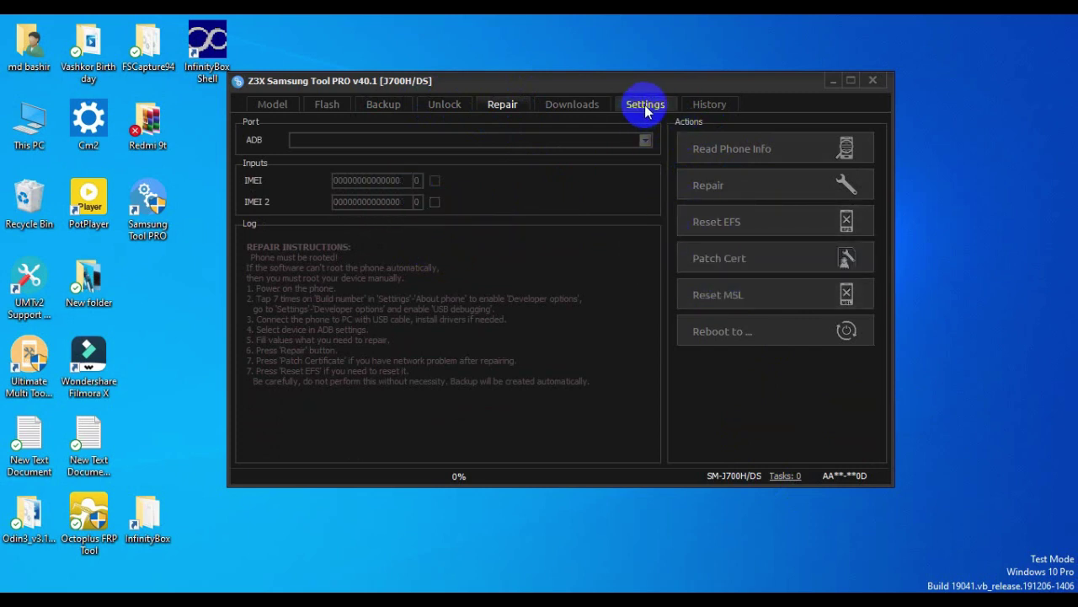
pyautogui.click(582, 110)
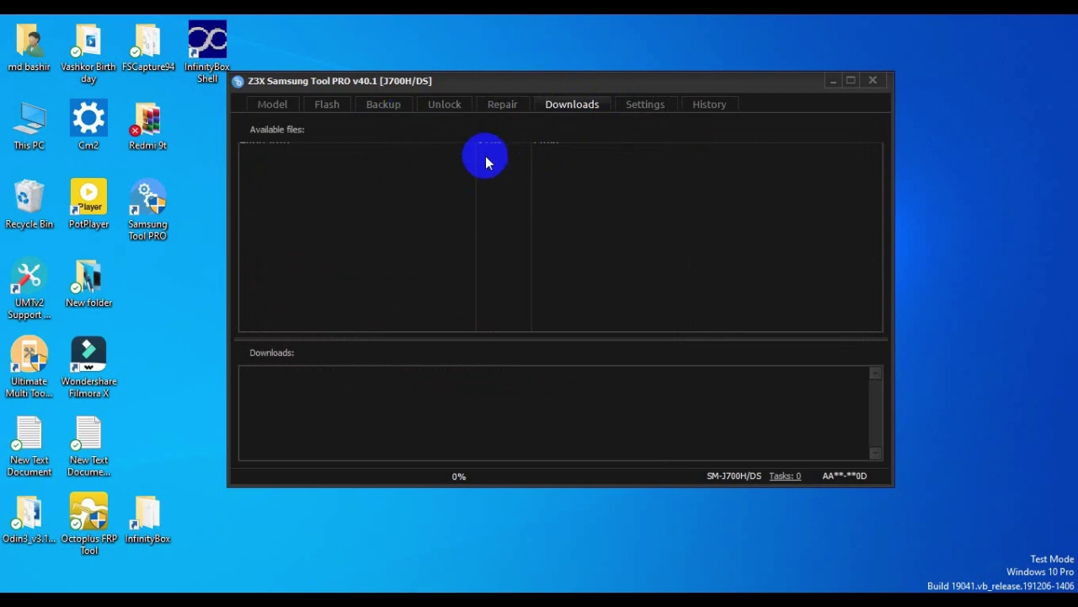
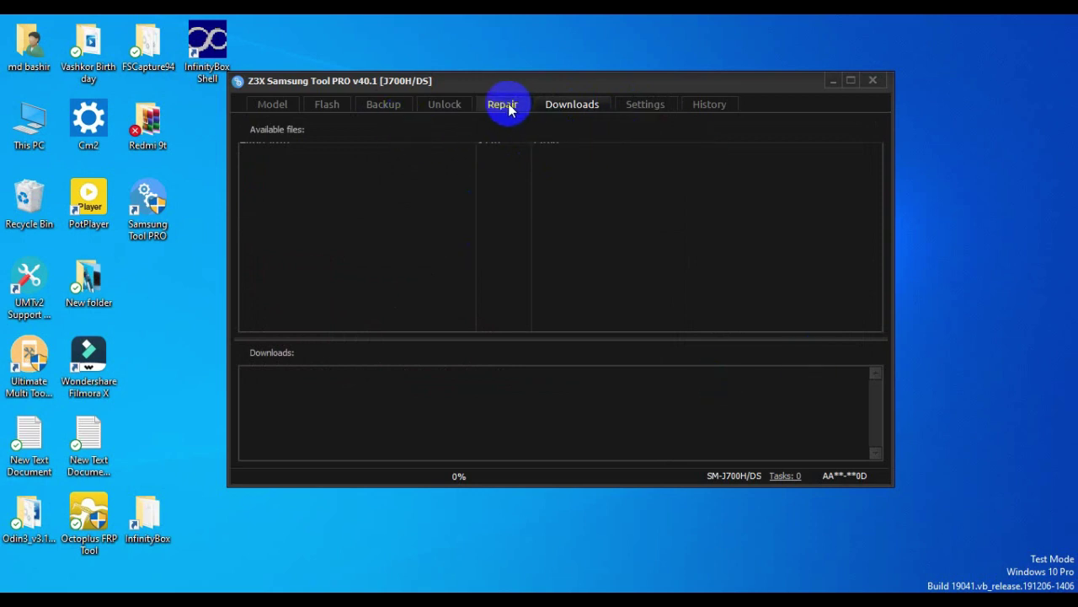
pyautogui.click(508, 109)
pyautogui.click(447, 106)
pyautogui.click(376, 104)
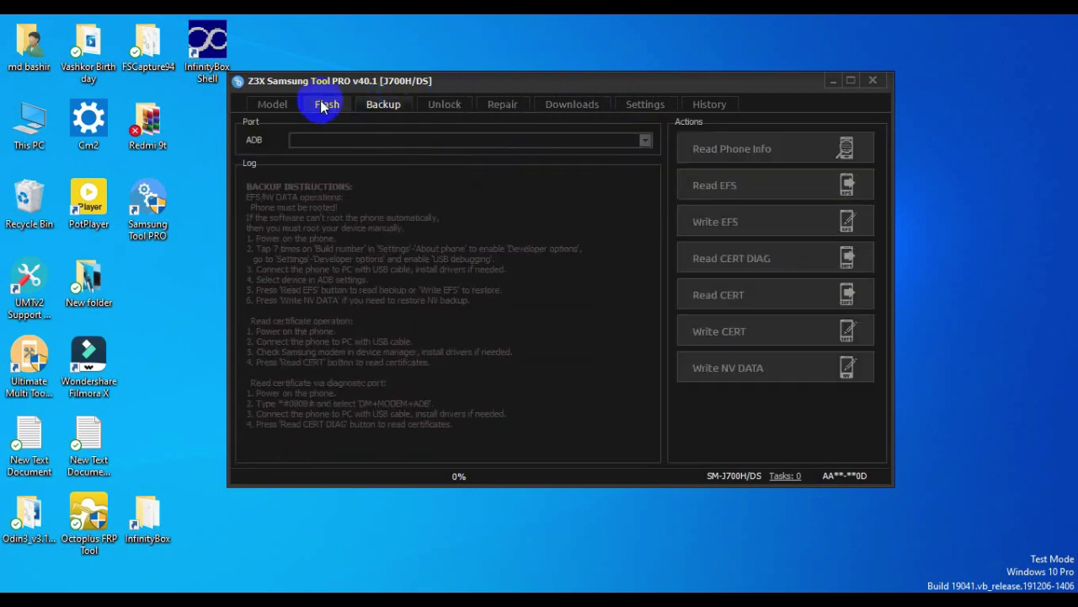
pyautogui.click(325, 106)
pyautogui.click(275, 106)
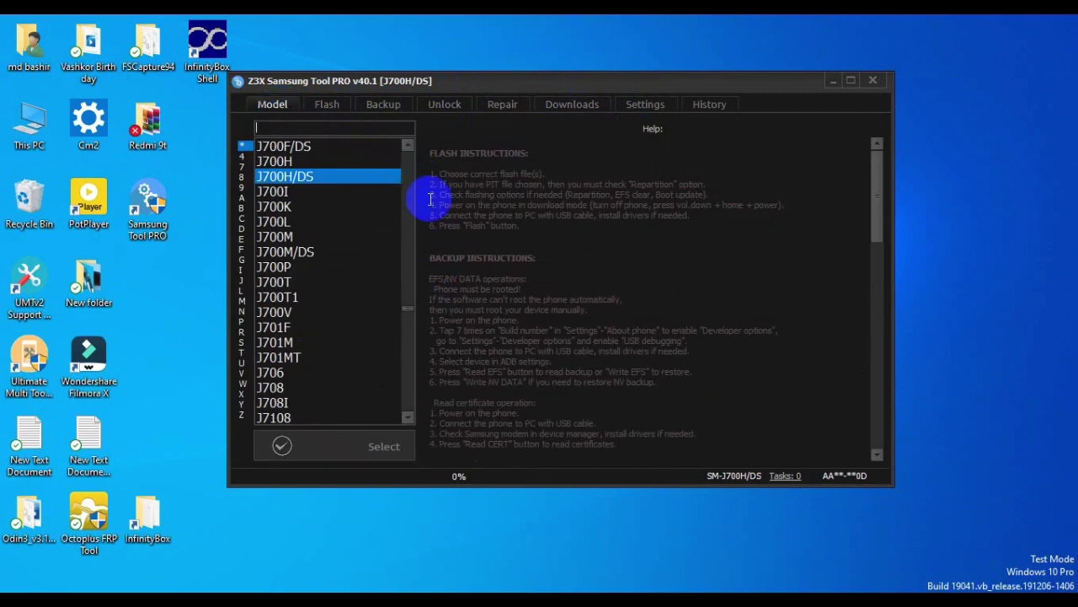
# Step: Examine the supported models from the start of the list through the first A-series entries
pyautogui.click(407, 148)
pyautogui.moveTo(408, 309); pyautogui.dragTo(403, 156)
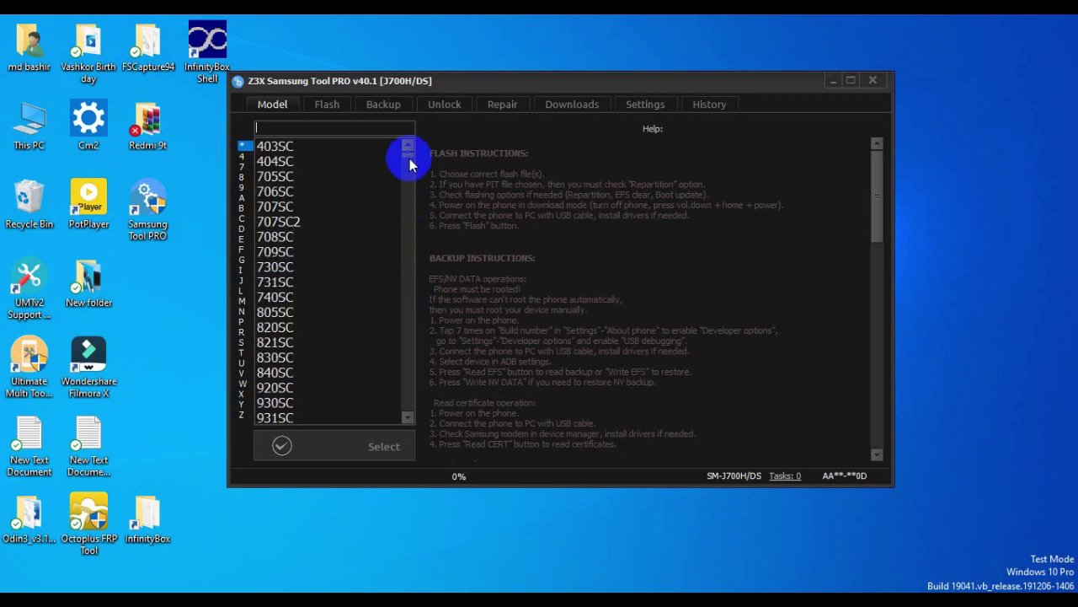
pyautogui.moveTo(411, 160)
pyautogui.mouseDown()
pyautogui.moveTo(446, 414)
pyautogui.moveTo(425, 153)
pyautogui.mouseUp()
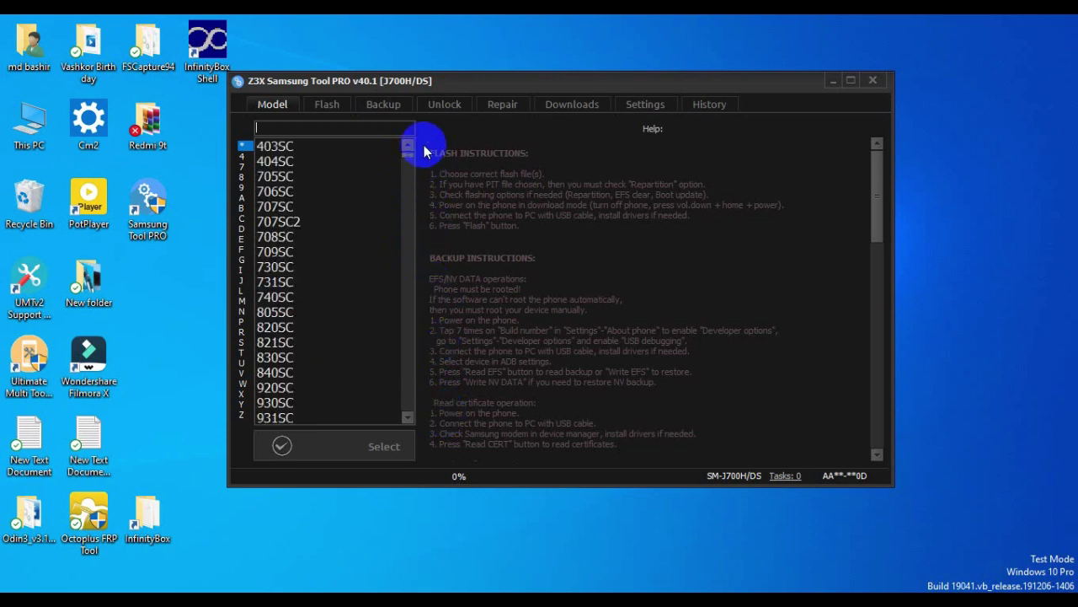
pyautogui.moveTo(539, 84); pyautogui.dragTo(625, 64)
pyautogui.scroll(-9, 417, 333)
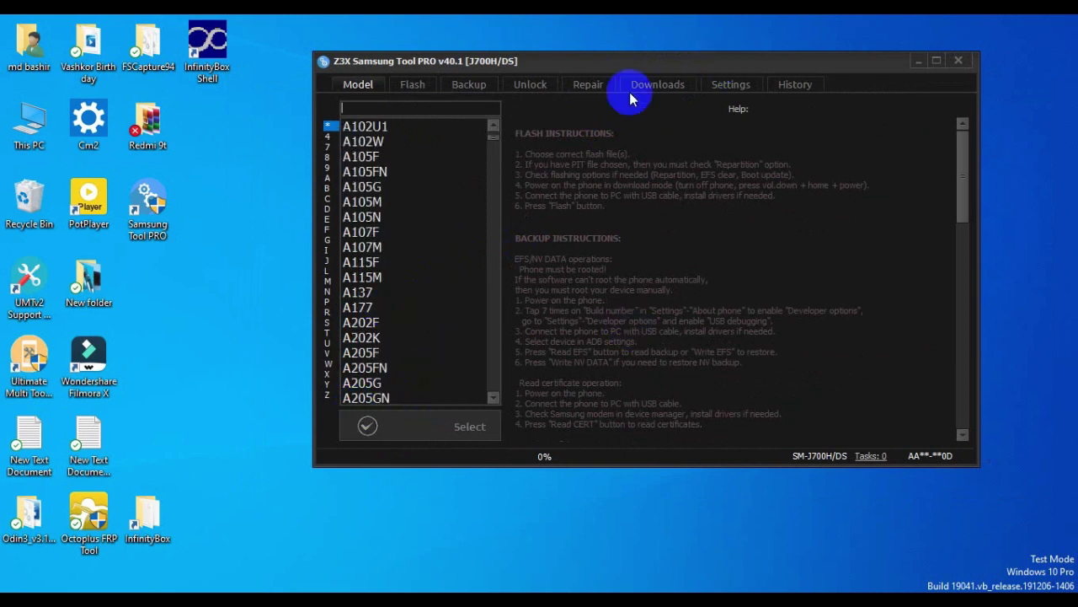
pyautogui.moveTo(635, 65); pyautogui.dragTo(600, 70)
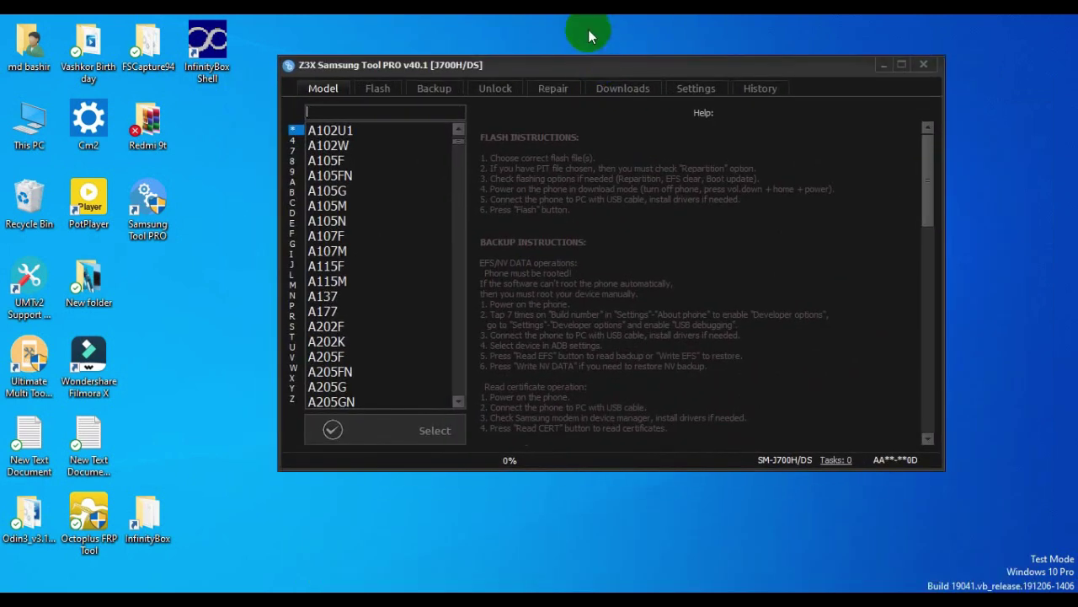
pyautogui.rightClick(587, 30)
pyautogui.click(629, 77)
pyautogui.rightClick(573, 18)
pyautogui.click(621, 63)
# Step: Examine the help instructions of various A305, A307 and A310 models, ending with A305GT highlighted
pyautogui.moveTo(618, 72); pyautogui.dragTo(595, 99)
pyautogui.scroll(-8, 368, 345)
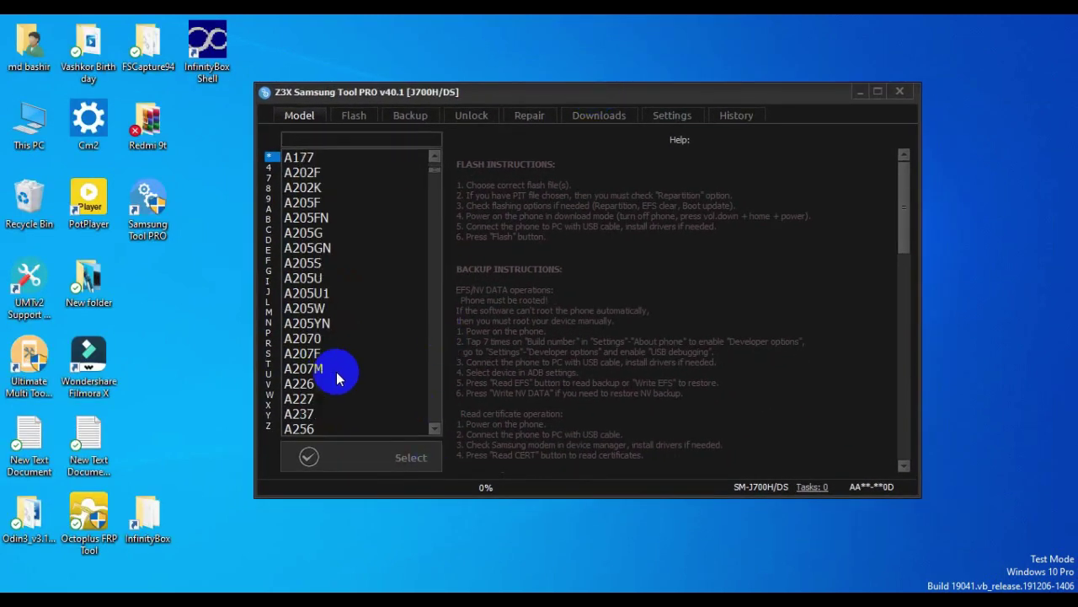
pyautogui.scroll(-9, 331, 379)
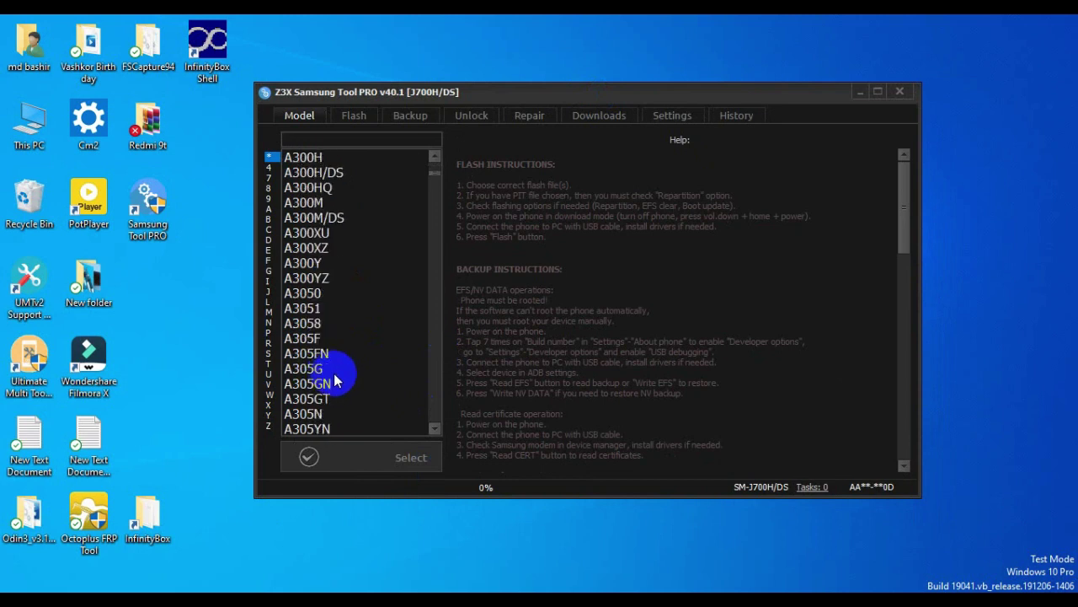
pyautogui.click(303, 278)
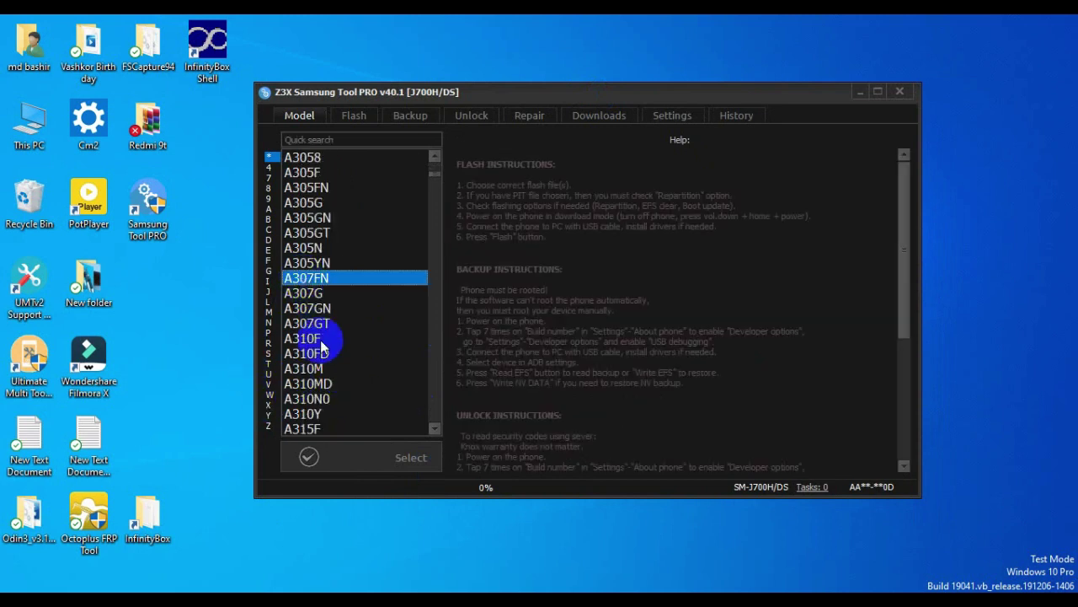
pyautogui.click(320, 262)
pyautogui.click(310, 217)
pyautogui.click(307, 202)
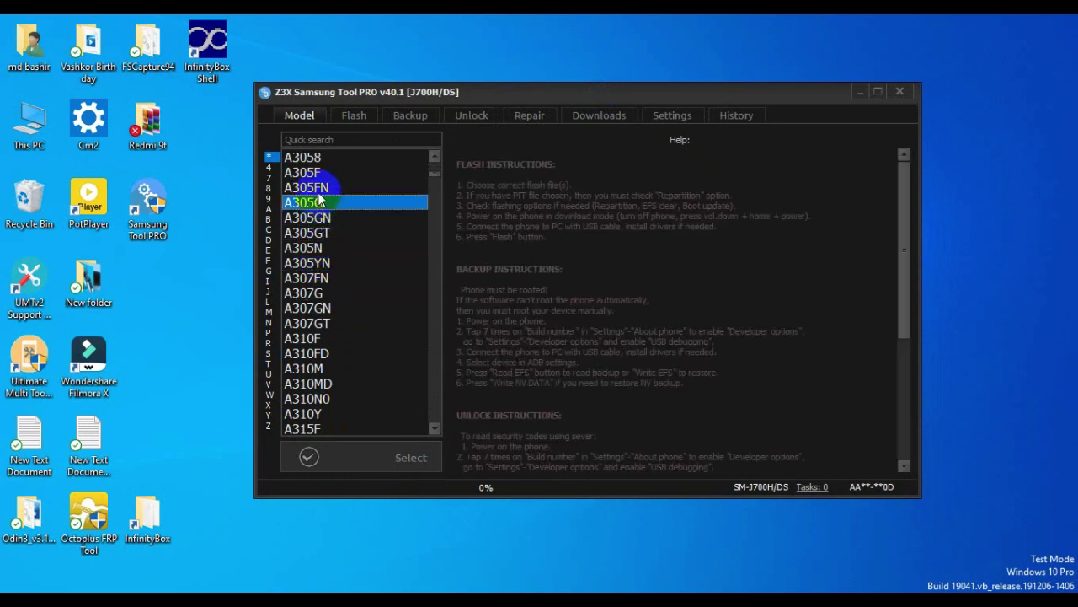
pyautogui.click(308, 187)
pyautogui.click(314, 218)
pyautogui.click(310, 248)
pyautogui.click(310, 278)
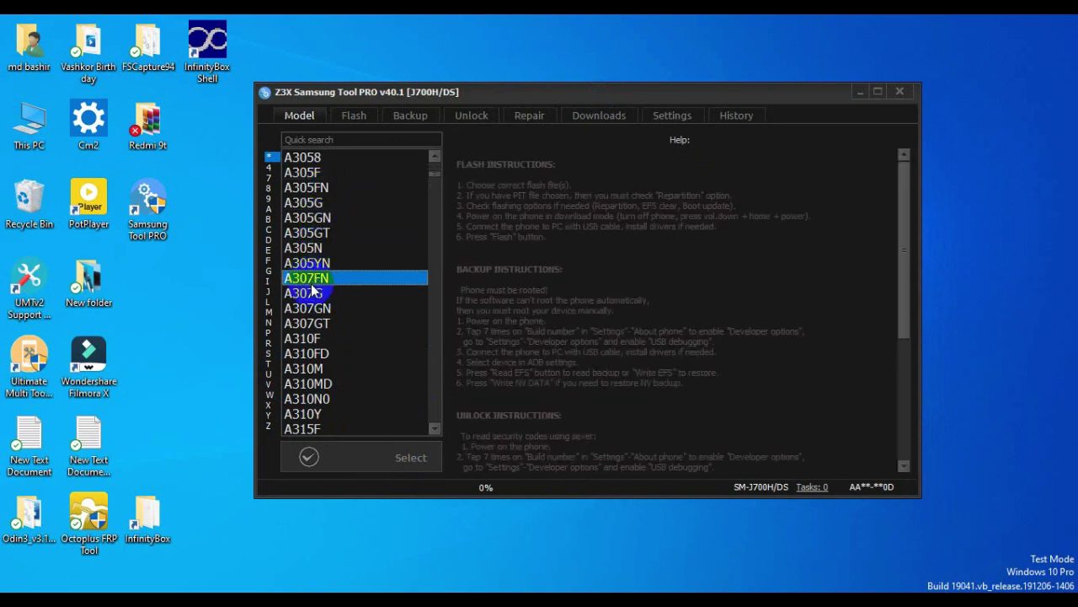
pyautogui.click(314, 309)
pyautogui.click(310, 338)
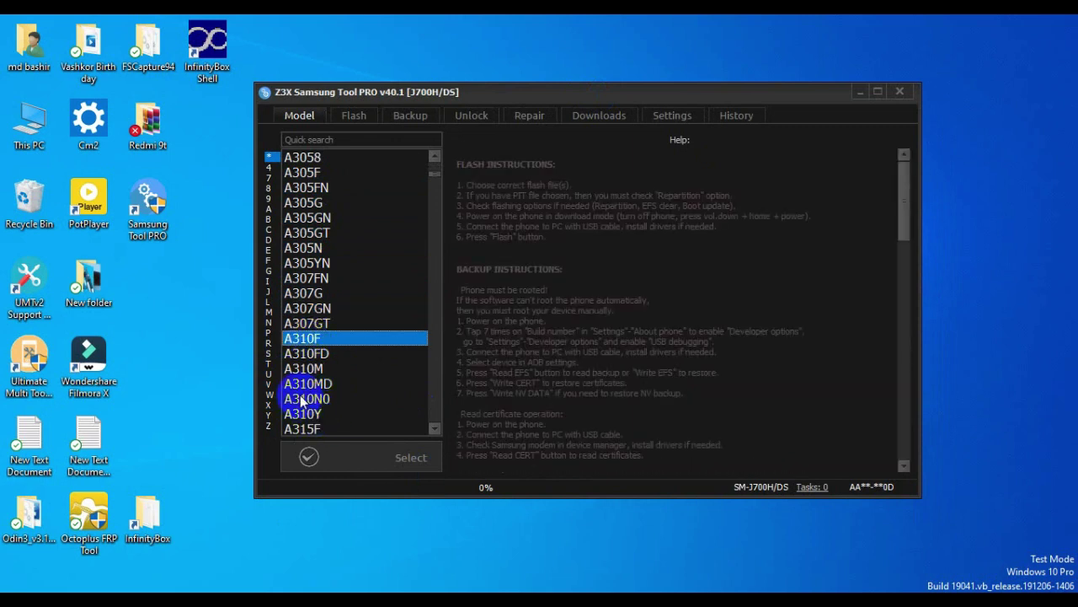
pyautogui.click(305, 400)
pyautogui.click(307, 384)
pyautogui.click(305, 368)
pyautogui.click(316, 353)
pyautogui.click(324, 338)
pyautogui.click(326, 324)
pyautogui.click(337, 309)
pyautogui.click(345, 293)
pyautogui.click(341, 278)
pyautogui.click(337, 263)
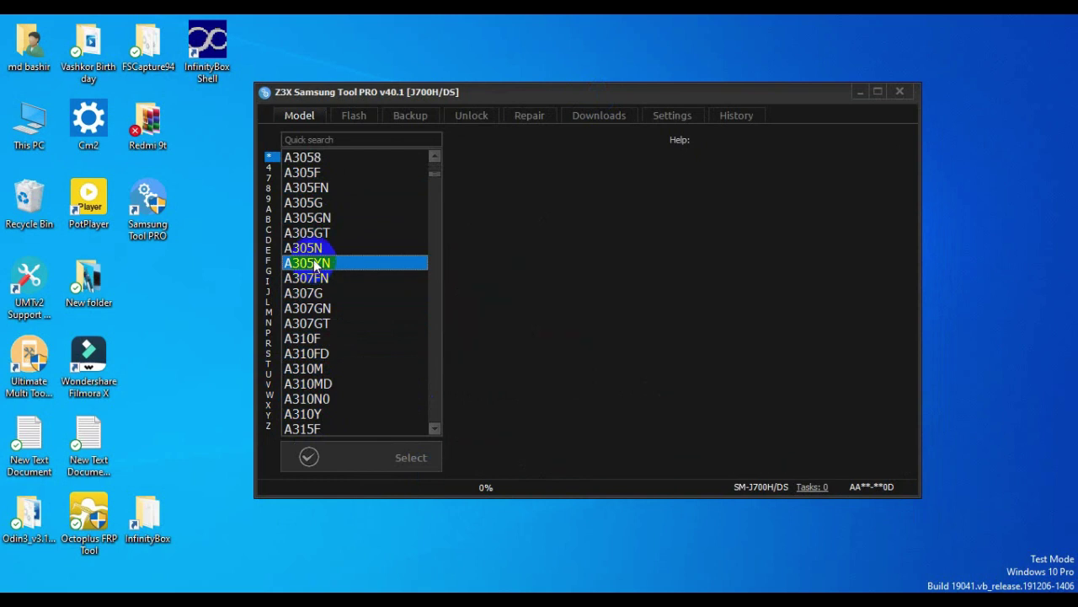
pyautogui.click(362, 248)
pyautogui.click(390, 236)
pyautogui.moveTo(903, 199); pyautogui.dragTo(185, 277)
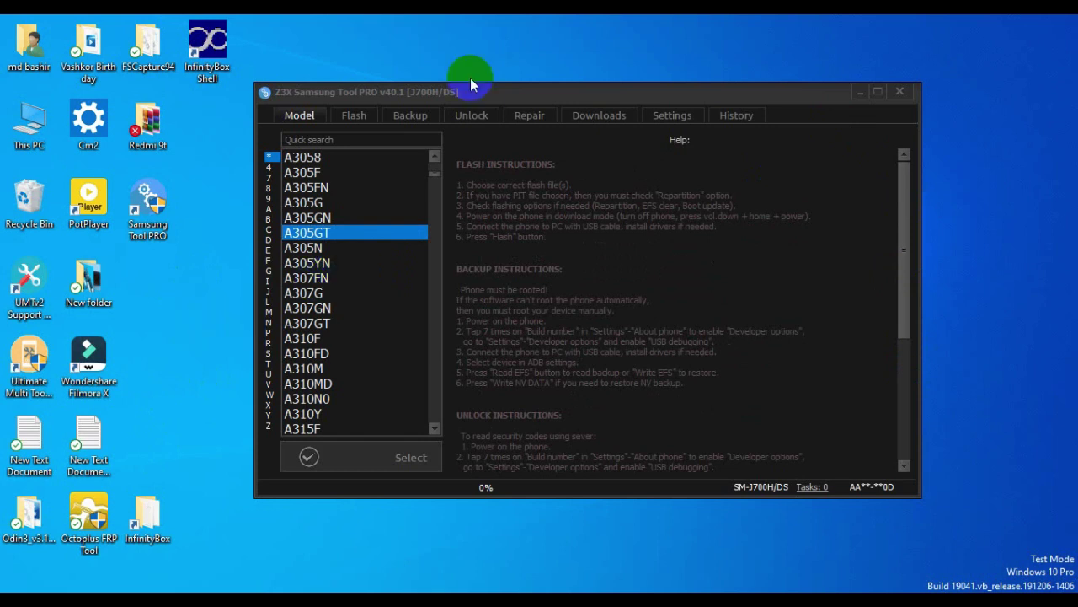
pyautogui.moveTo(470, 78); pyautogui.dragTo(516, 108)
pyautogui.rightClick(514, 45)
pyautogui.click(556, 93)
pyautogui.rightClick(558, 34)
pyautogui.click(608, 78)
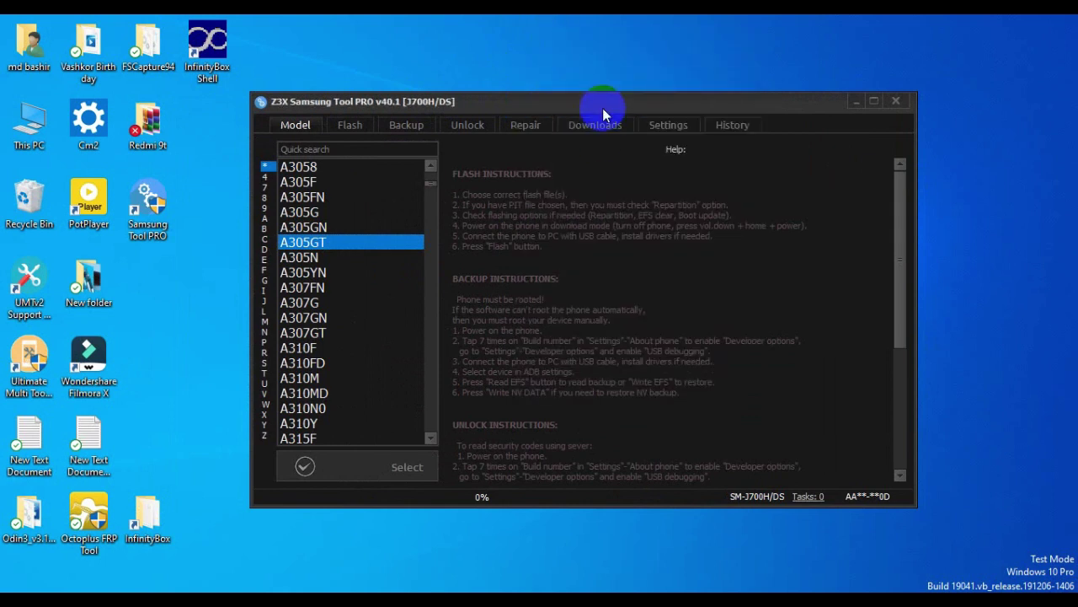
pyautogui.rightClick(598, 51)
pyautogui.click(641, 100)
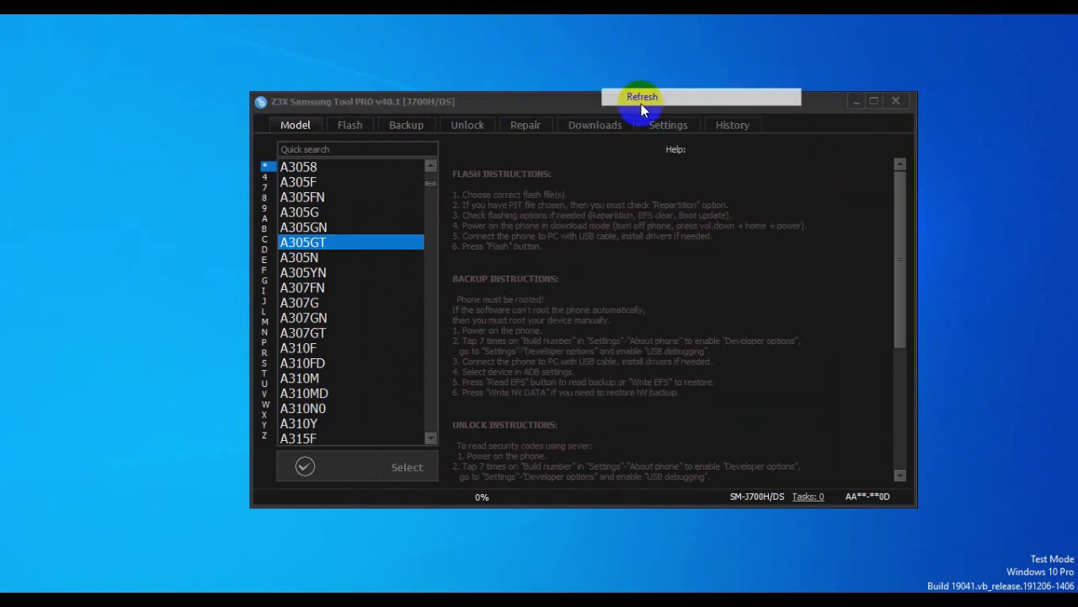
# Step: Close the Z3X Samsung Tool PRO window to return to the empty desktop
pyautogui.click(899, 101)
pyautogui.rightClick(617, 87)
pyautogui.click(673, 136)
pyautogui.rightClick(479, 100)
pyautogui.click(542, 145)
pyautogui.rightClick(419, 103)
pyautogui.click(480, 151)
pyautogui.rightClick(351, 118)
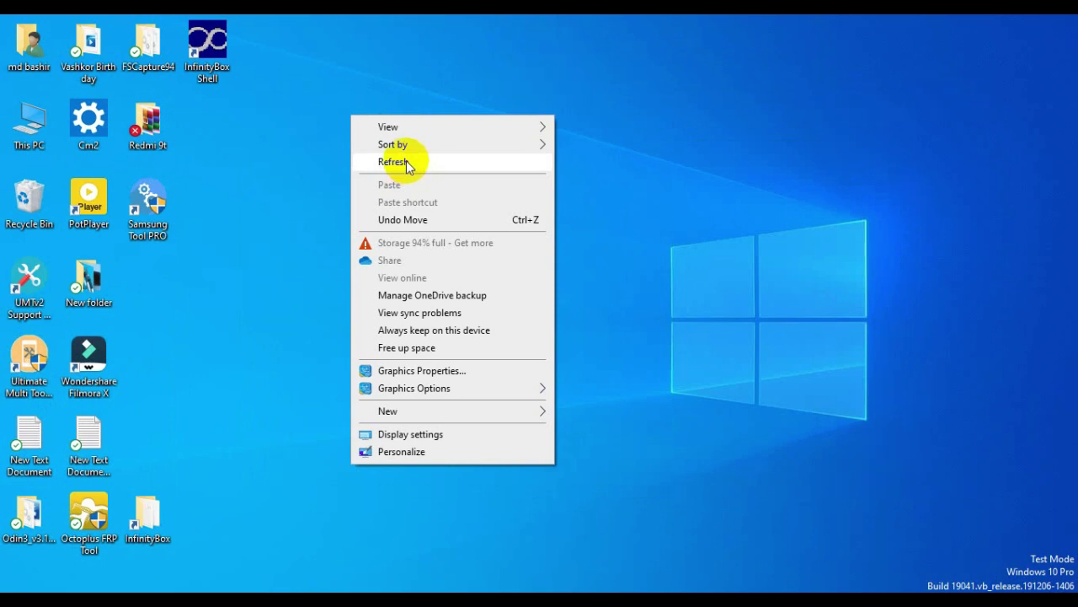
pyautogui.click(405, 162)
pyautogui.rightClick(376, 85)
pyautogui.click(440, 133)
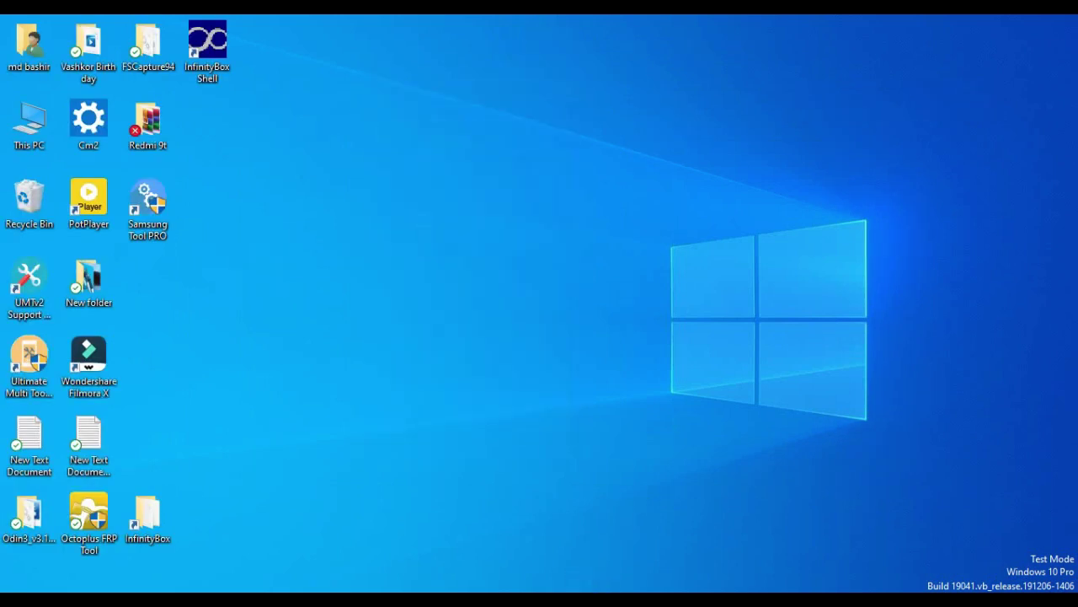
pyautogui.rightClick(446, 203)
pyautogui.click(492, 239)
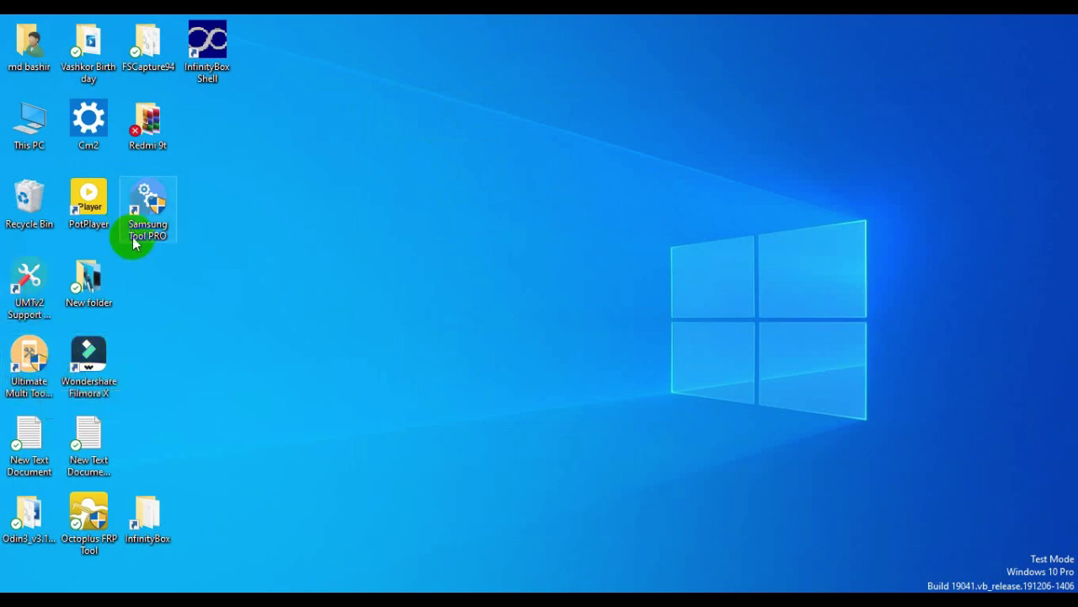
pyautogui.rightClick(306, 139)
pyautogui.click(374, 182)
pyautogui.rightClick(147, 216)
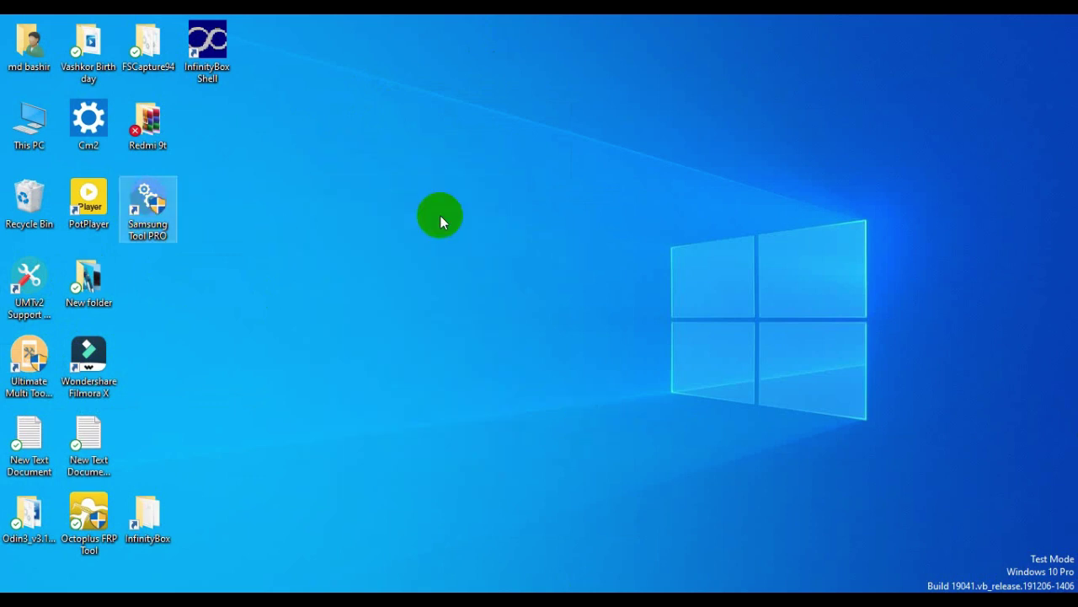
pyautogui.rightClick(412, 164)
pyautogui.click(472, 211)
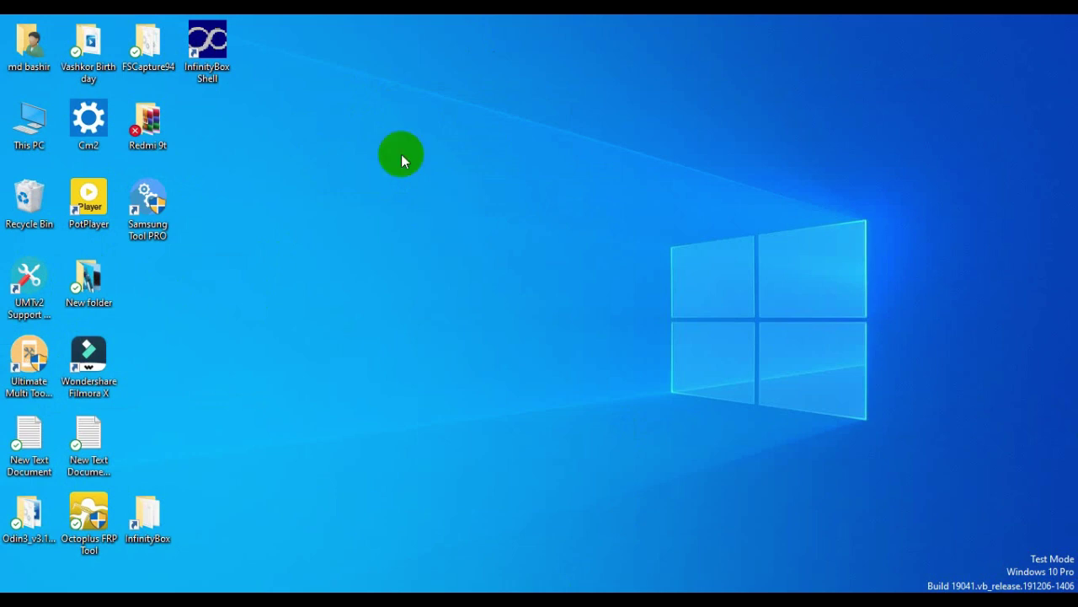
pyautogui.rightClick(382, 121)
pyautogui.click(434, 168)
pyautogui.rightClick(349, 119)
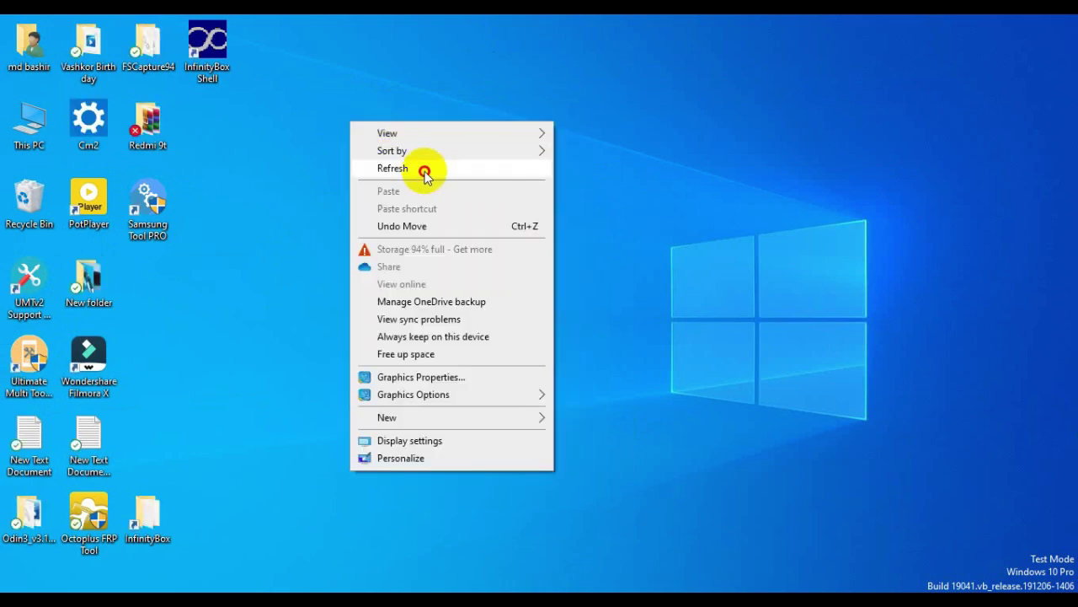
pyautogui.click(425, 168)
pyautogui.rightClick(358, 120)
pyautogui.click(429, 169)
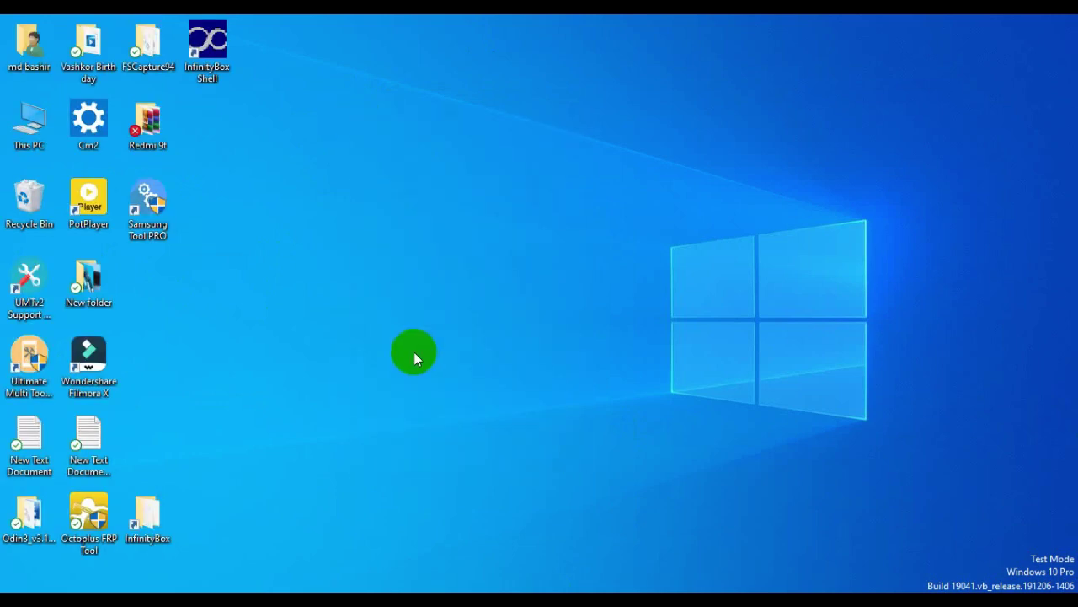
pyautogui.rightClick(359, 171)
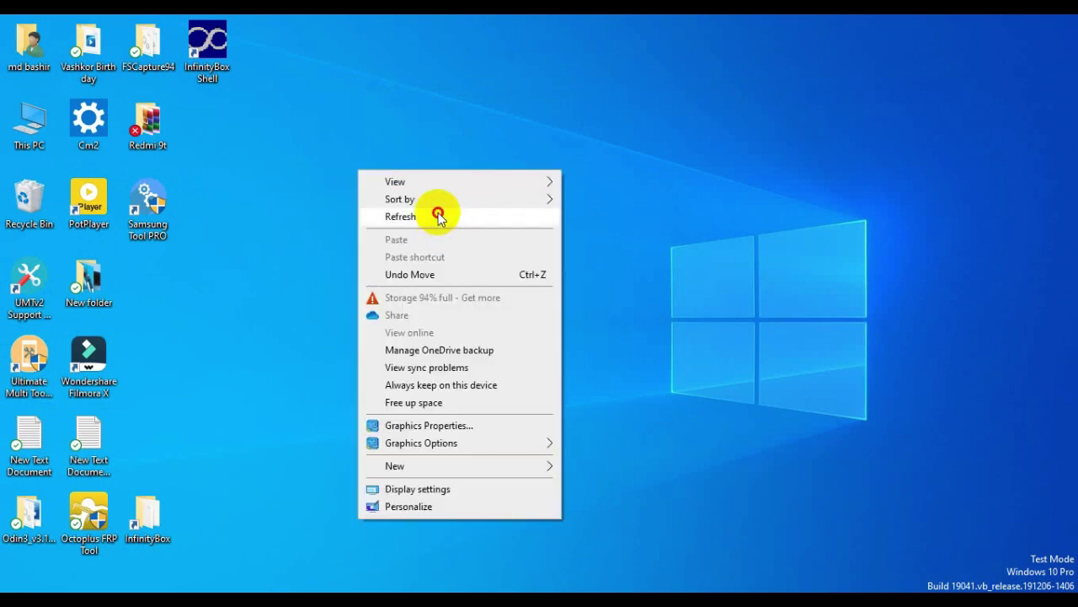
pyautogui.click(438, 217)
pyautogui.rightClick(354, 114)
pyautogui.click(434, 165)
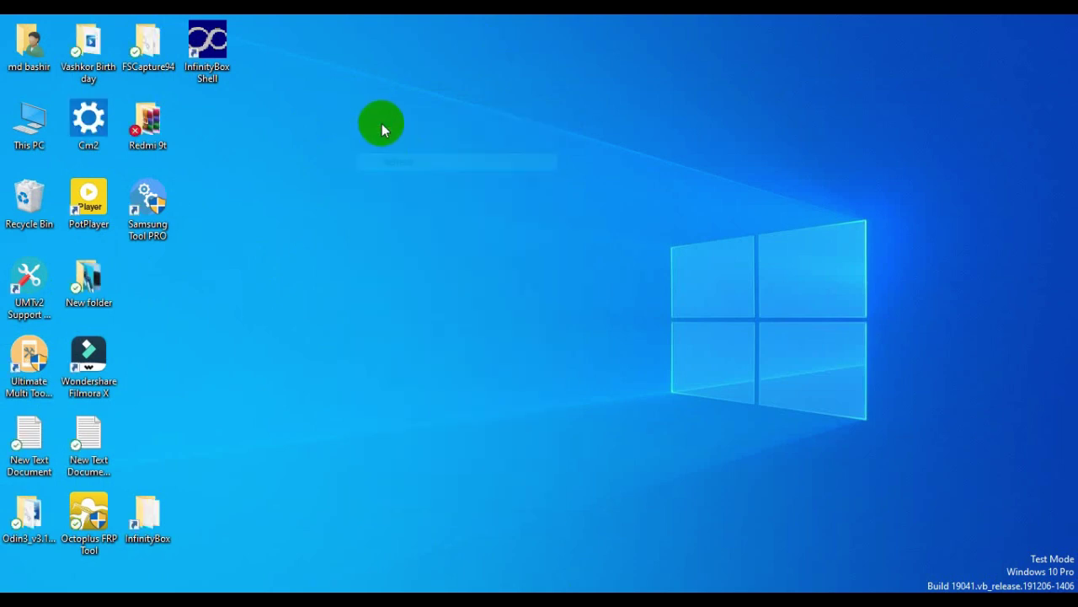
pyautogui.rightClick(381, 124)
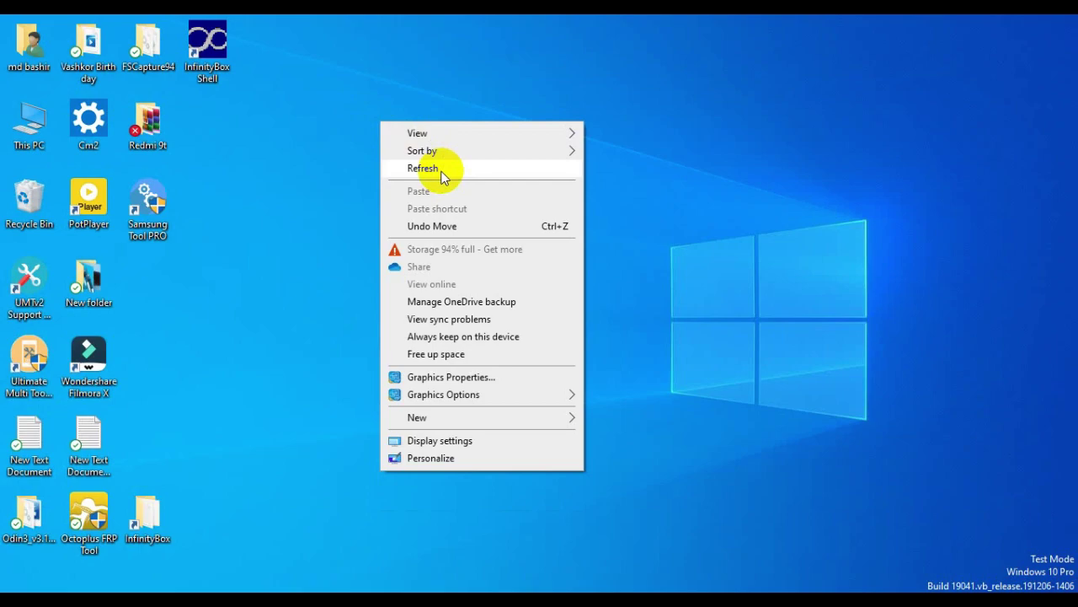